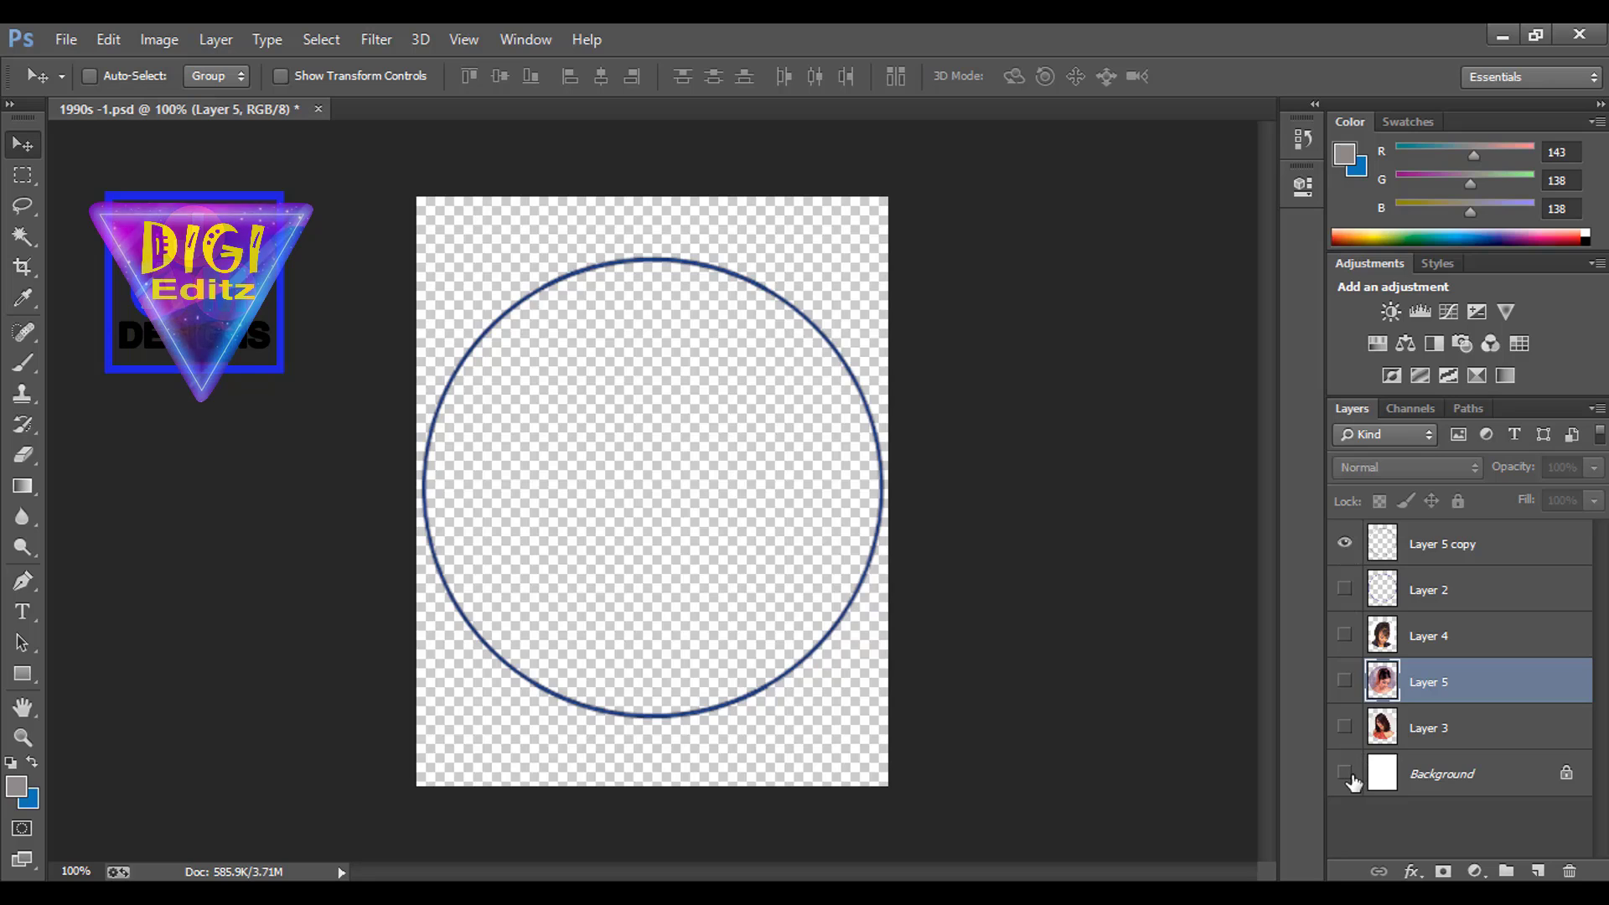
# - Preview the portraits on Layers 3, 4 and 5 inside the circle outline, leaving Layer 3 and the white Background layer shown
pyautogui.click(1345, 773)
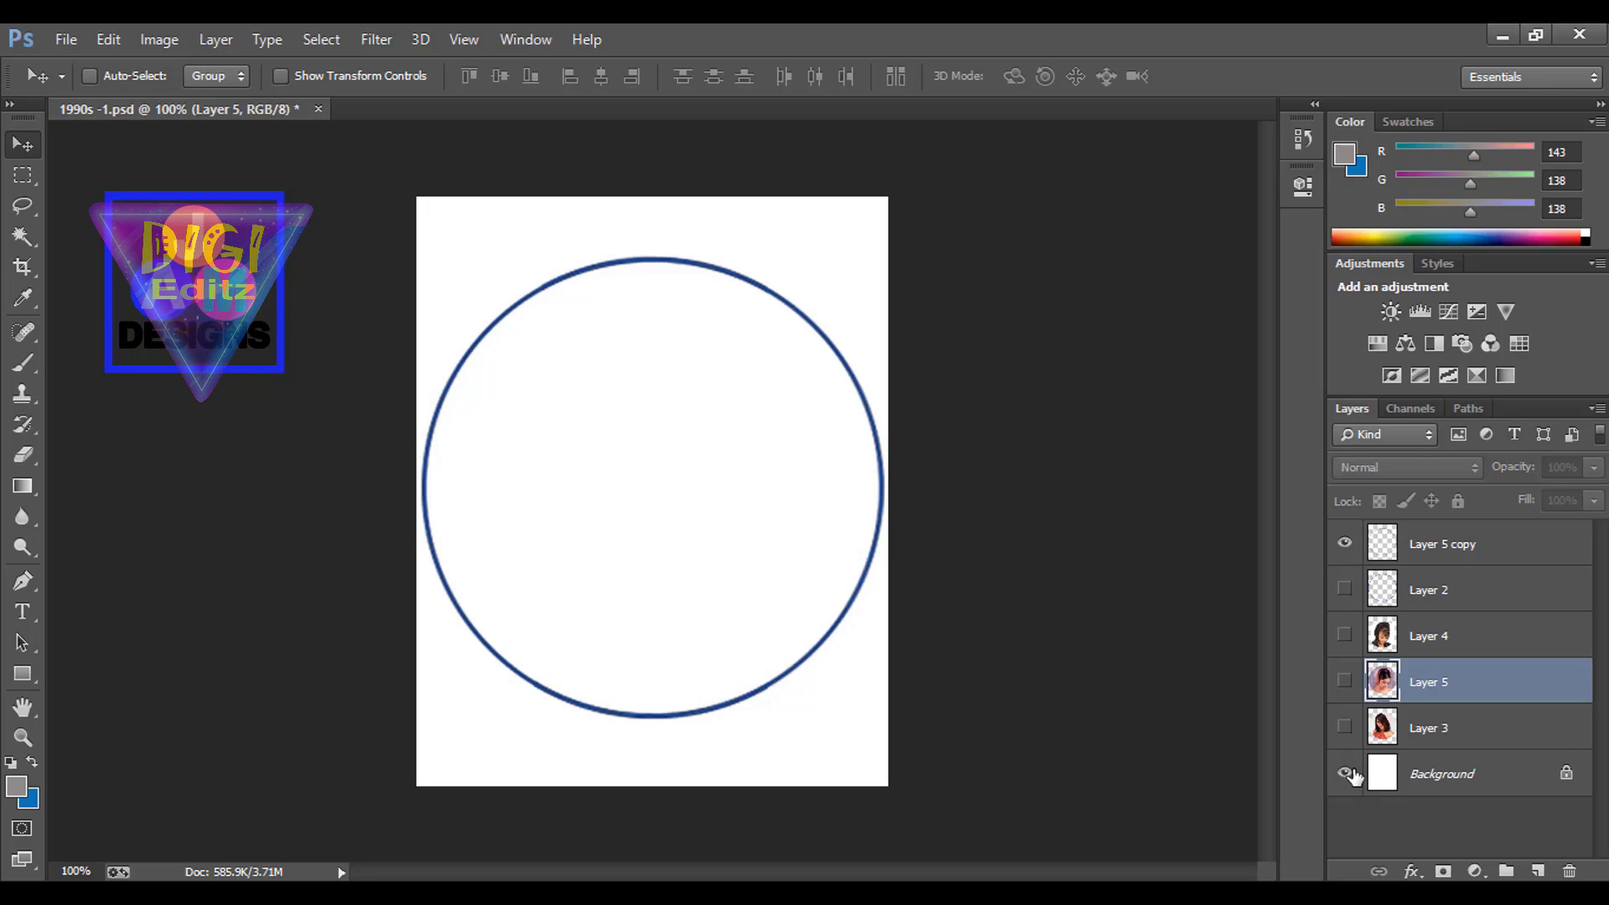
pyautogui.click(1345, 773)
pyautogui.click(1345, 728)
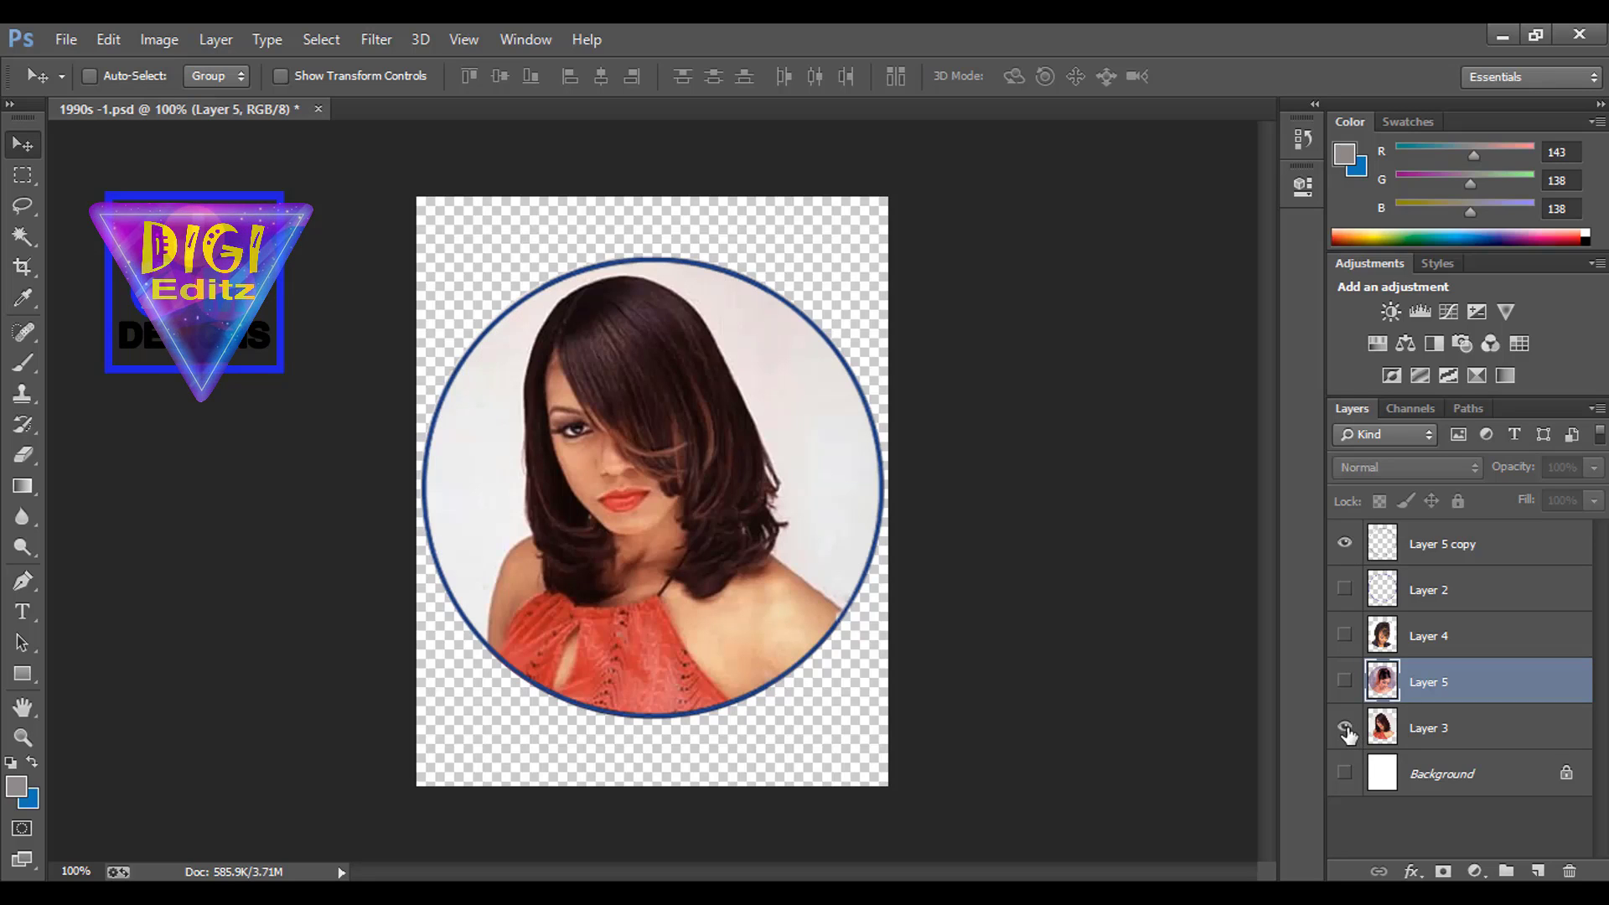
pyautogui.click(1345, 683)
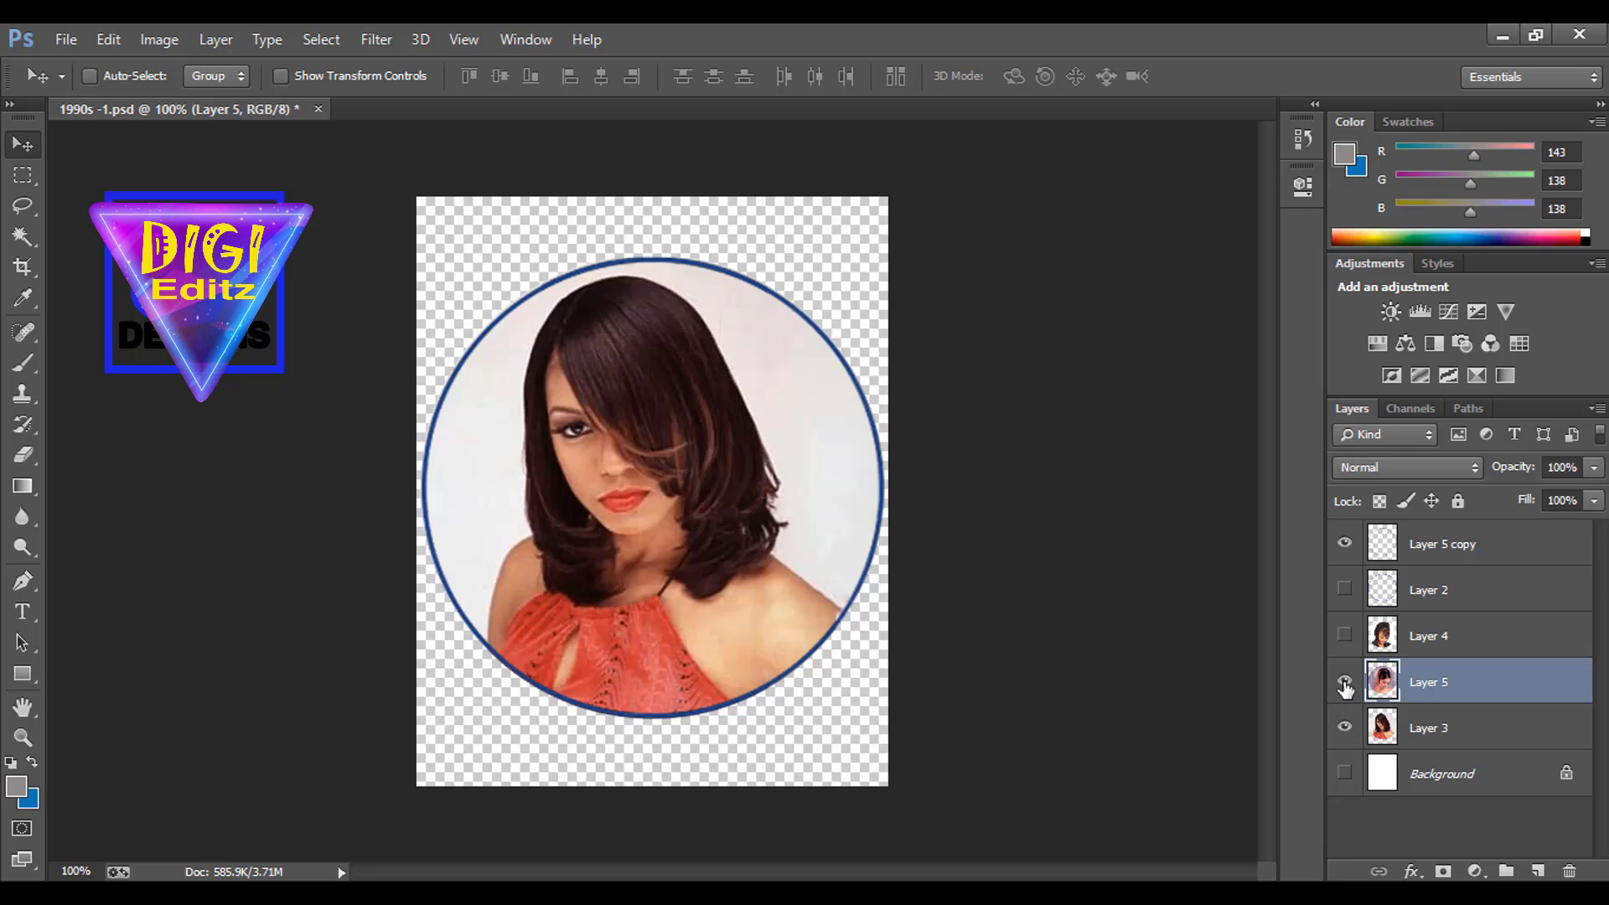
pyautogui.click(1346, 637)
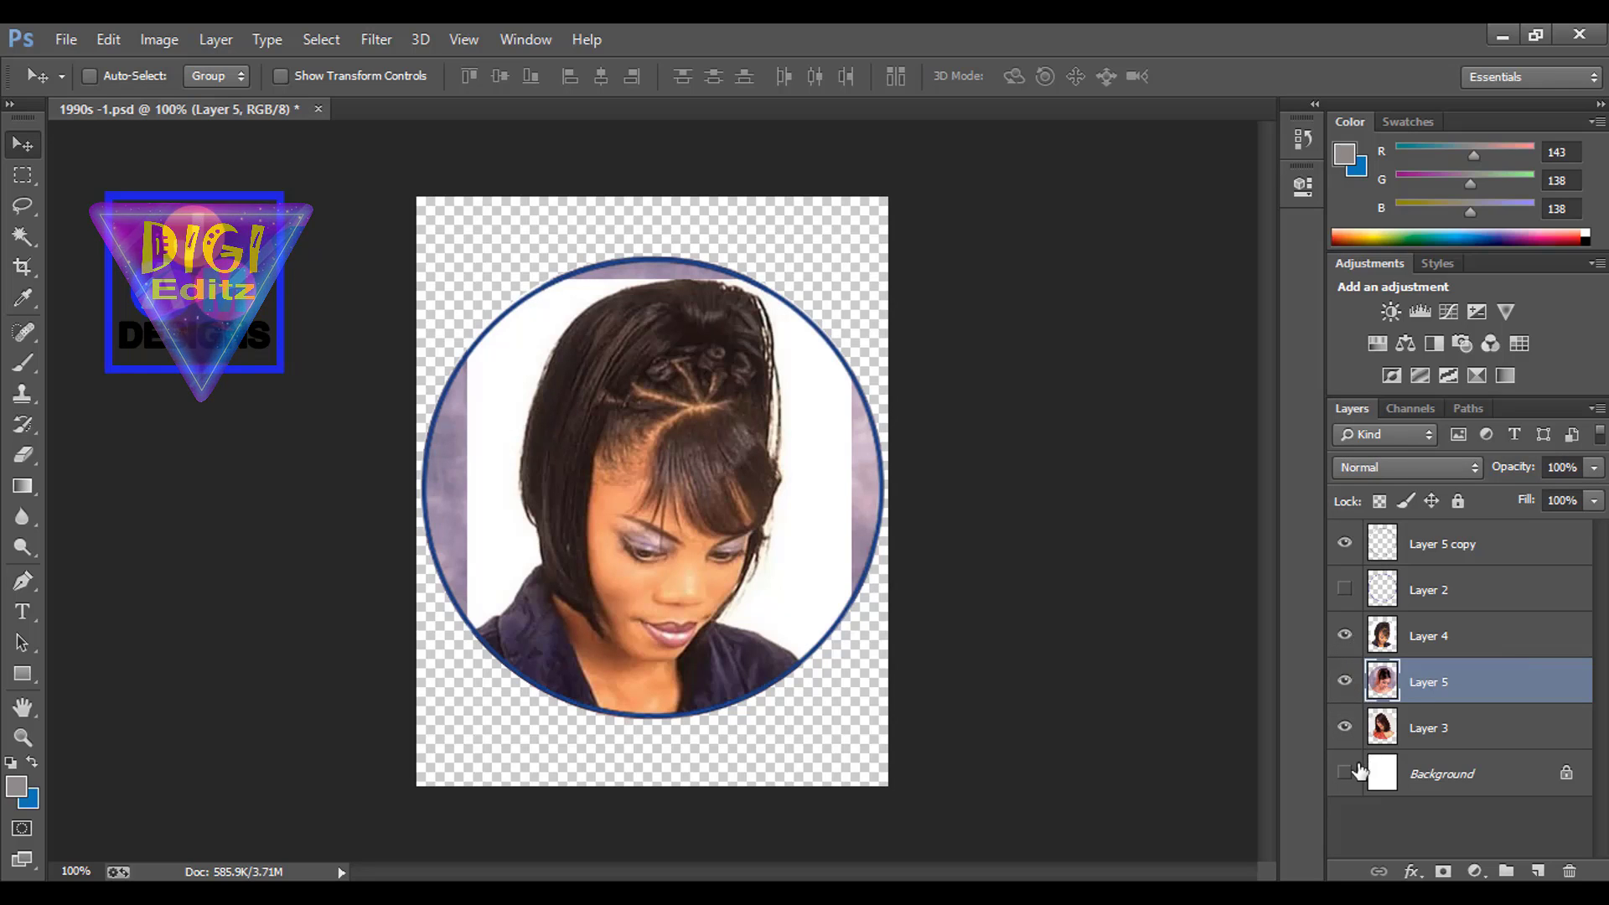
pyautogui.click(1346, 680)
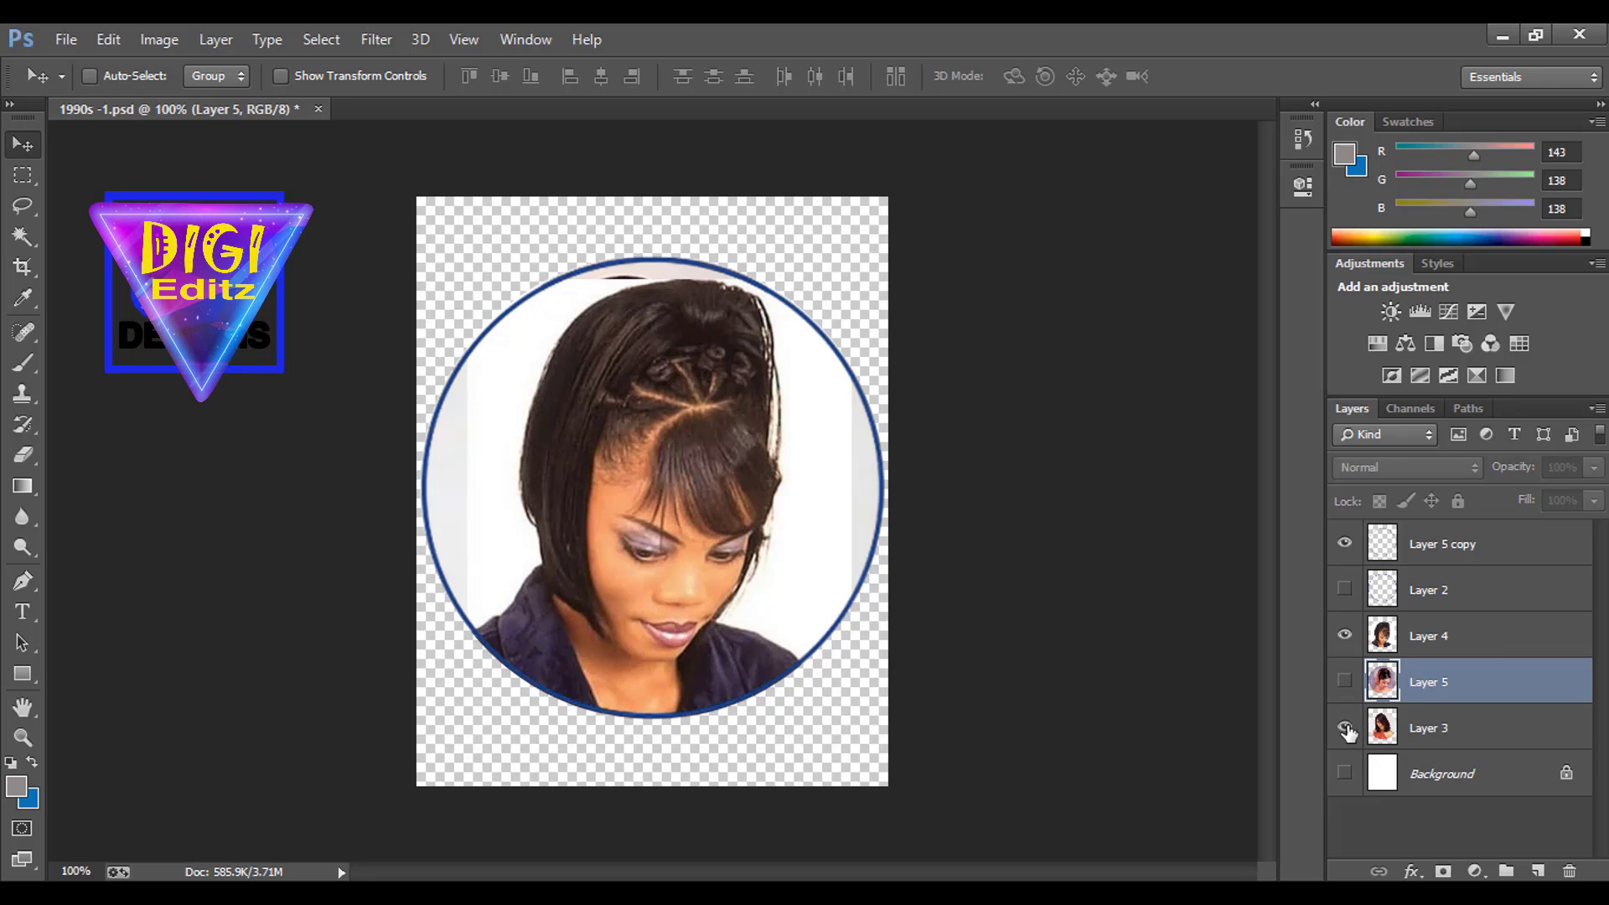
pyautogui.click(1345, 728)
pyautogui.click(1345, 774)
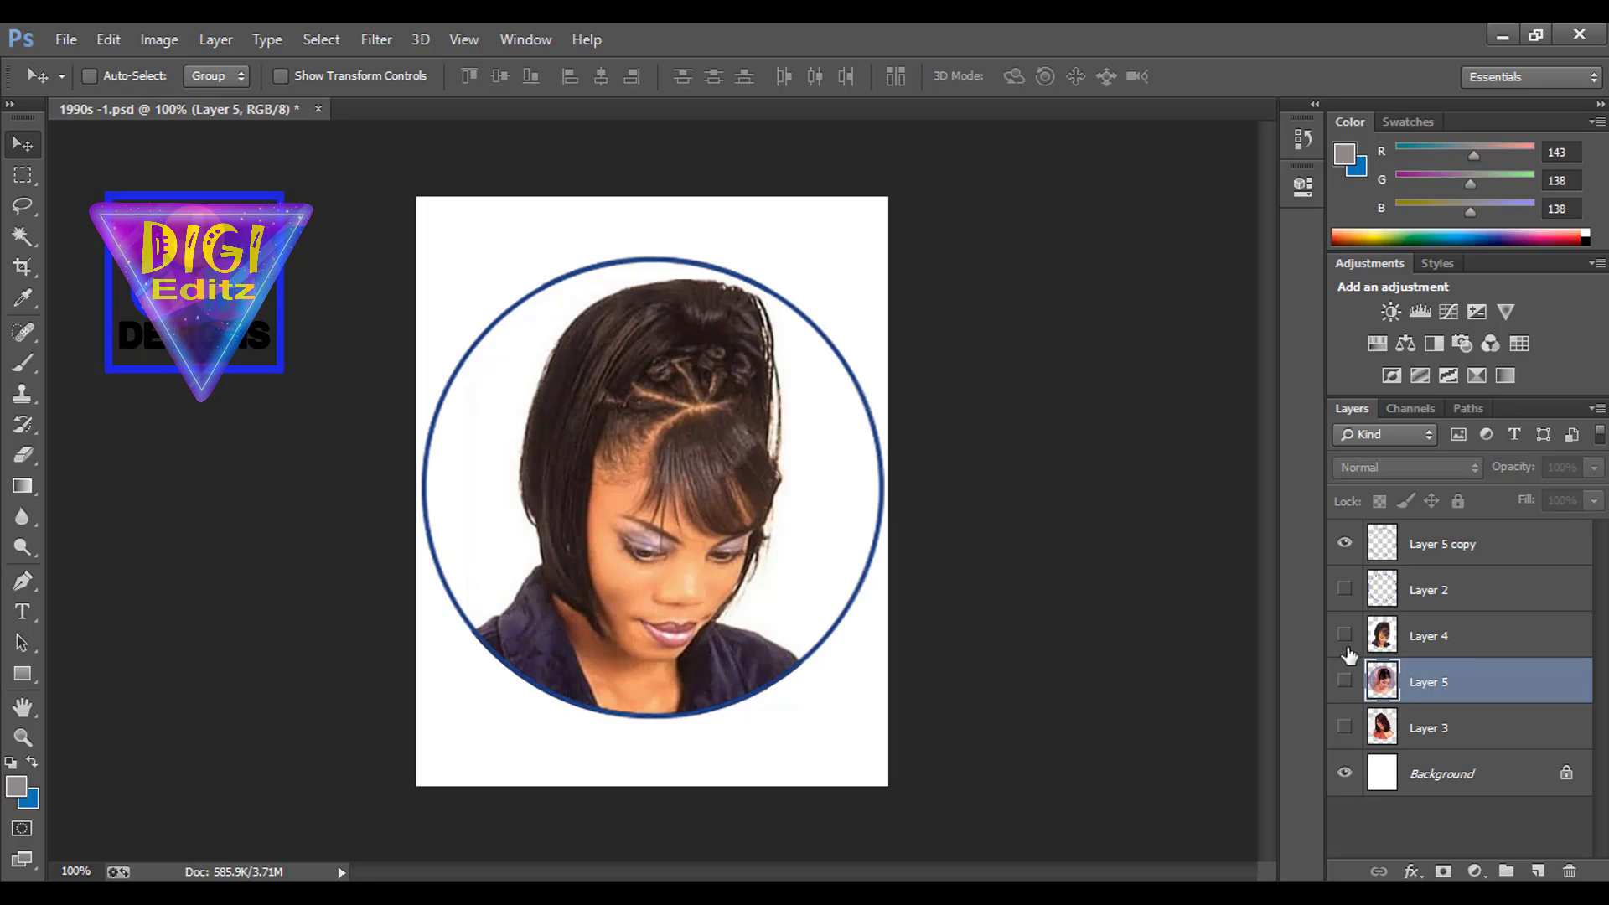
pyautogui.click(1345, 637)
pyautogui.click(1345, 682)
pyautogui.click(1345, 682)
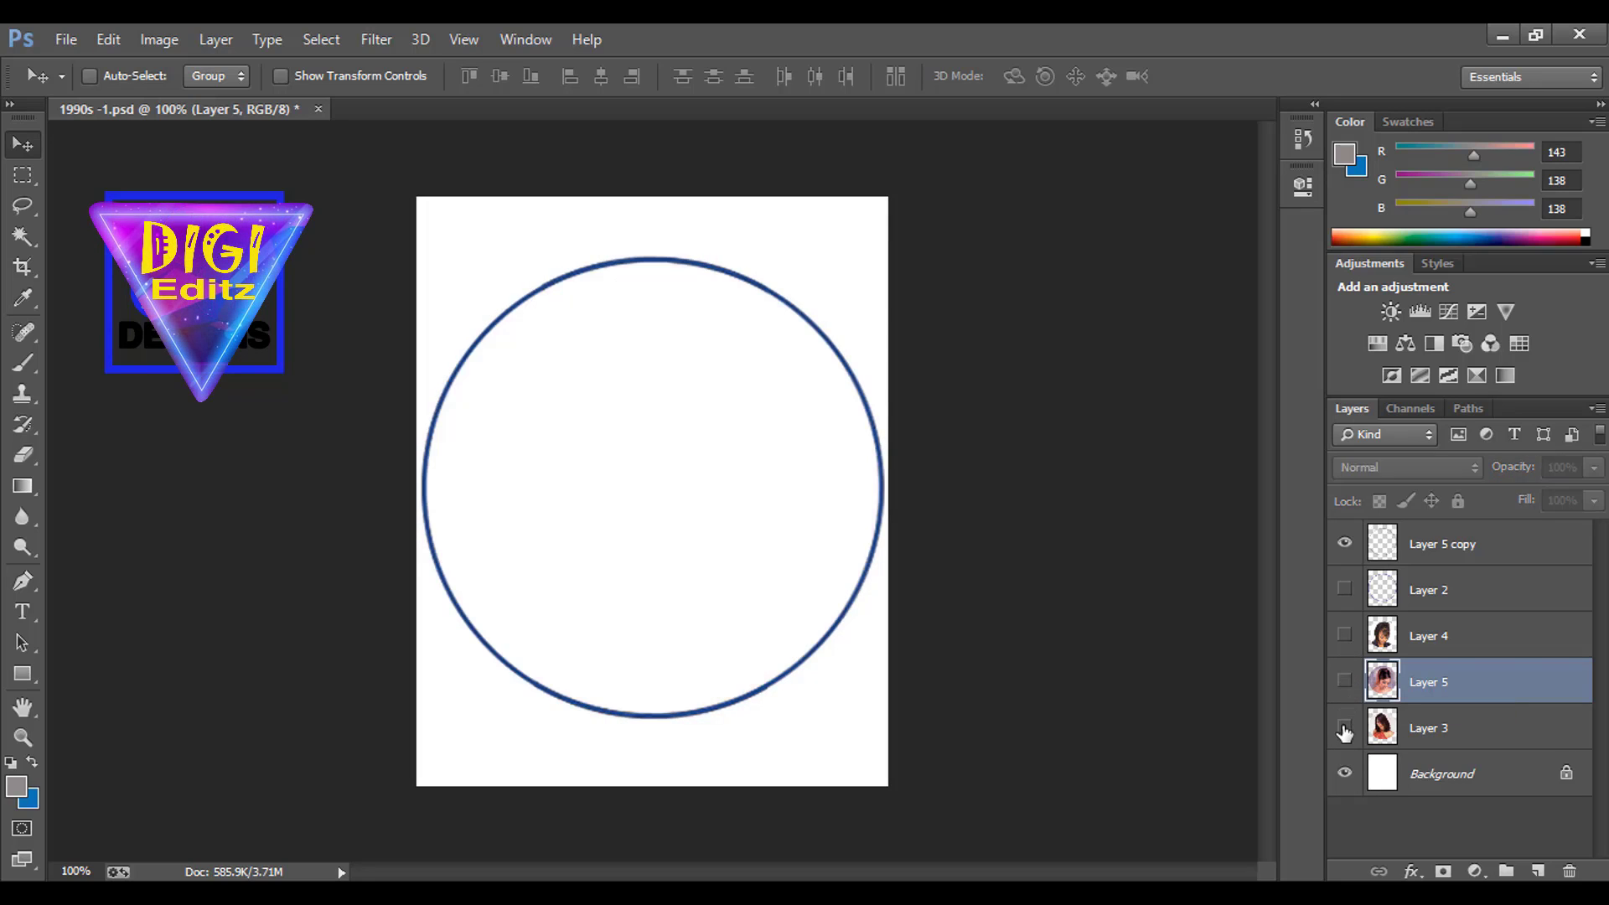
pyautogui.click(1345, 728)
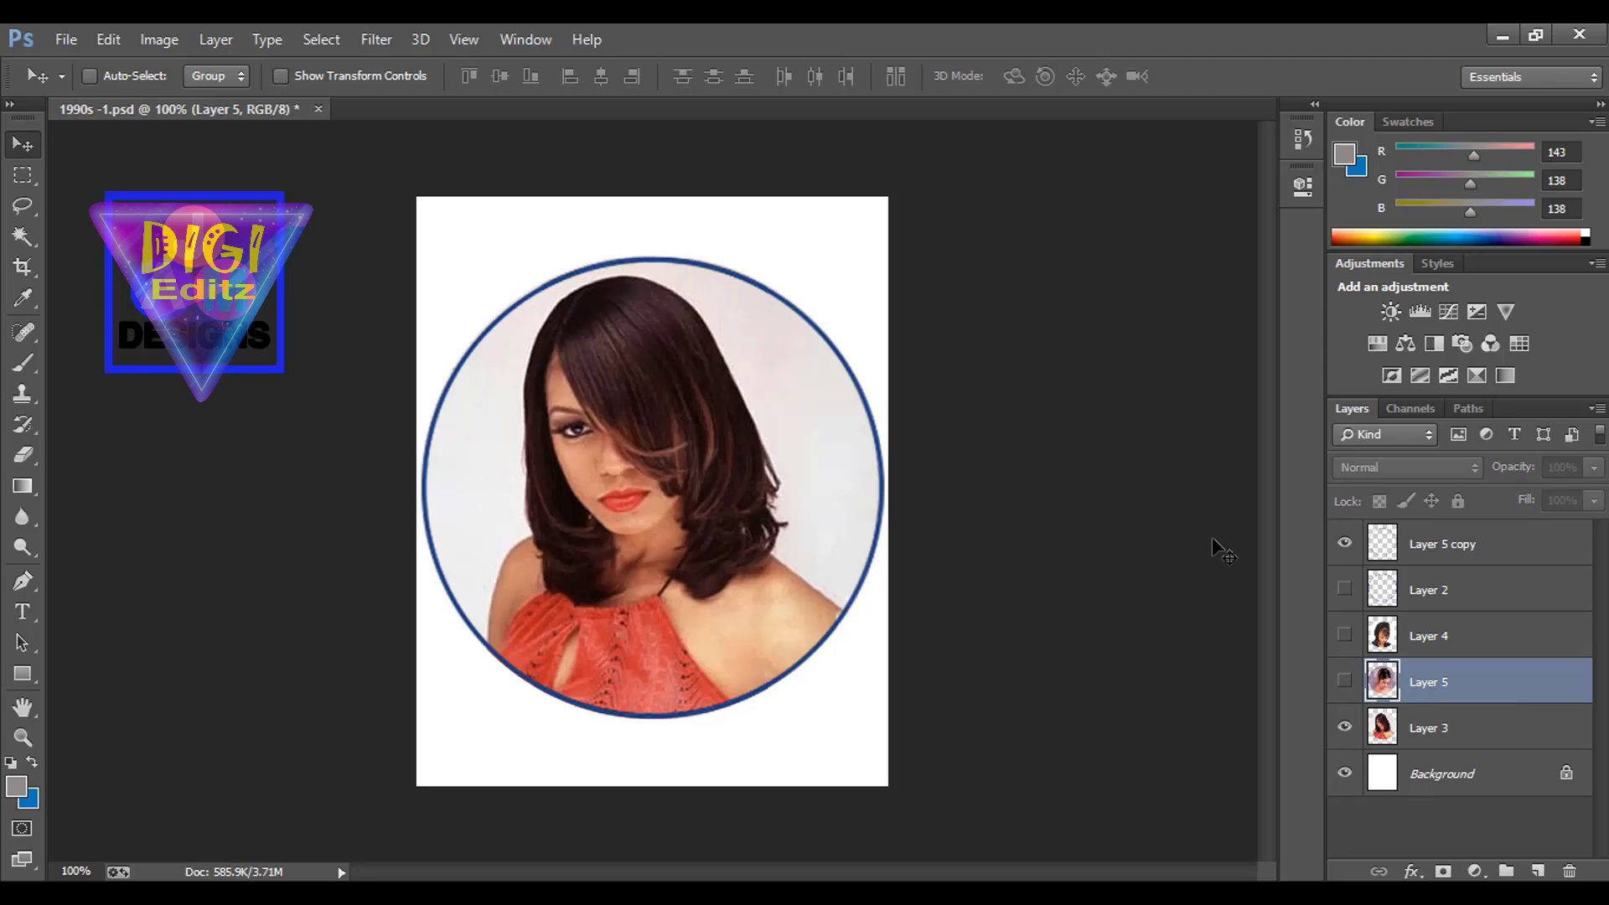
# - Open the photo JERRI CURL 1 from the CIRCLES 8-13-2020 folder on New Volume (K:)
pyautogui.click(68, 39)
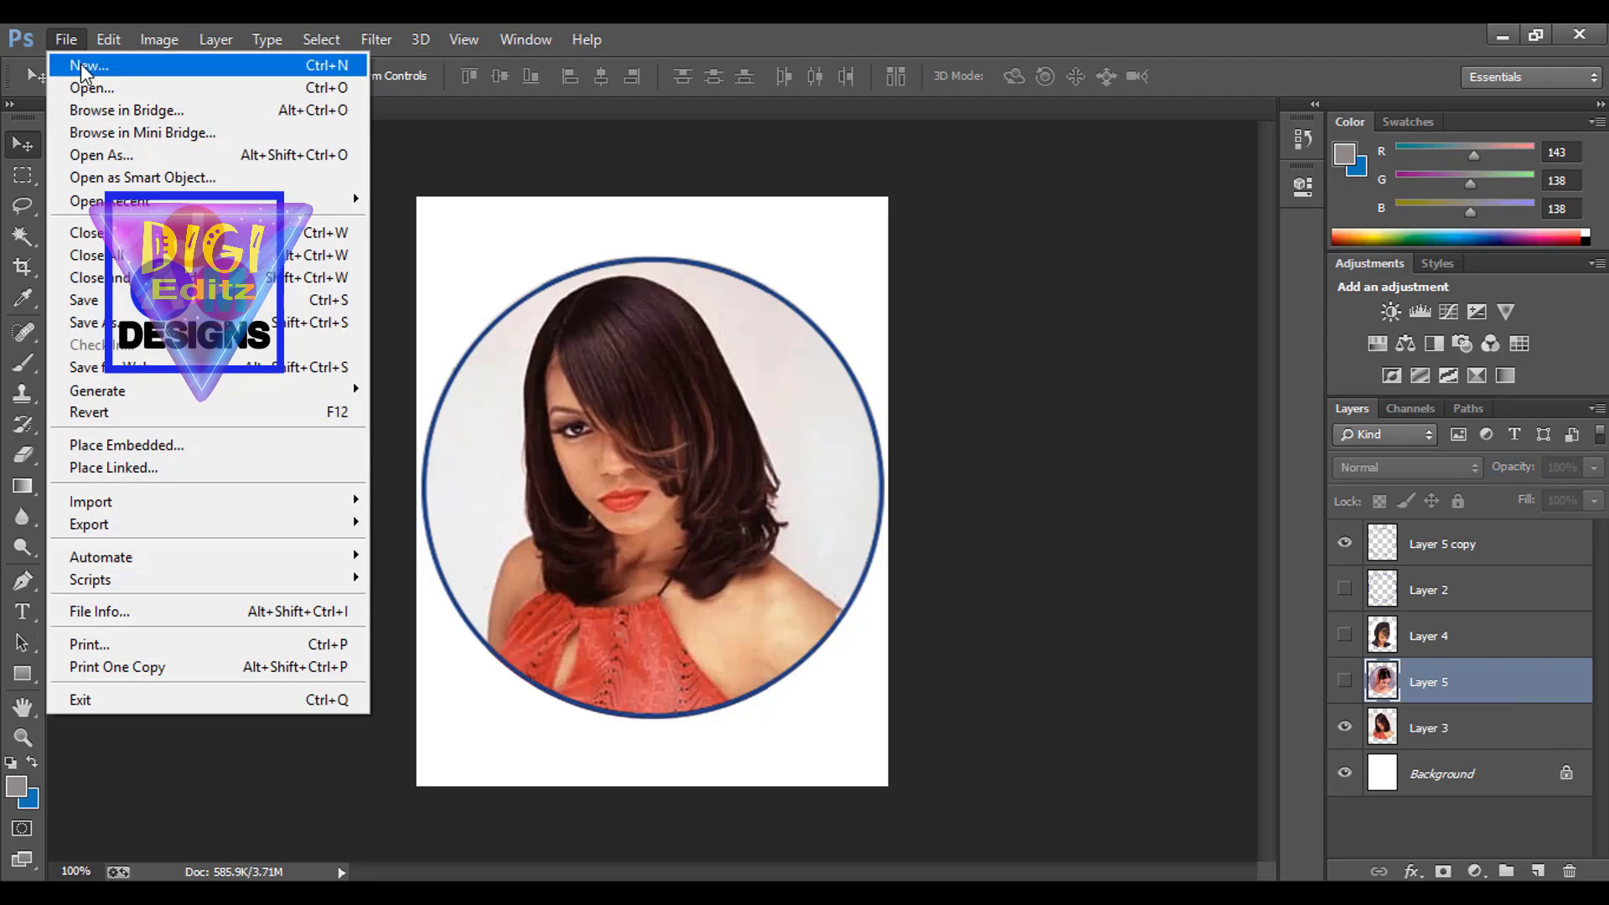
pyautogui.click(80, 79)
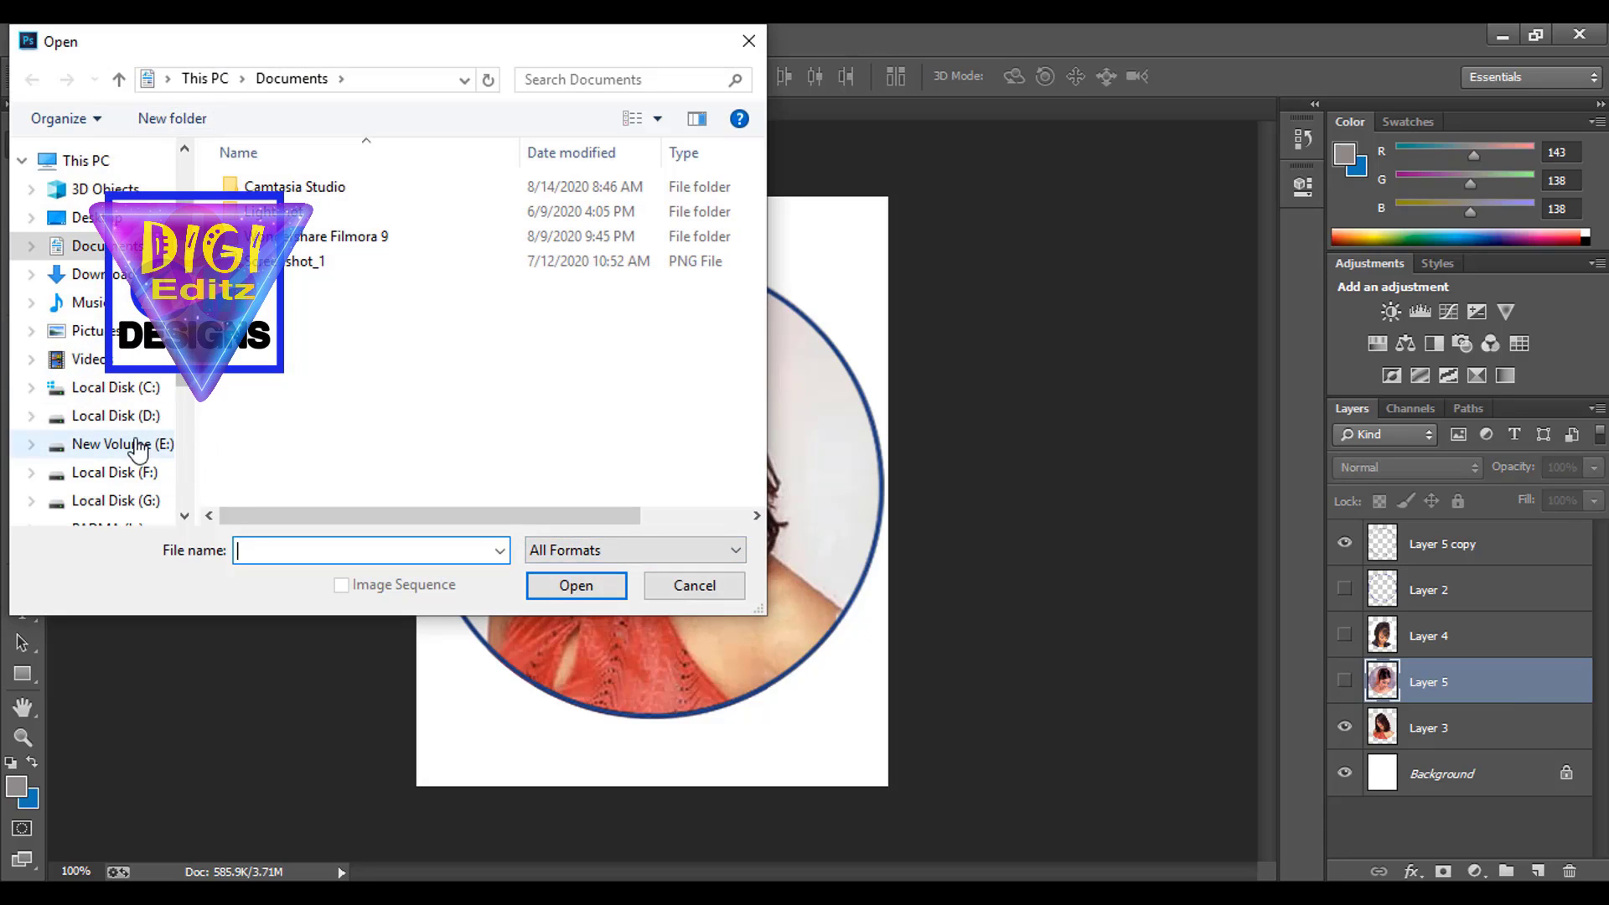
pyautogui.scroll(-1, 139, 451)
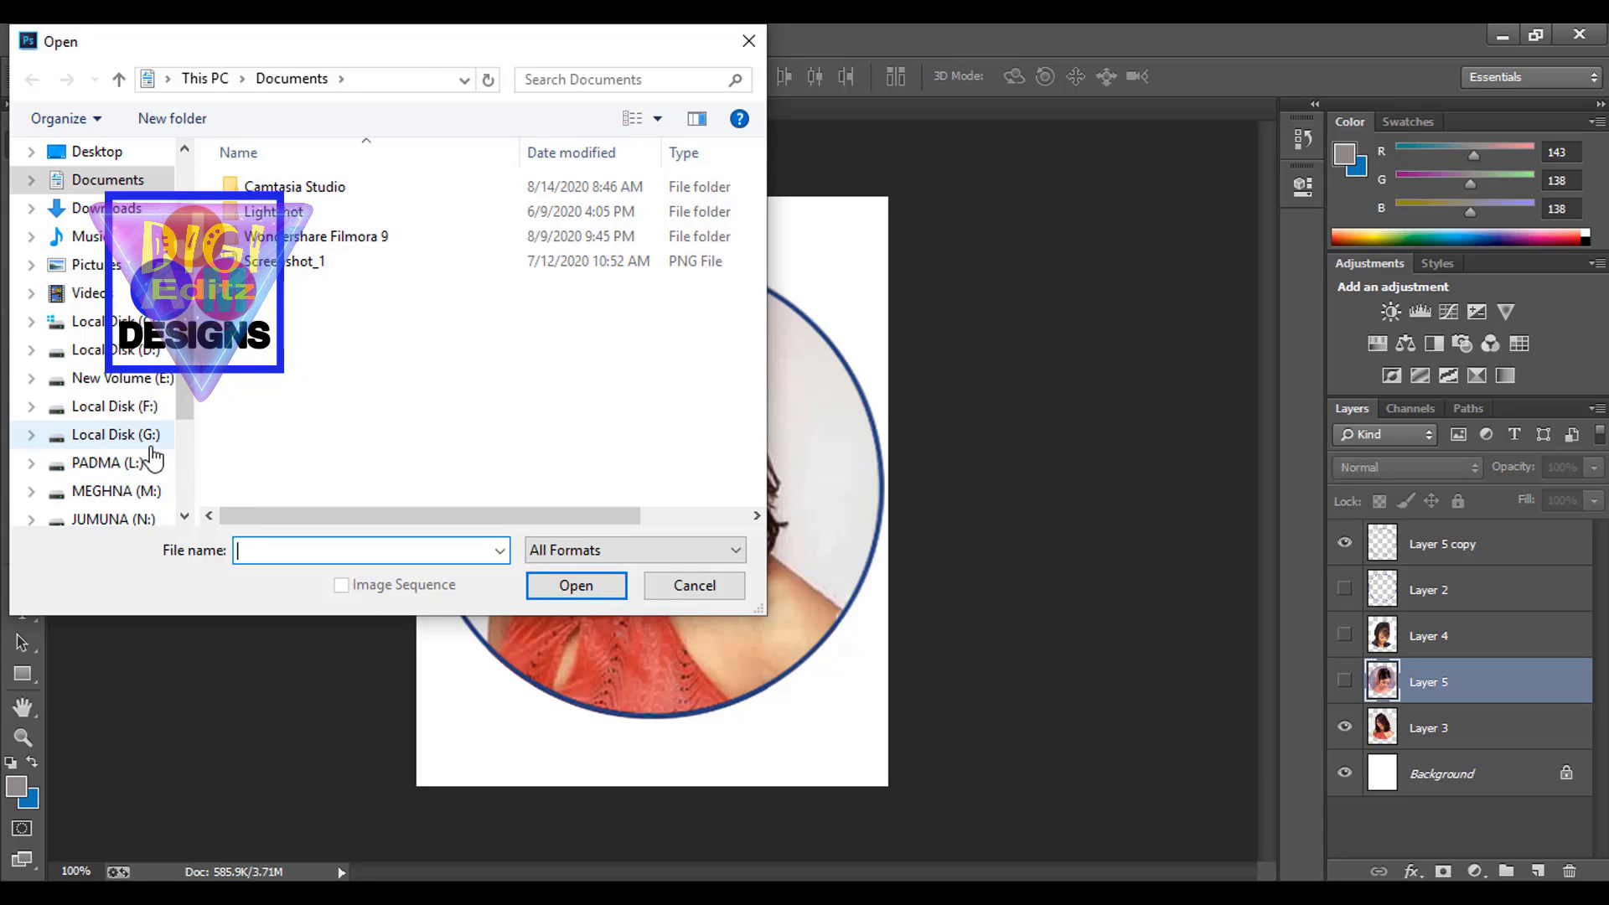
pyautogui.scroll(-3, 154, 460)
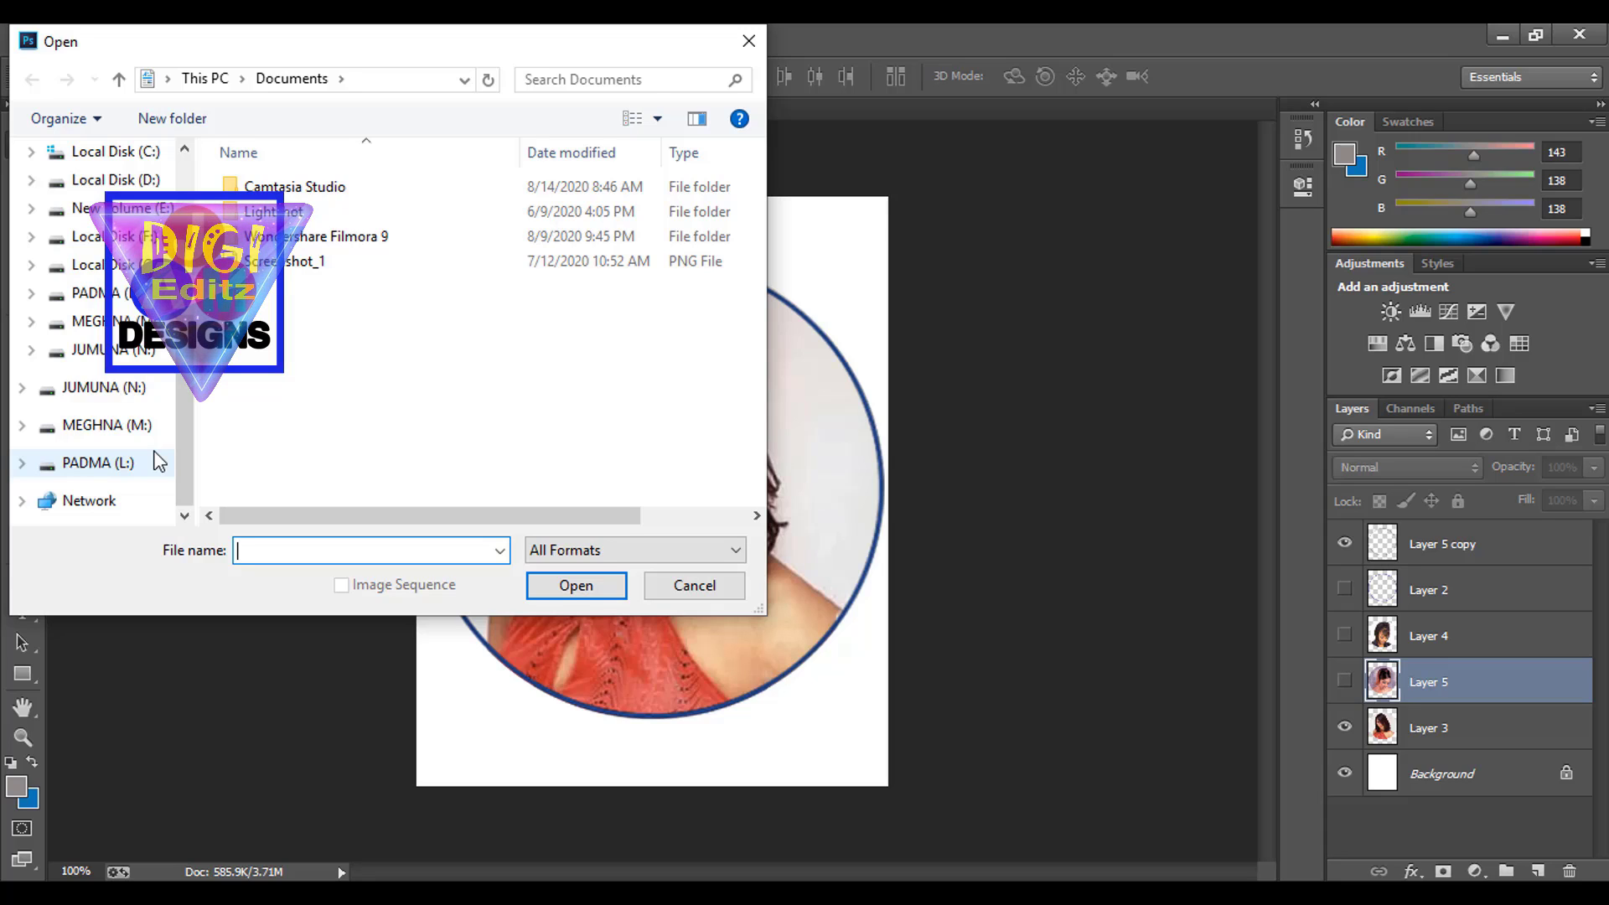
pyautogui.scroll(4, 155, 460)
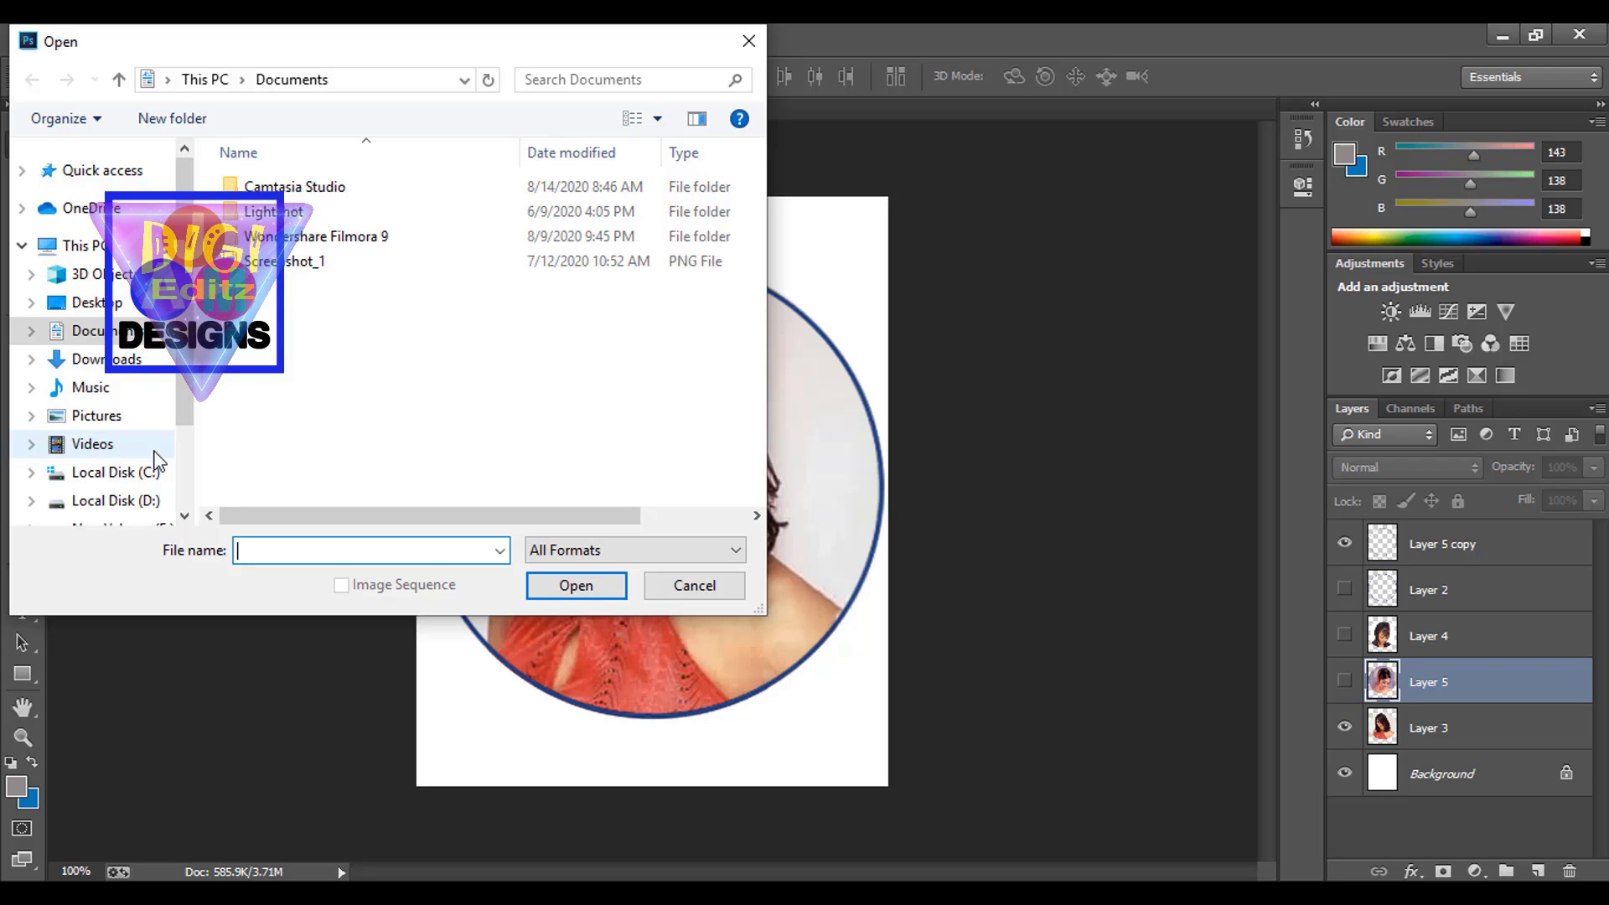
pyautogui.scroll(-8, 157, 389)
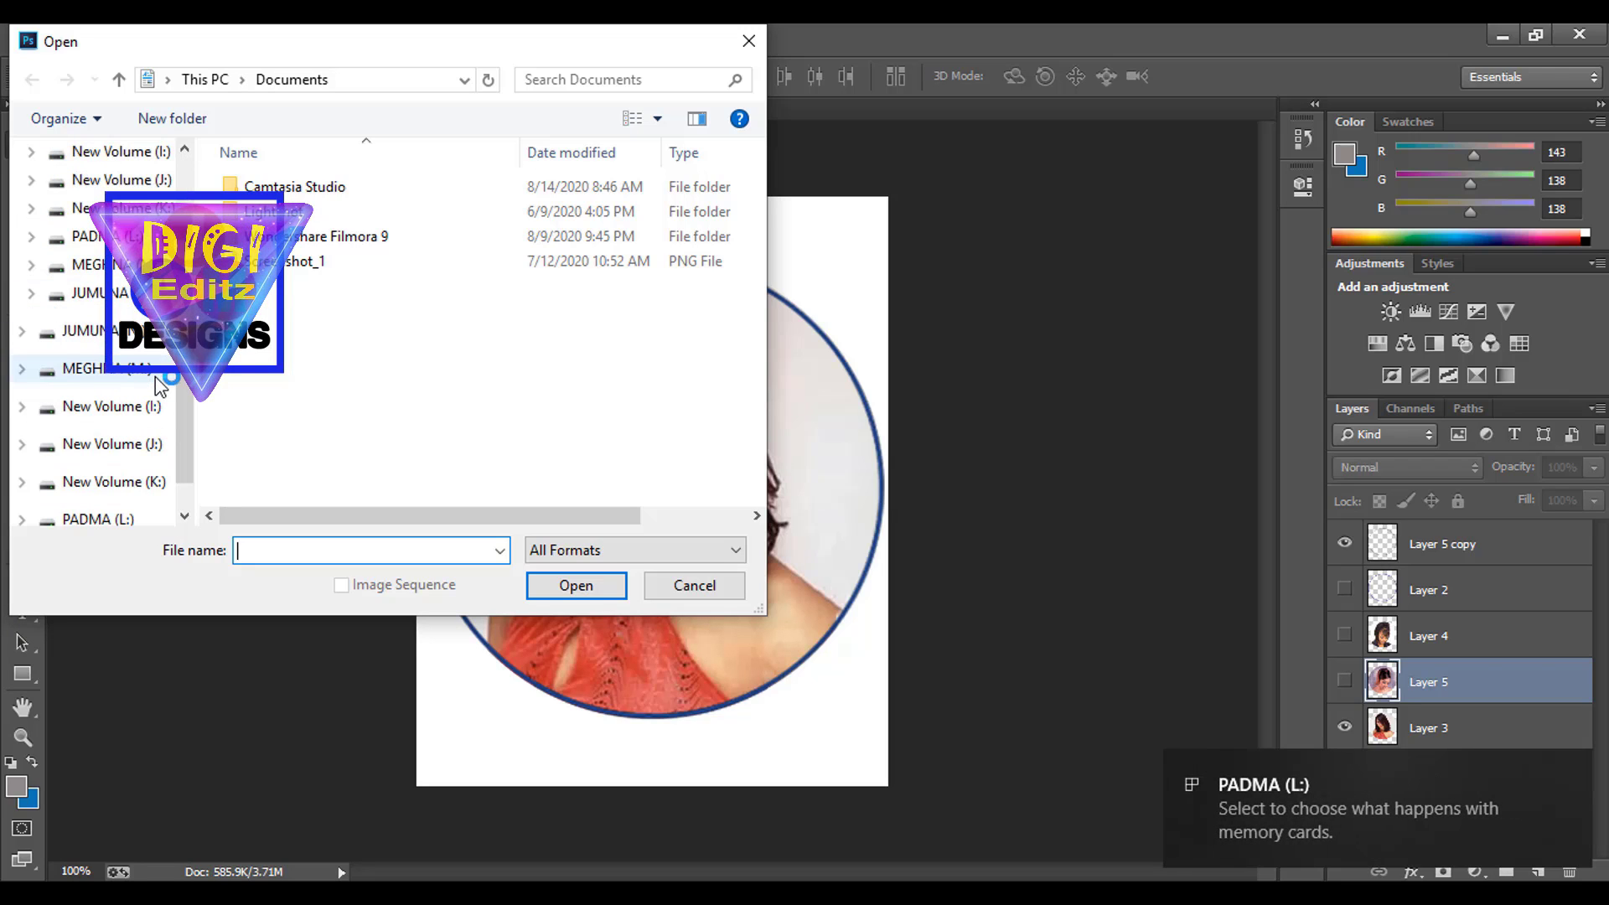
pyautogui.click(114, 481)
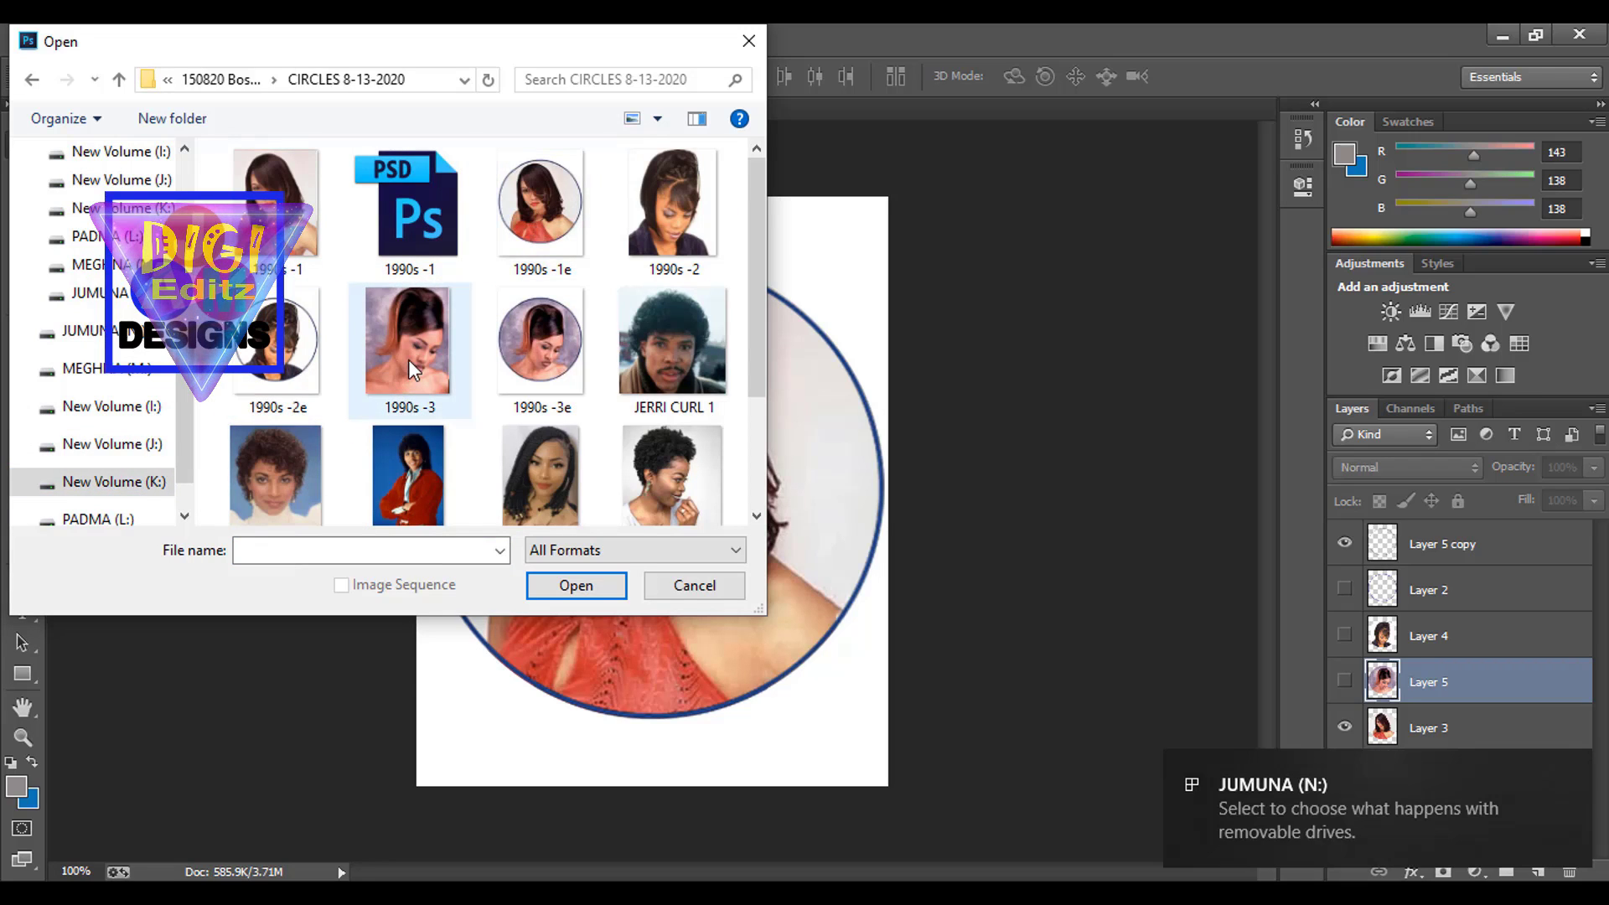
pyautogui.click(663, 340)
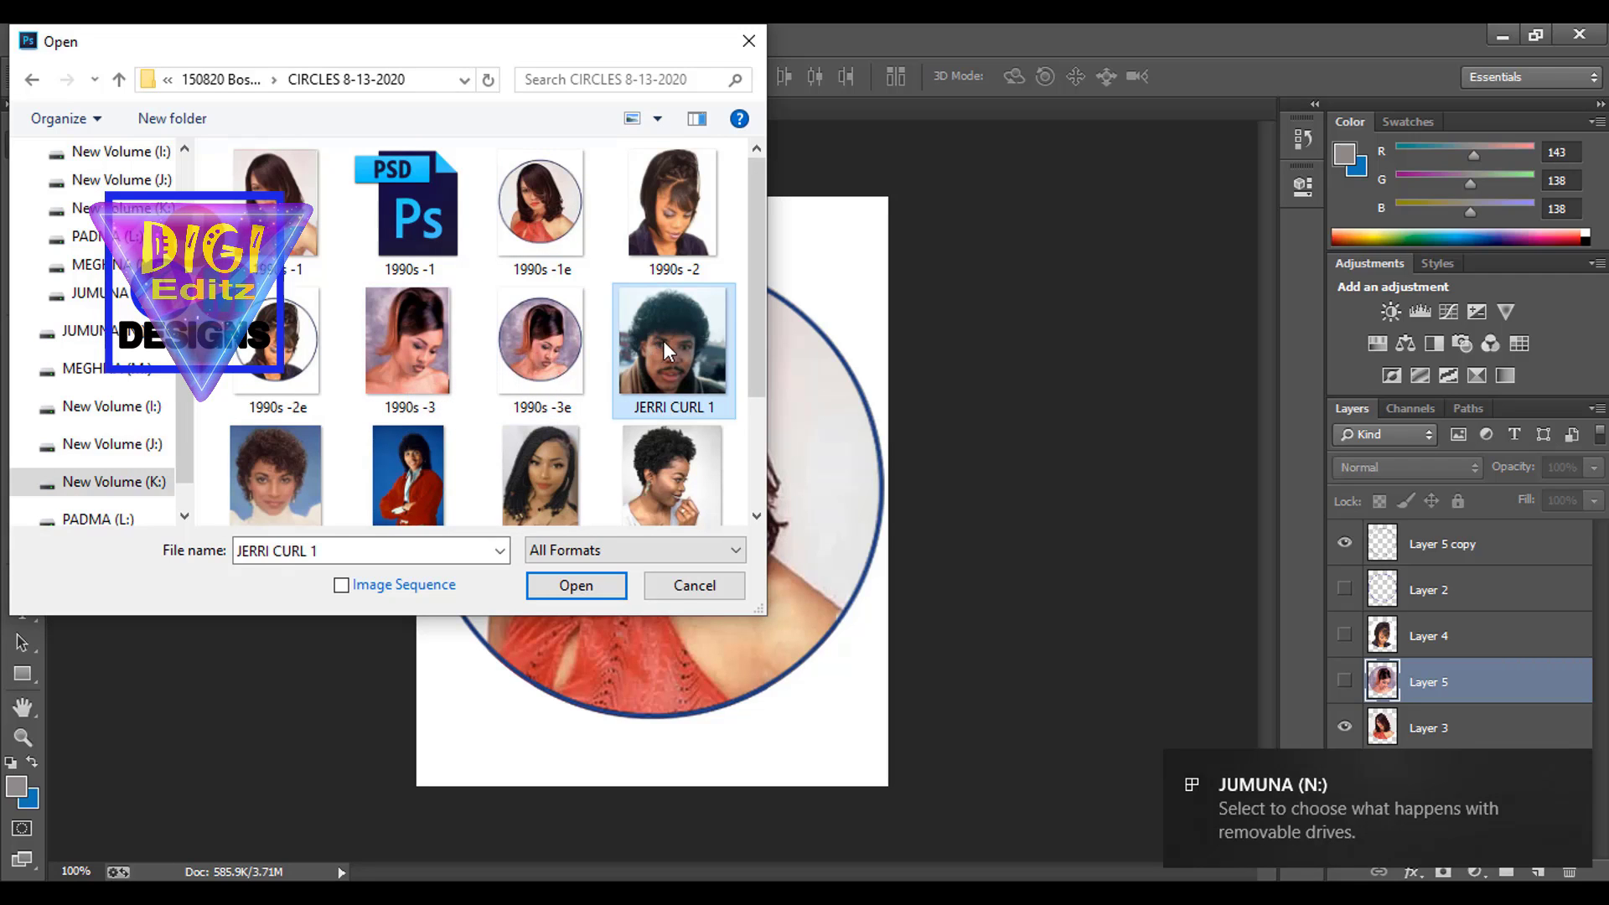
pyautogui.click(574, 591)
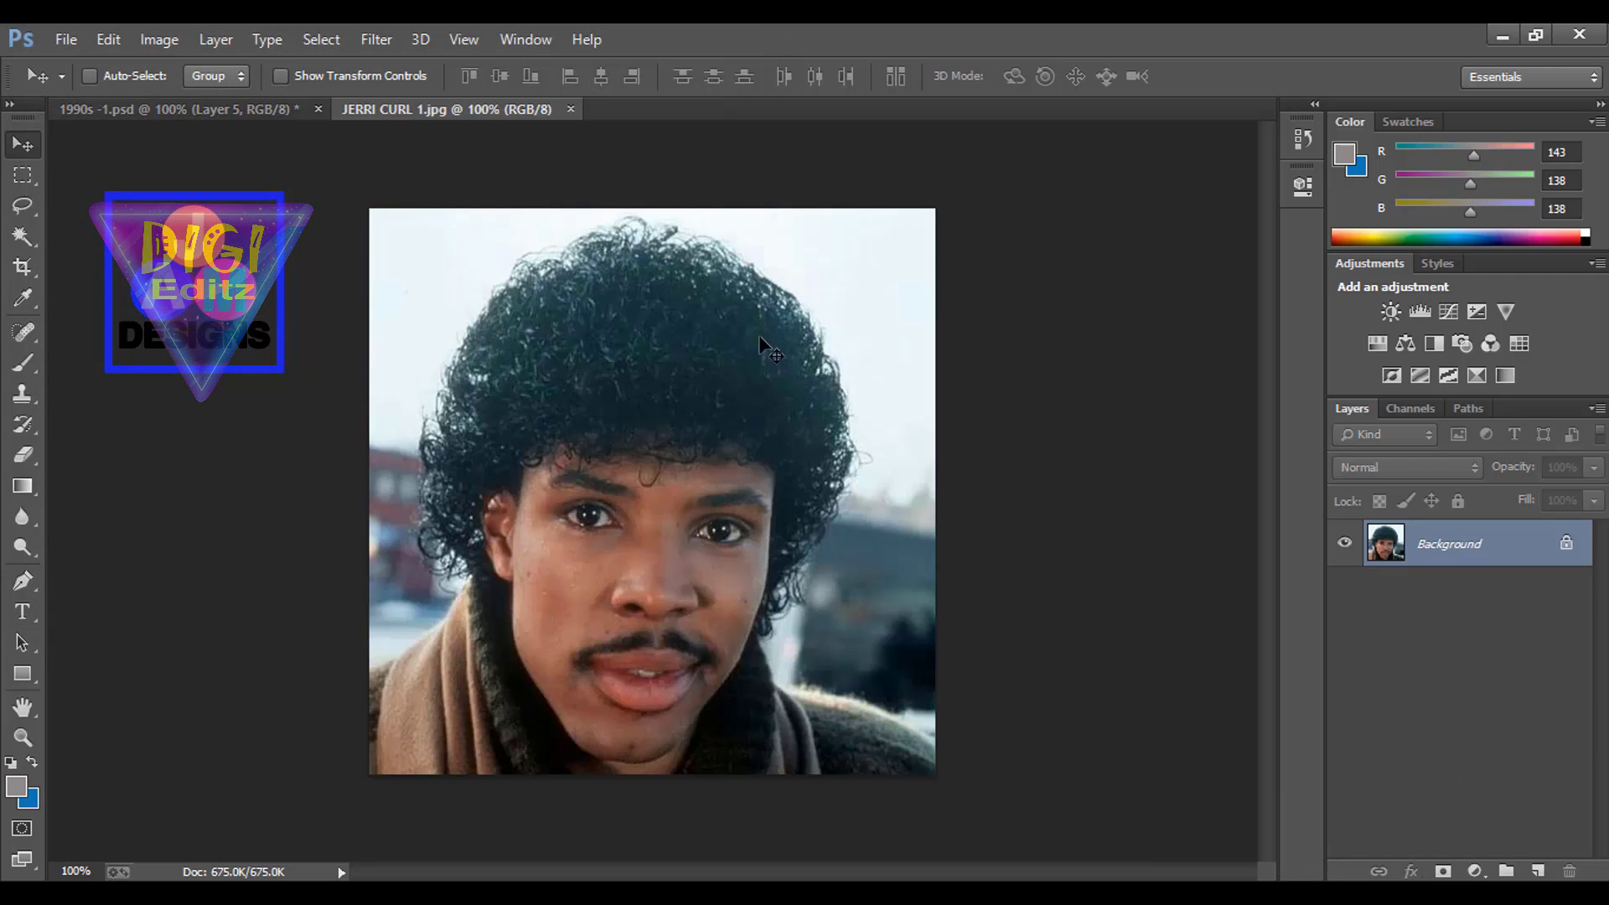
# - Copy the opened photo into 1990s -1.psd as a layer directly above Layer 4, and hide Layer 3
pyautogui.moveTo(764, 339); pyautogui.dragTo(704, 417)
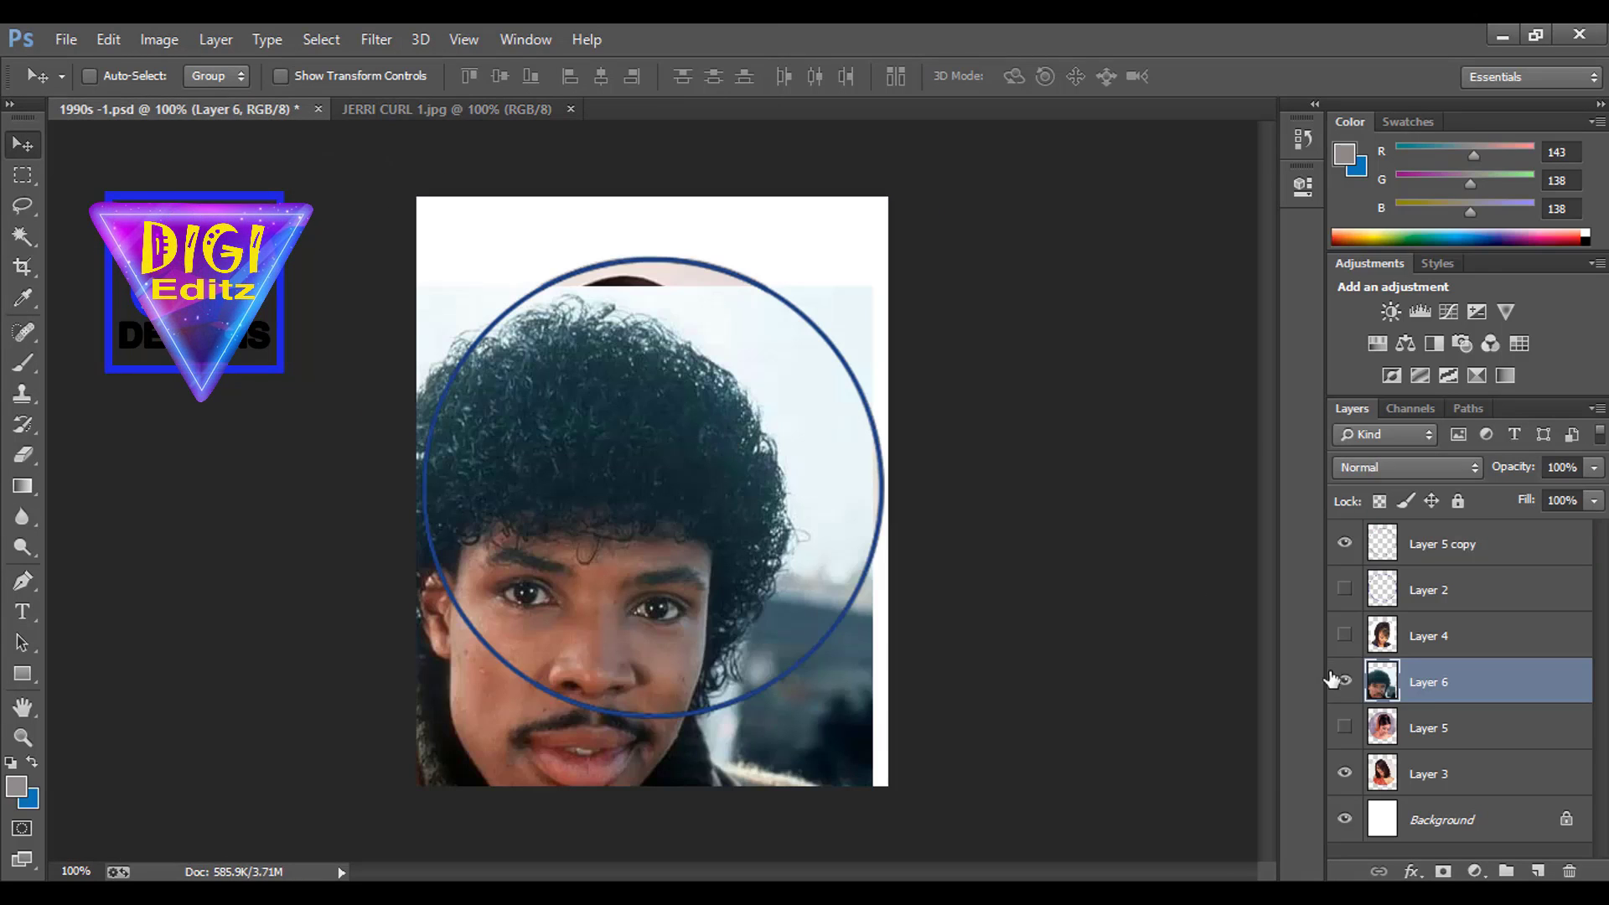
pyautogui.moveTo(1413, 692); pyautogui.dragTo(1416, 616)
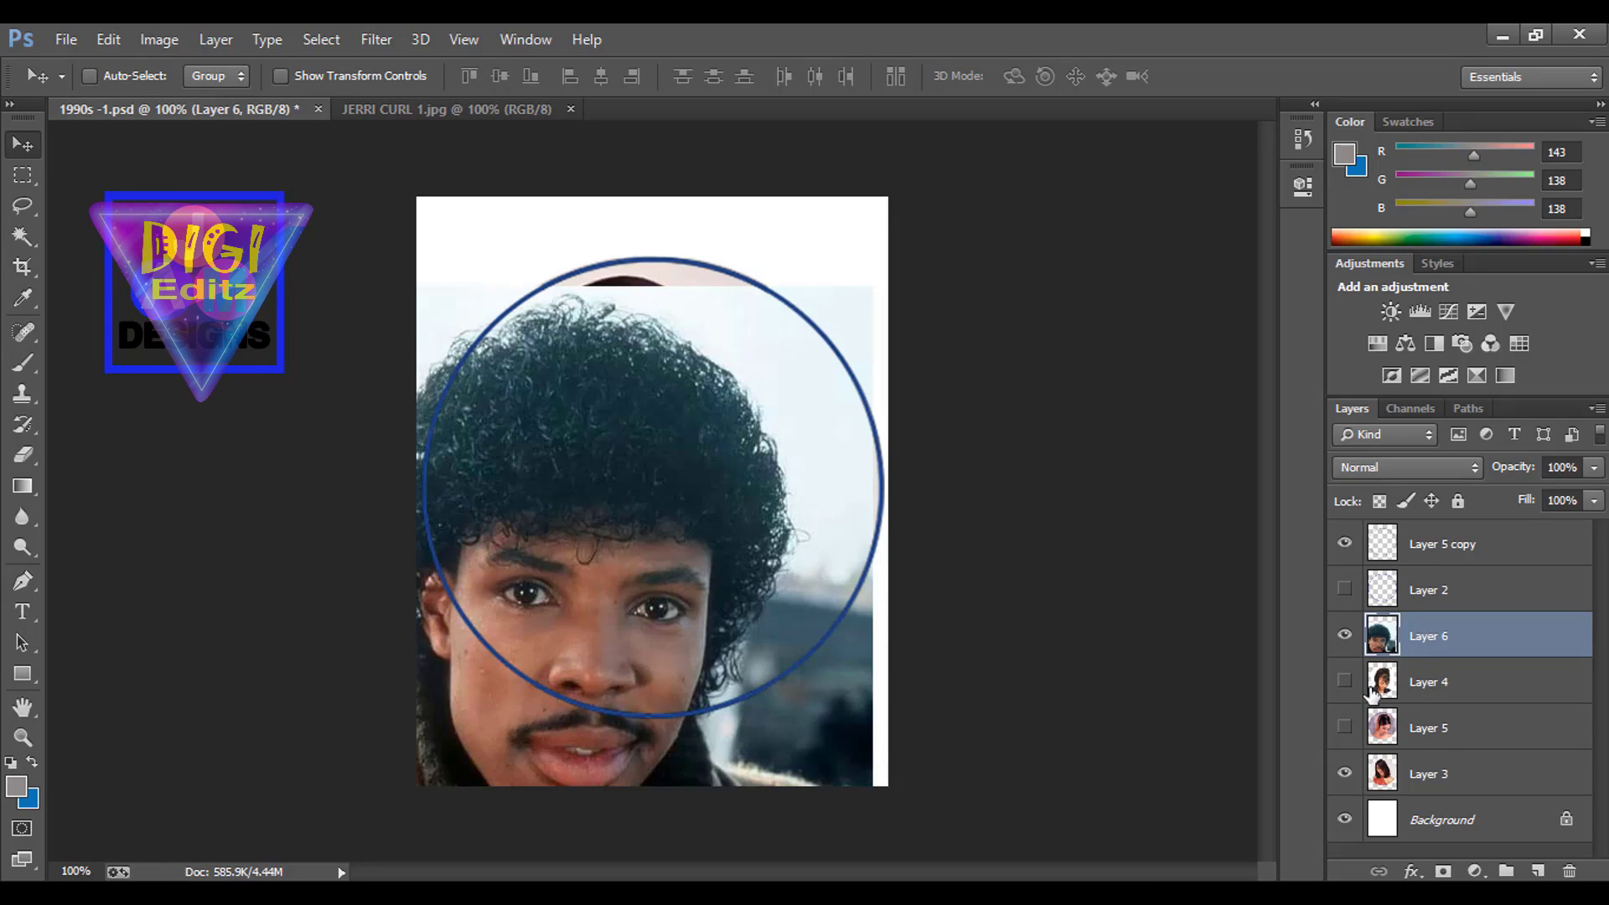
pyautogui.click(1345, 773)
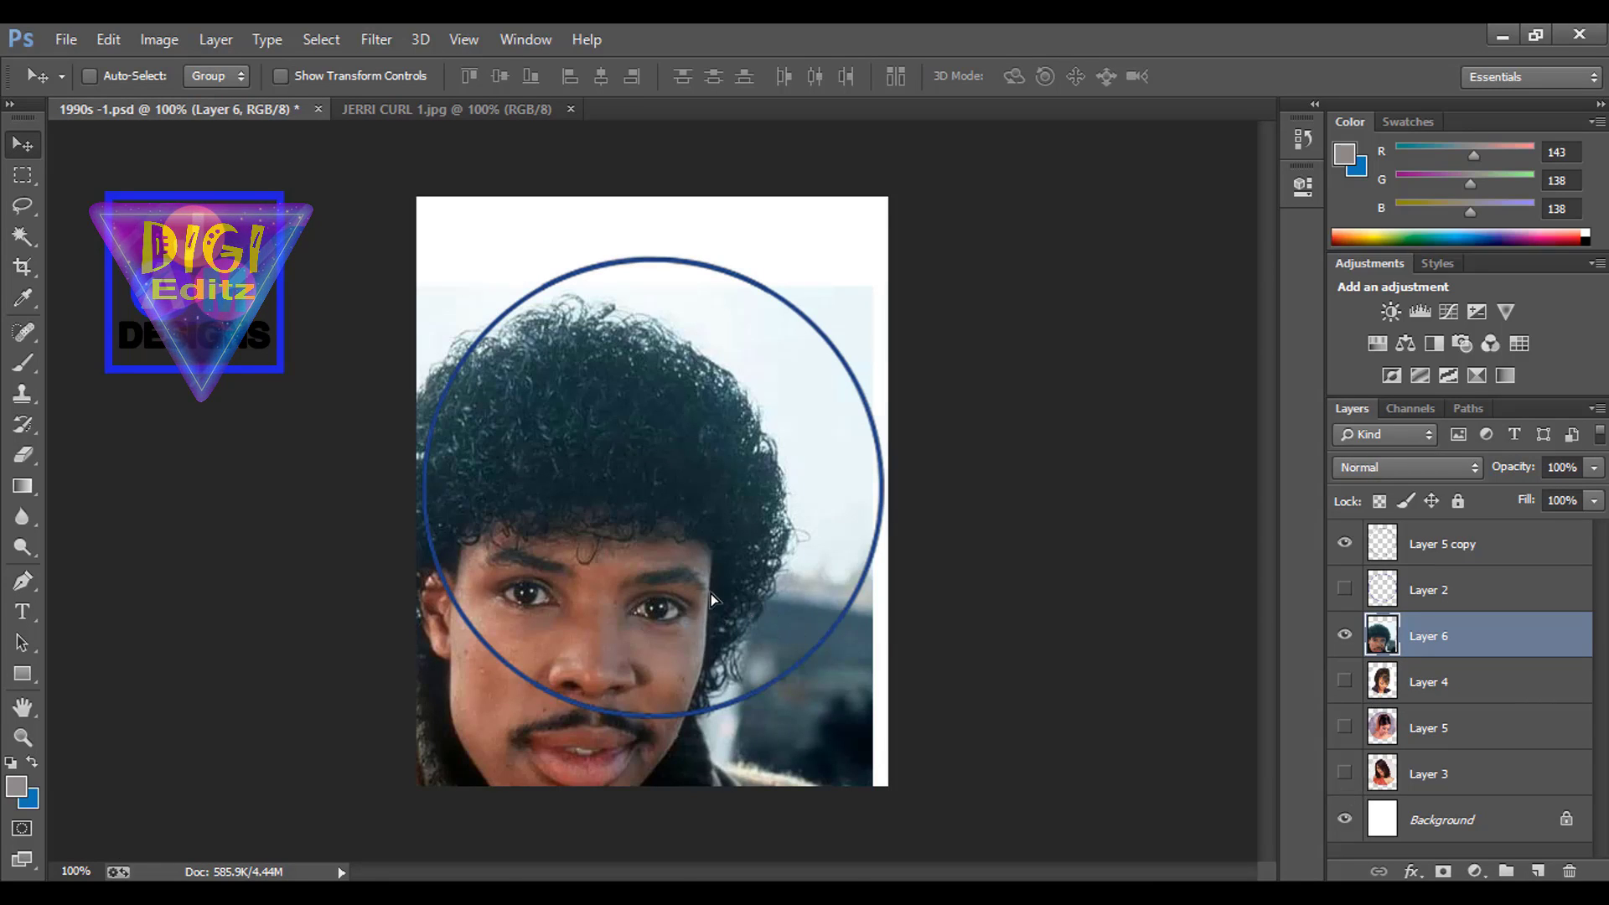
# - Scale the pasted photo proportionally to about 81.67% and position it over the circle at about X 210 px, Y 246 px
pyautogui.moveTo(684, 597); pyautogui.dragTo(749, 511)
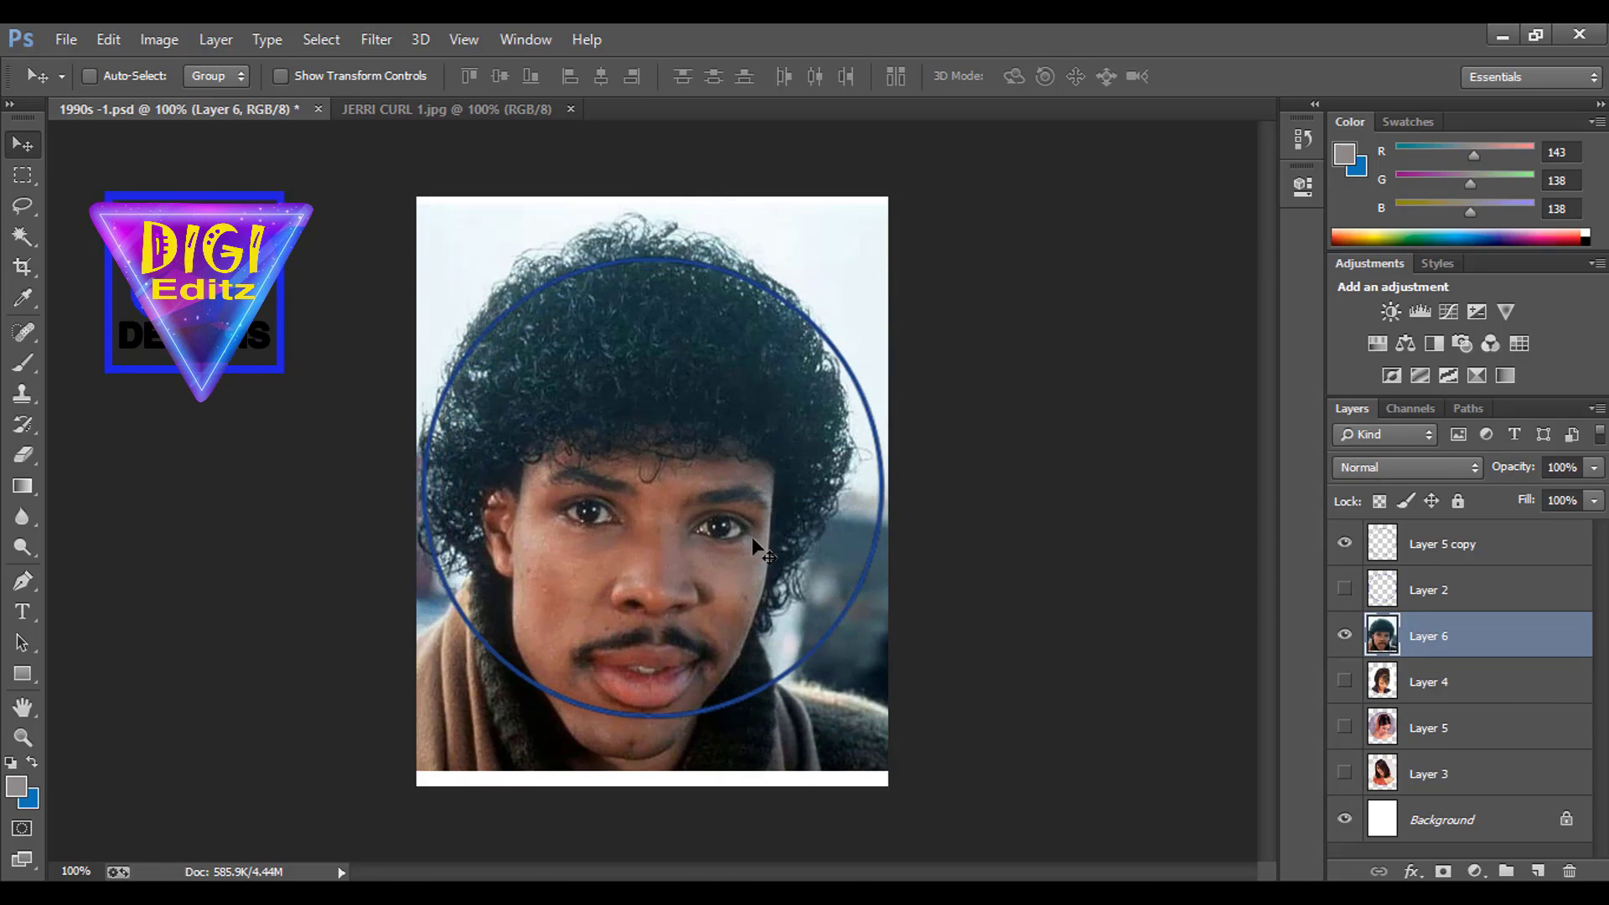
pyautogui.hotkey('ctrl', 't')
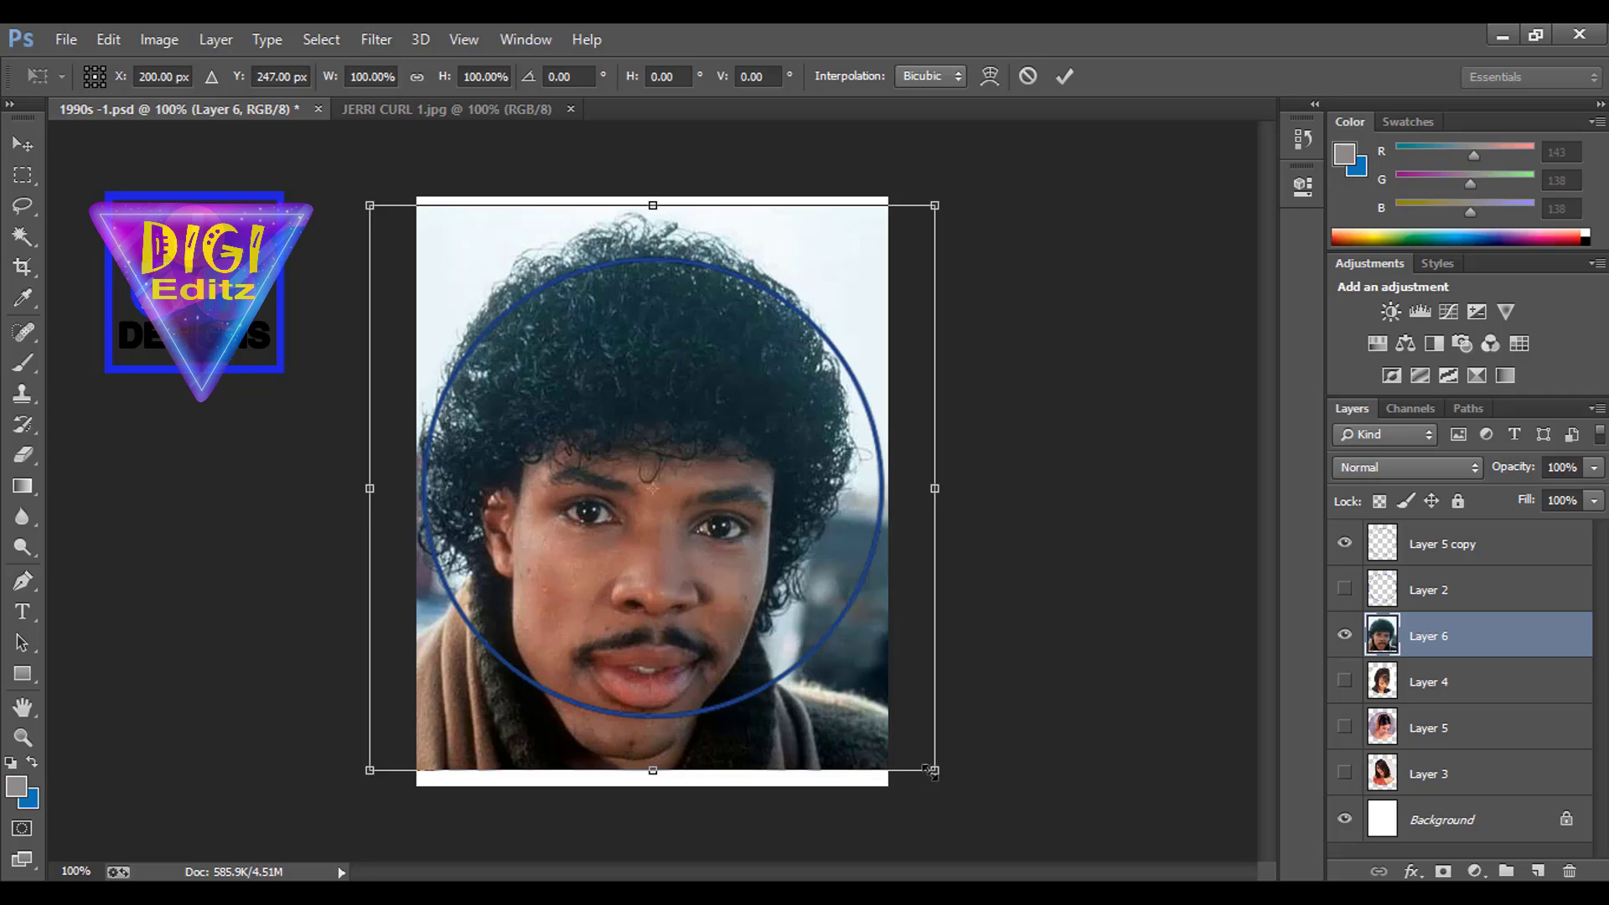
pyautogui.moveTo(937, 774); pyautogui.dragTo(873, 708)
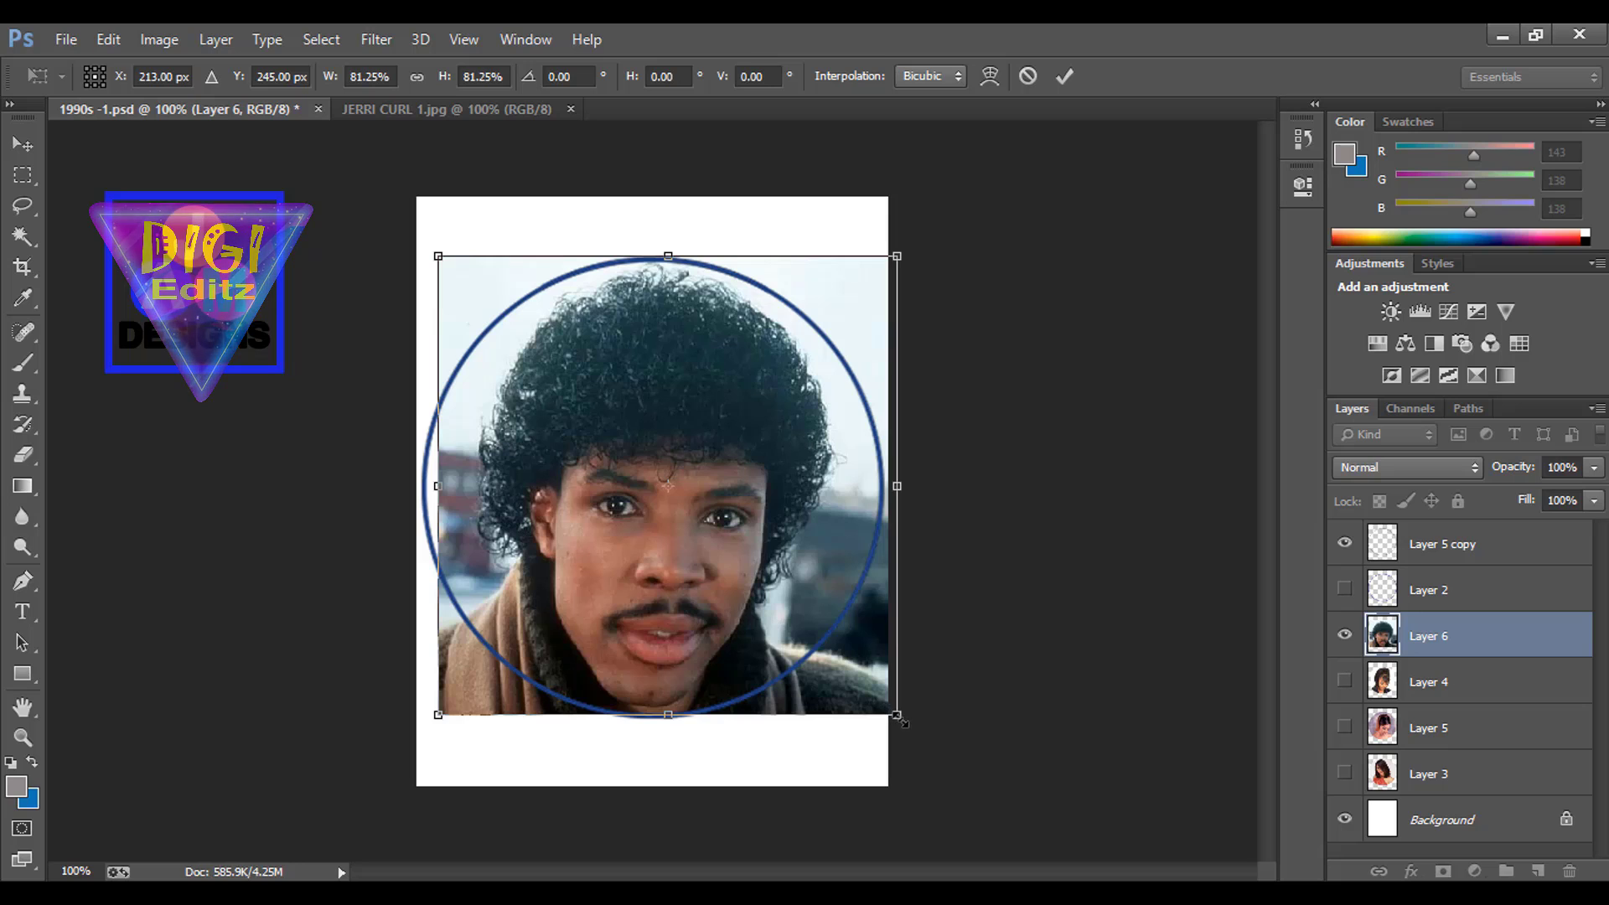
pyautogui.moveTo(896, 717); pyautogui.dragTo(901, 725)
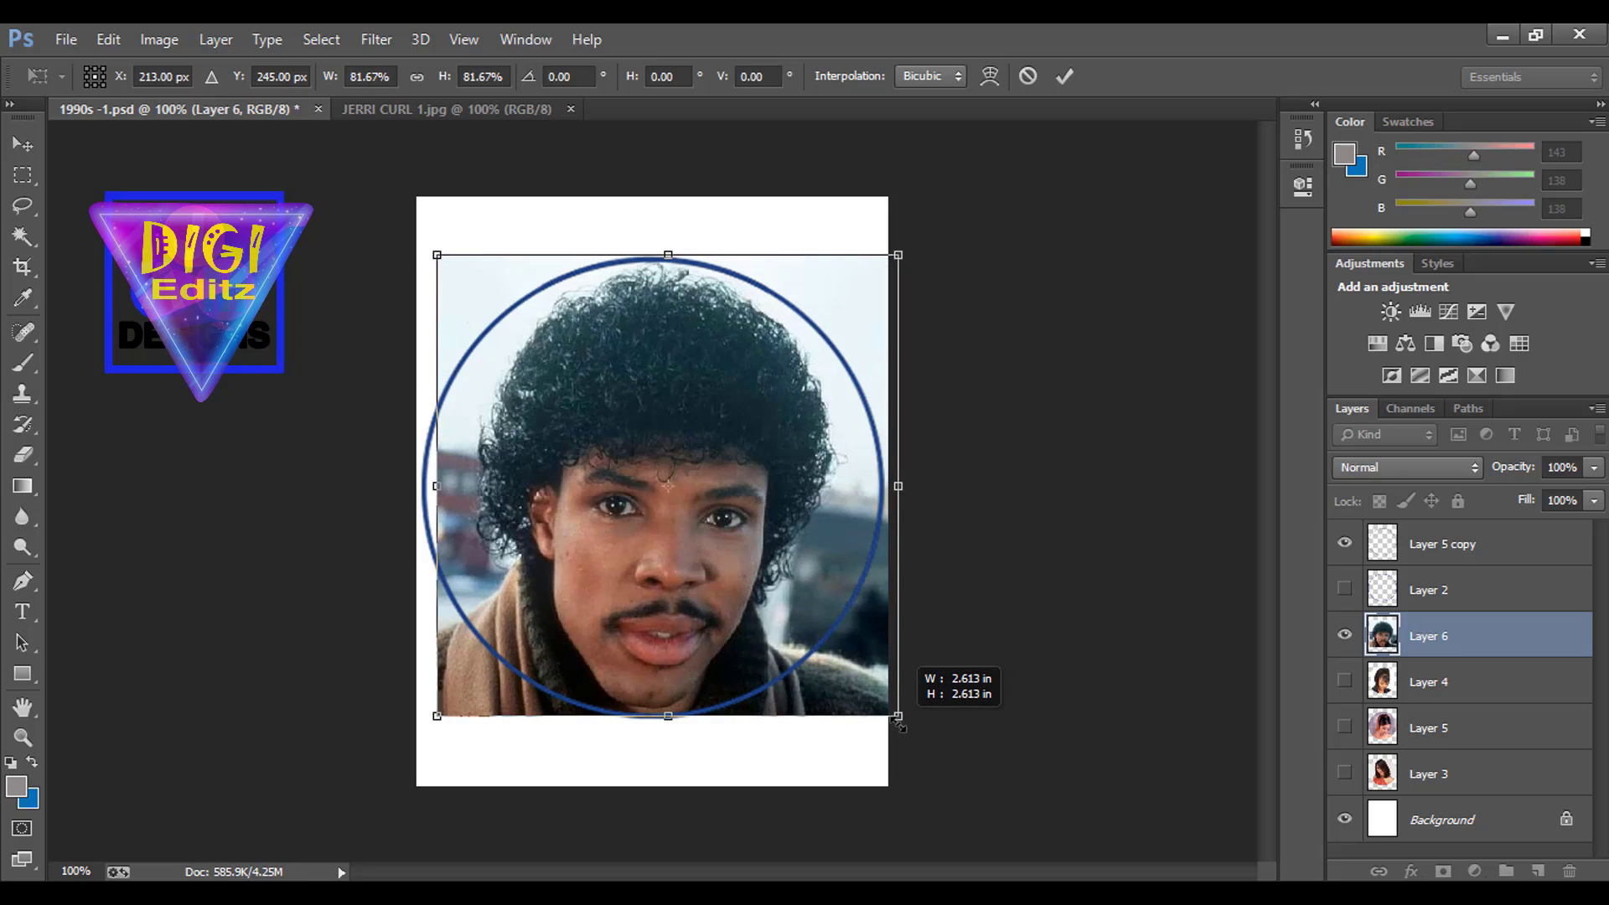
pyautogui.press('Left')
pyautogui.press('Left')
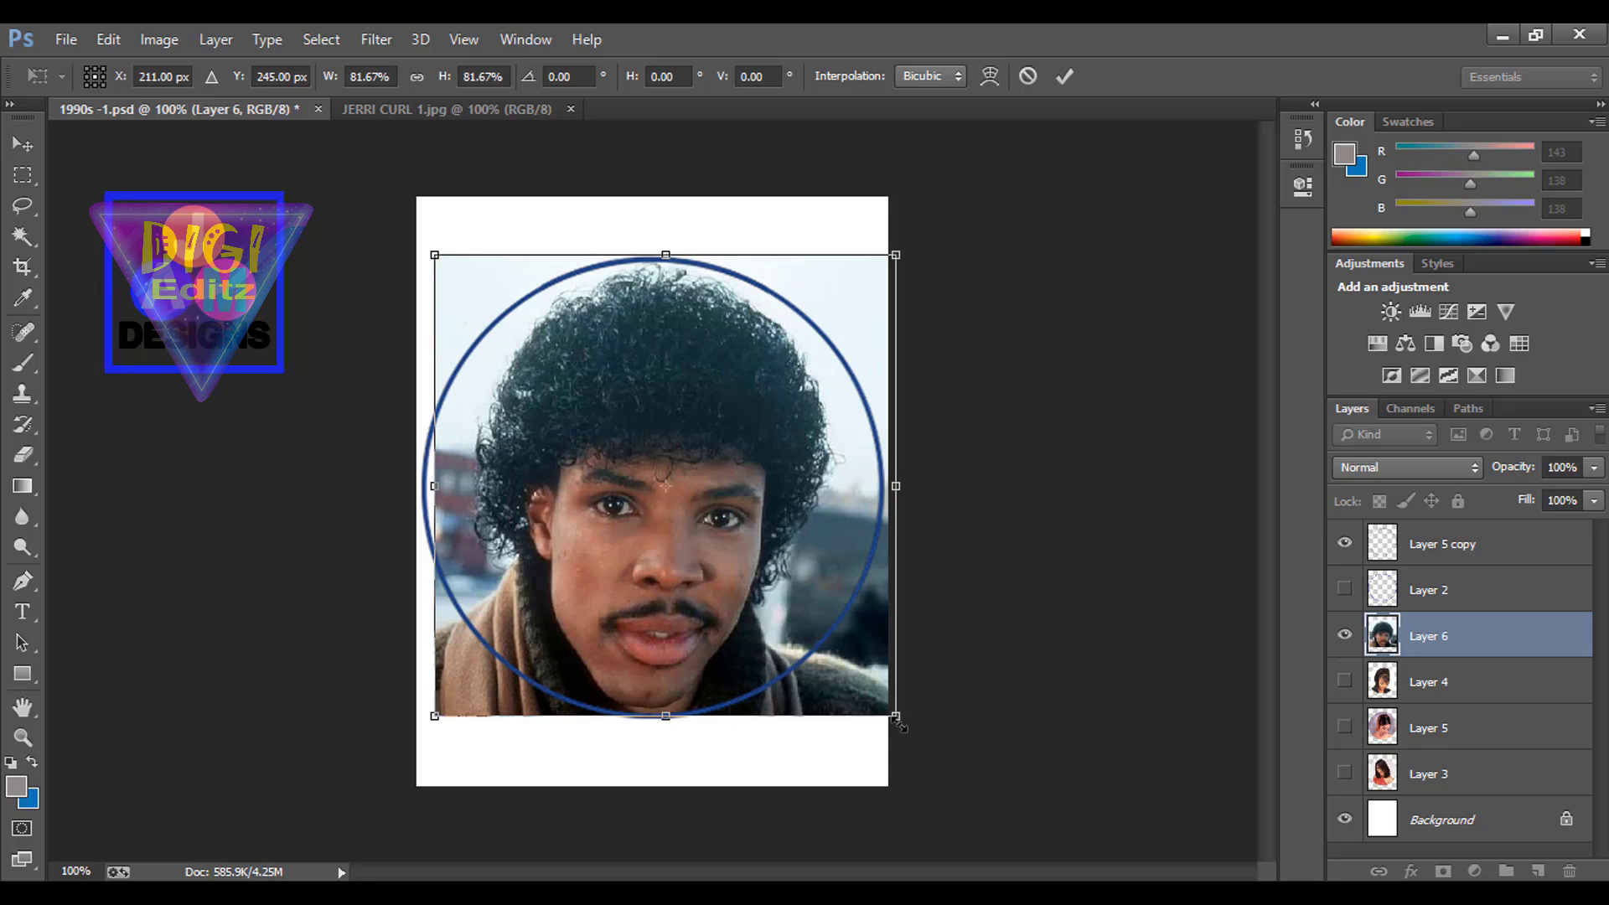
pyautogui.press('Down')
pyautogui.press('Down')
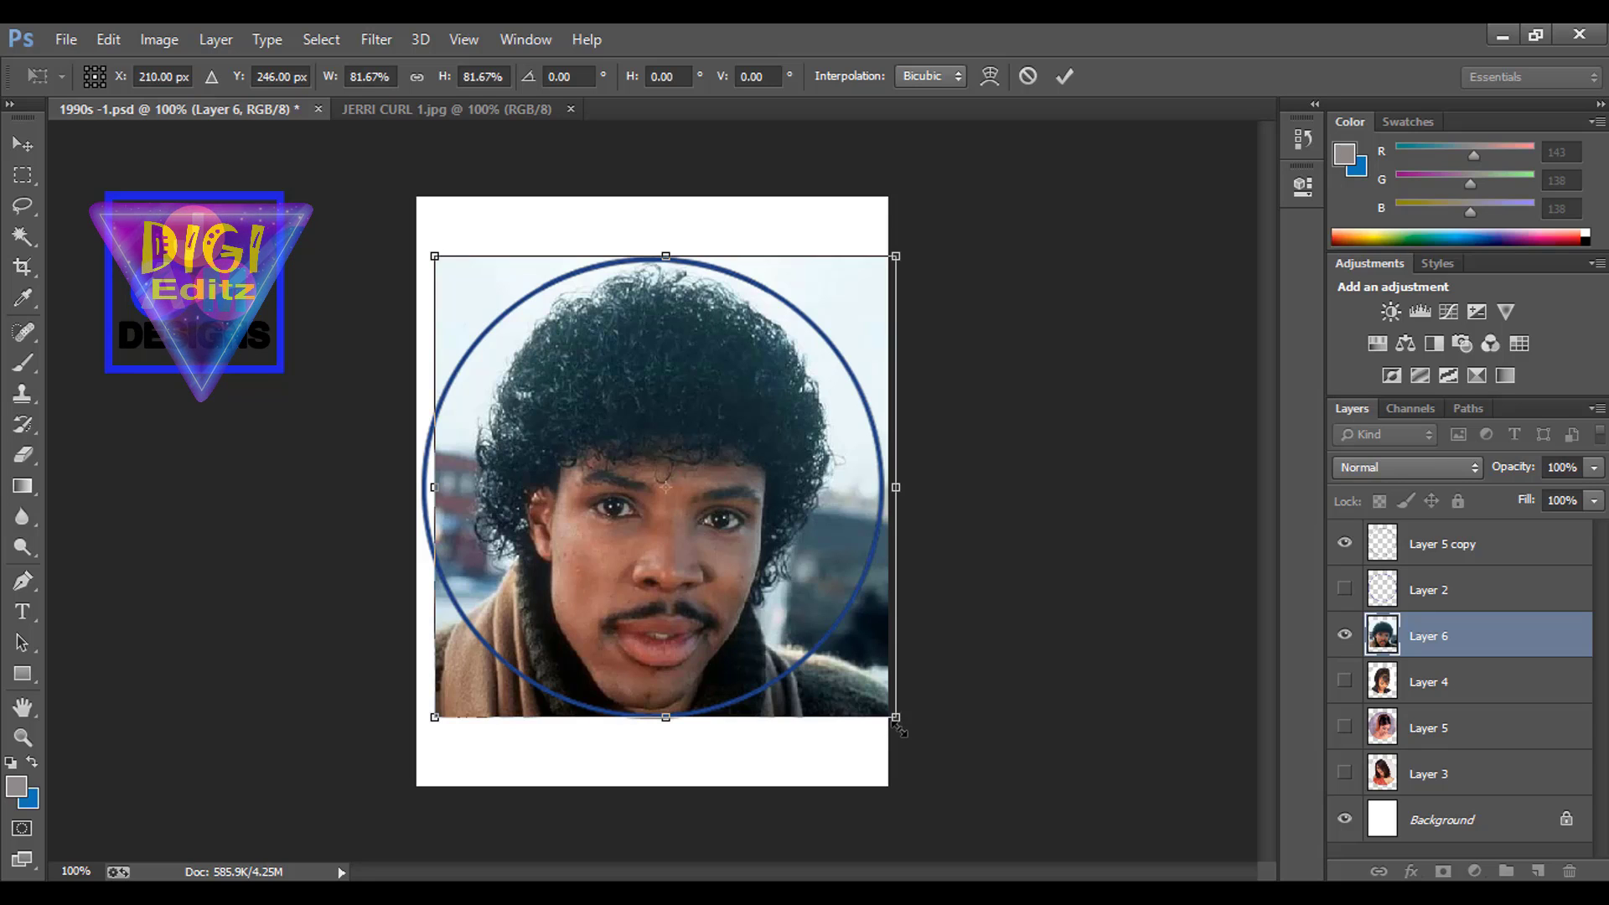
pyautogui.press('Return')
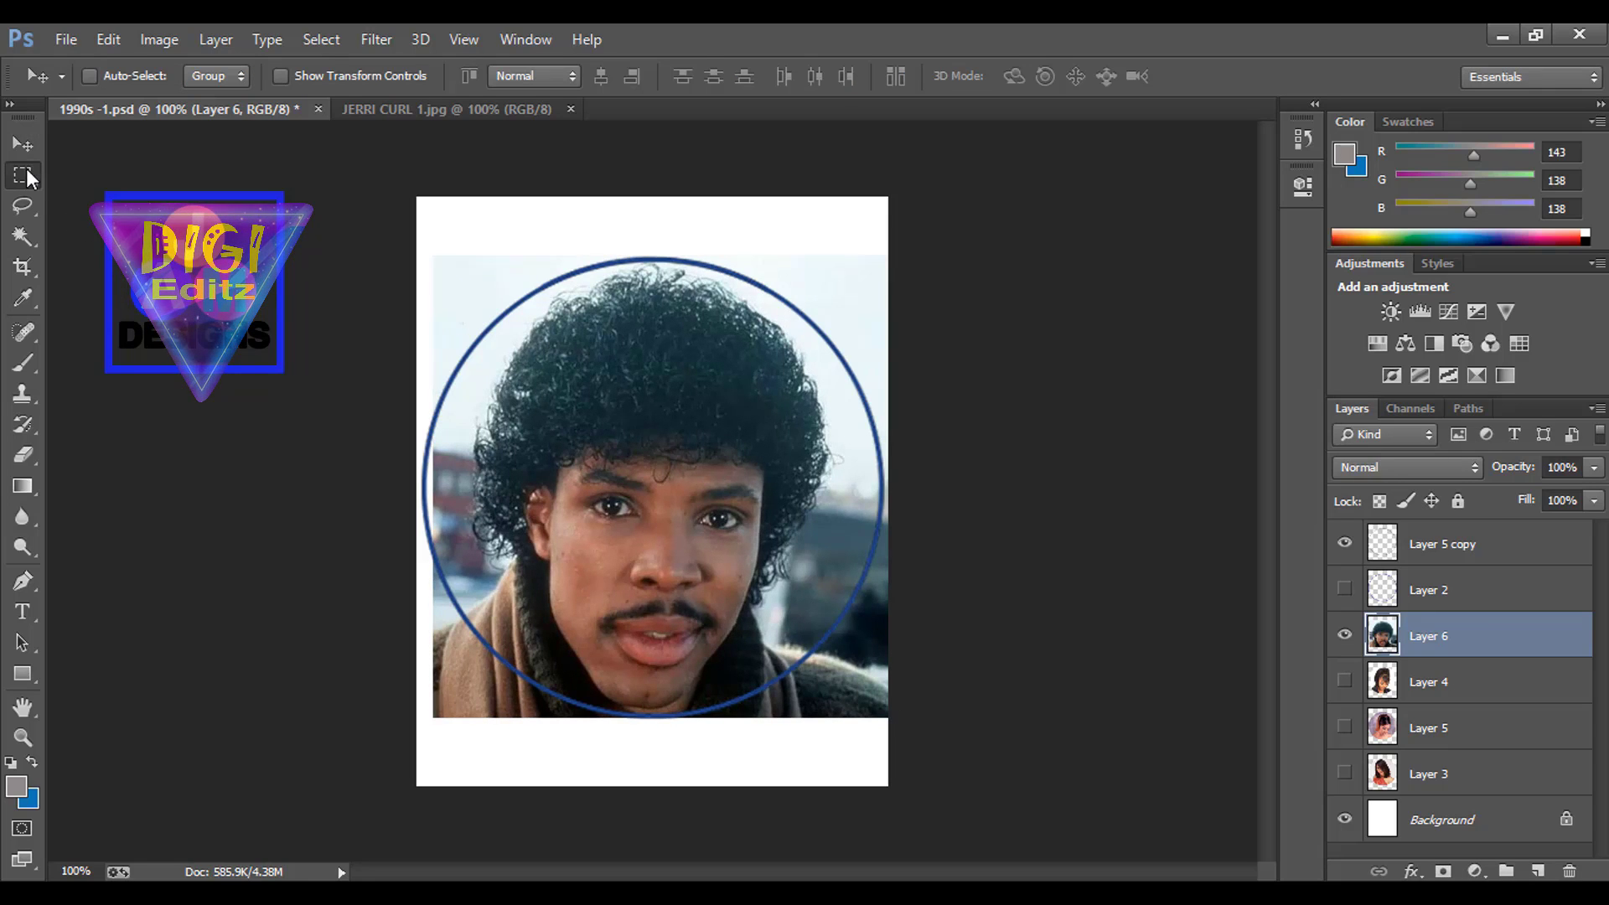
# - Select a narrow strip along the photo's left edge and stretch it outward to about 170% width to fill the circle's gap, clearing the selection
pyautogui.click(26, 172)
pyautogui.moveTo(425, 366); pyautogui.dragTo(455, 597)
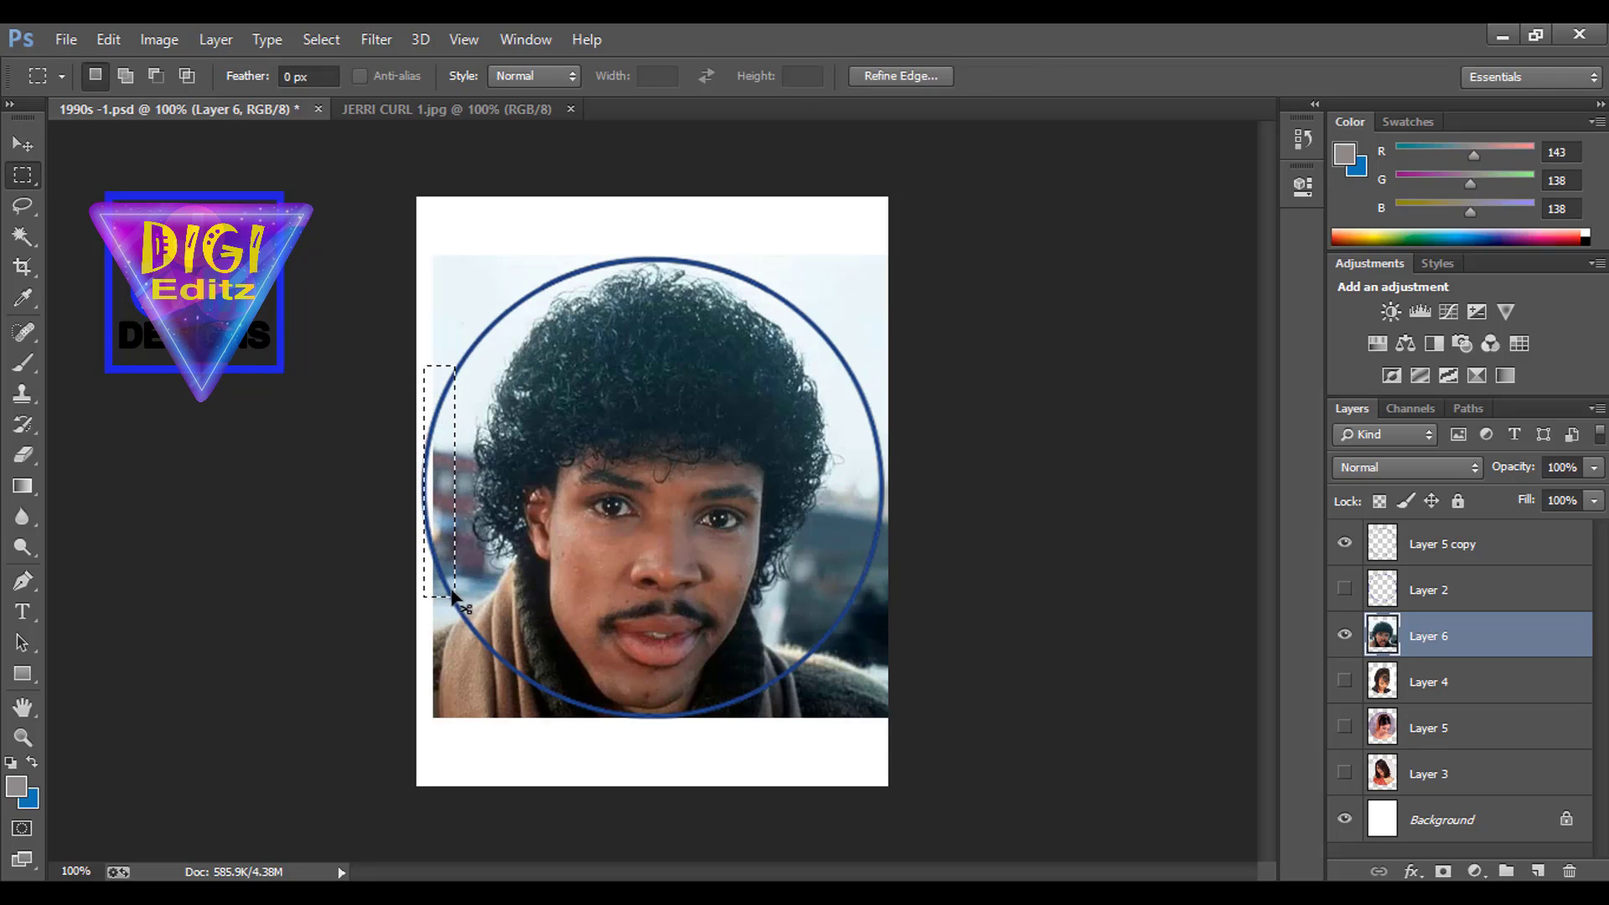
pyautogui.hotkey('ctrl', 't')
pyautogui.moveTo(418, 484); pyautogui.dragTo(411, 485)
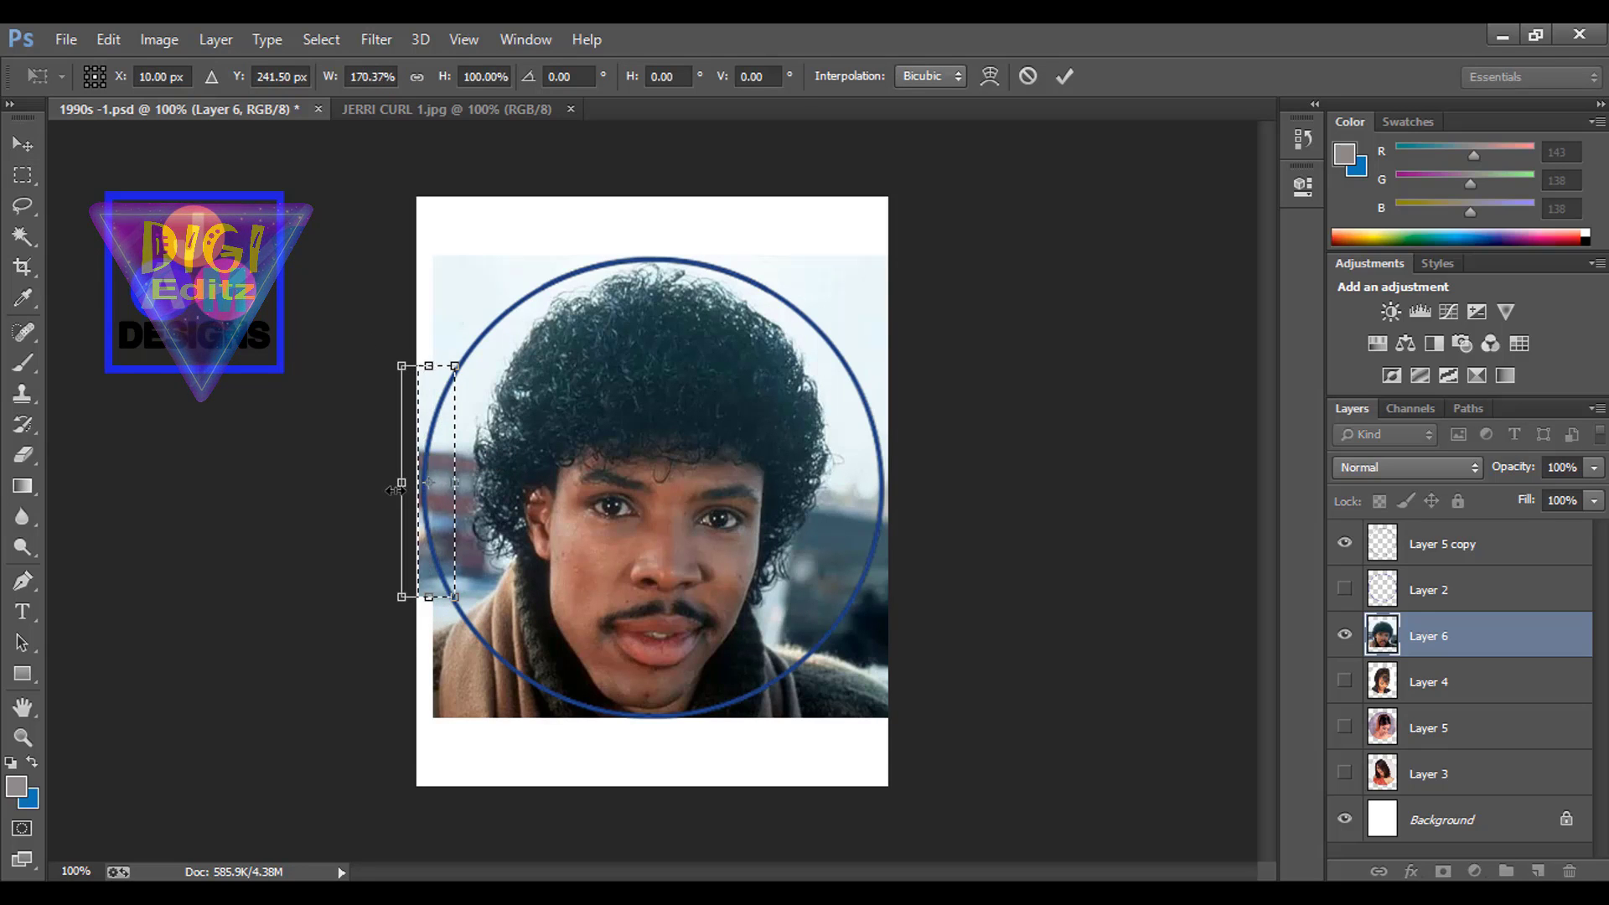
pyautogui.press('Return')
pyautogui.hotkey('ctrl', 'd')
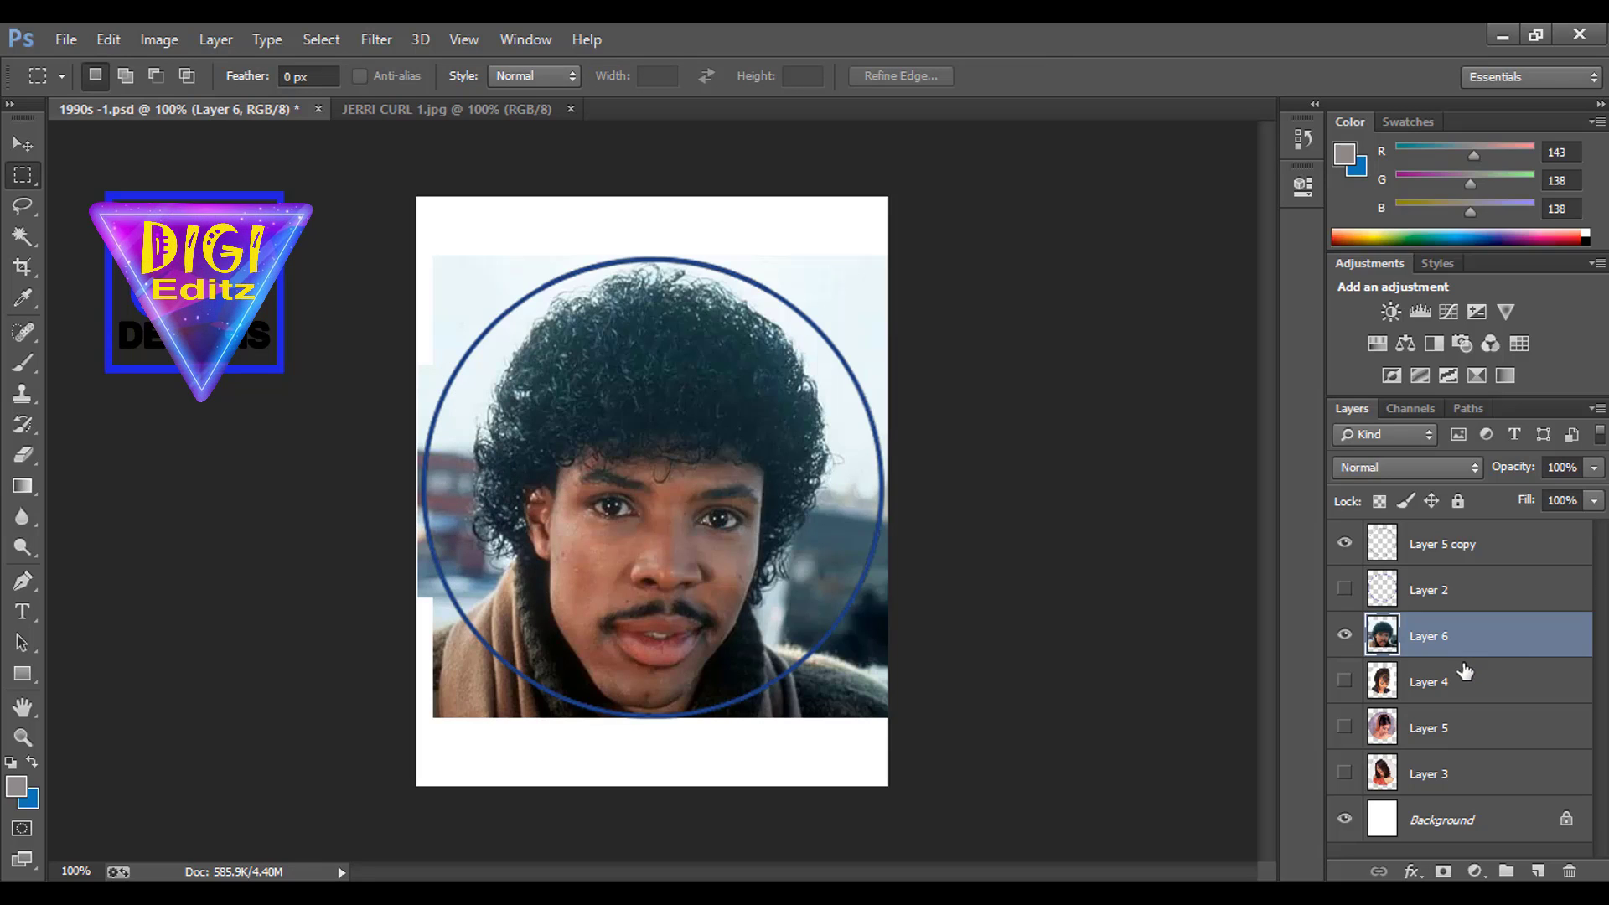
# - Magic Wand the area outside the ring on Layer 5 copy, delete that area from the new photo's layer, and clear the selection
pyautogui.click(1440, 545)
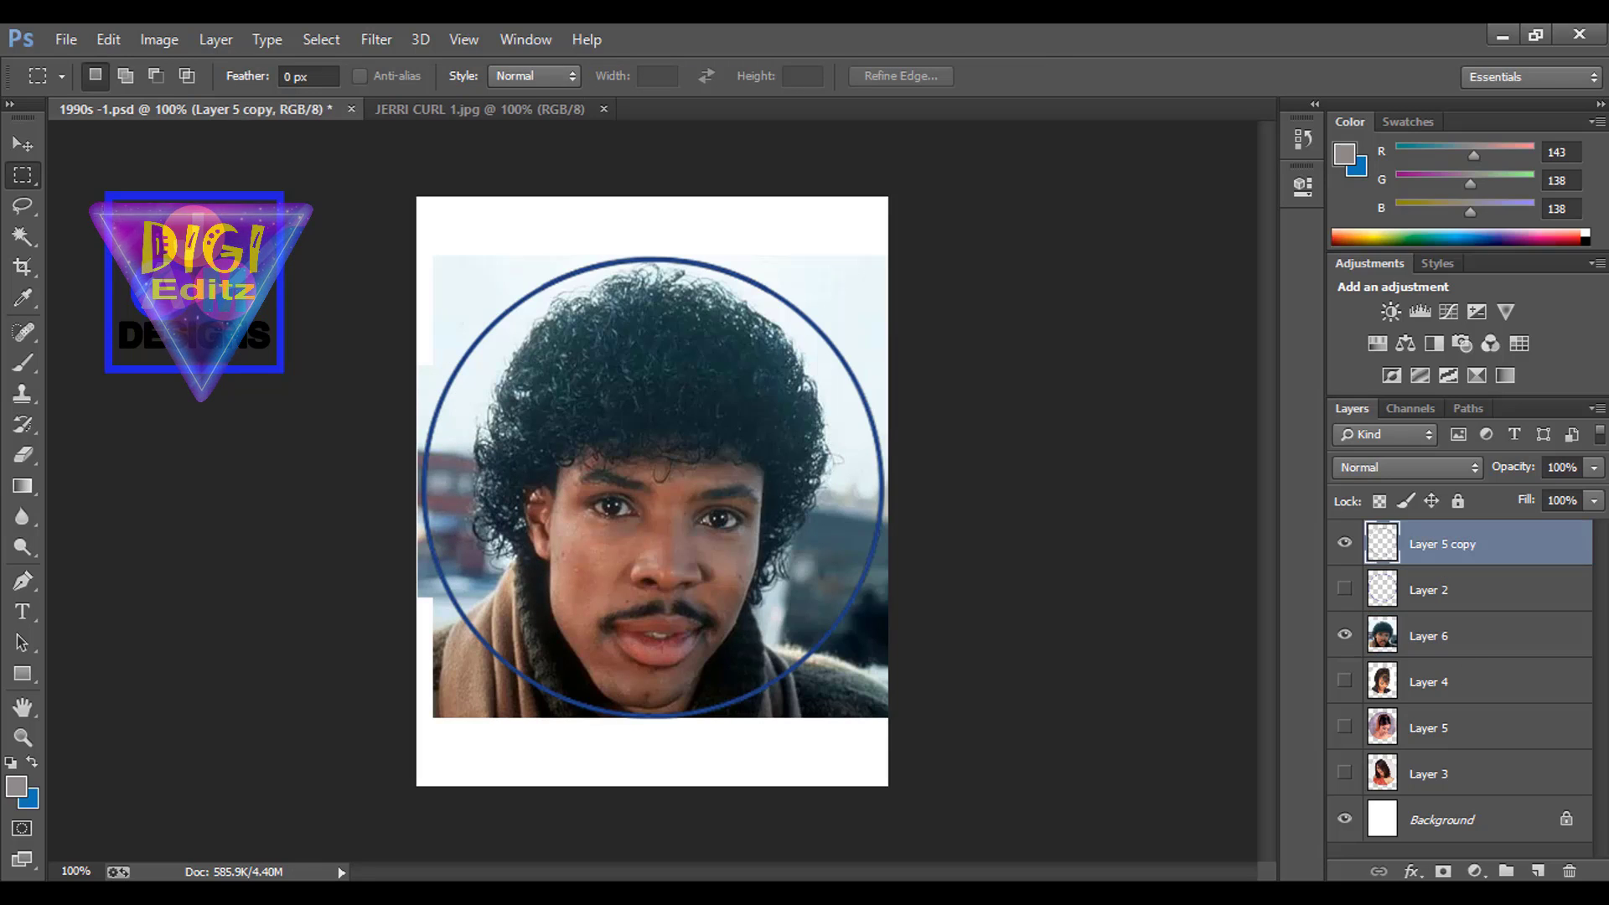
pyautogui.click(15, 240)
pyautogui.click(504, 286)
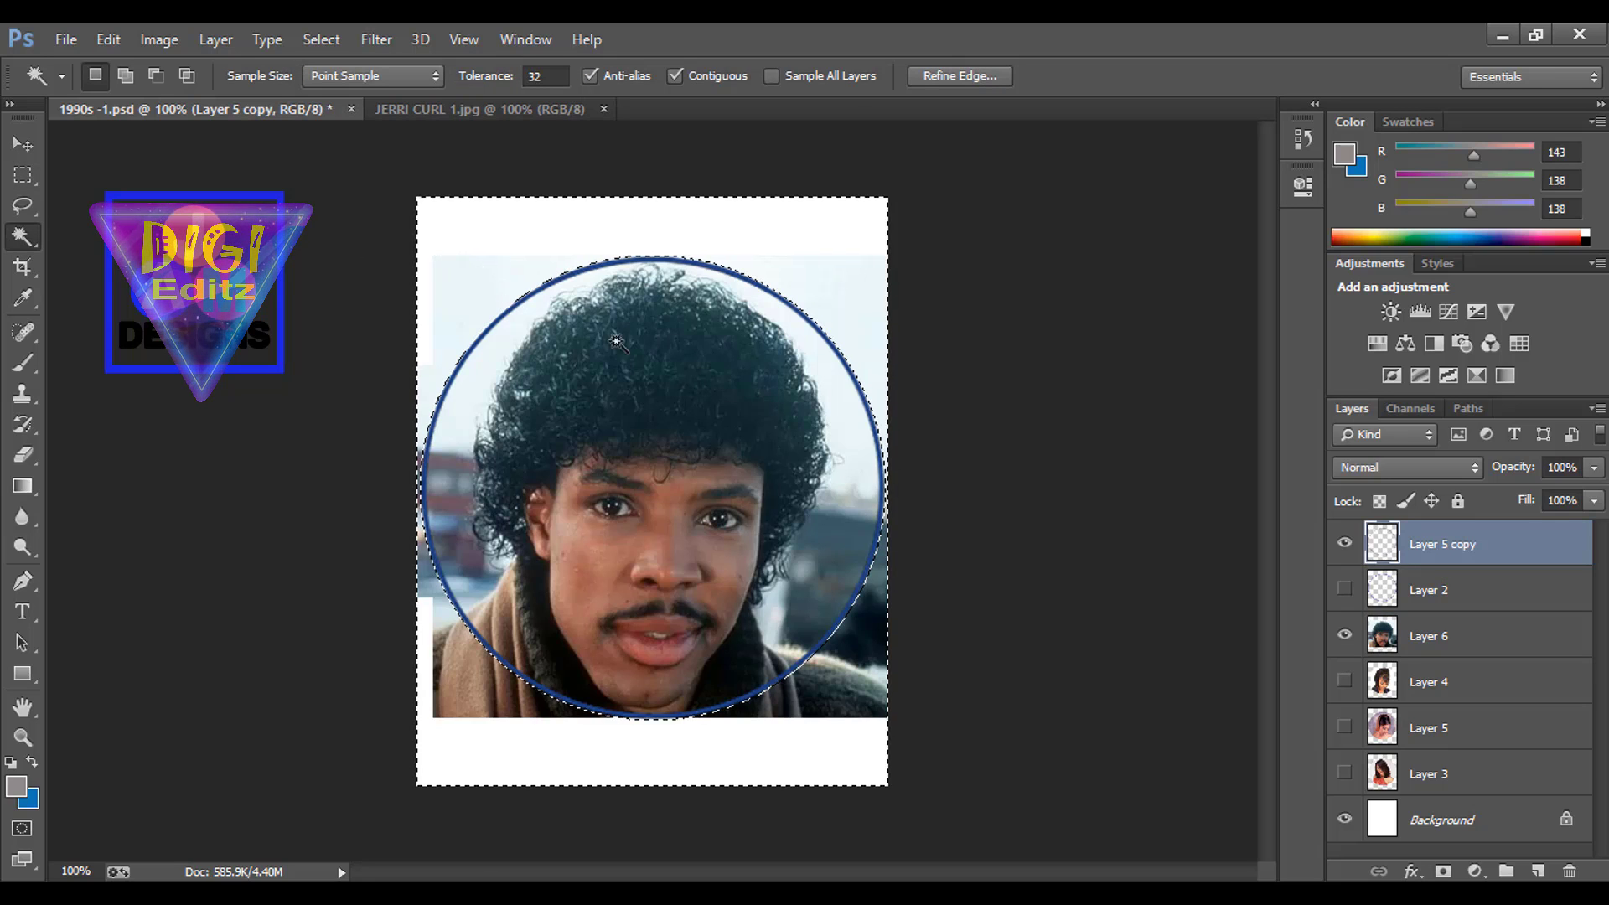
pyautogui.click(1448, 595)
pyautogui.click(1440, 638)
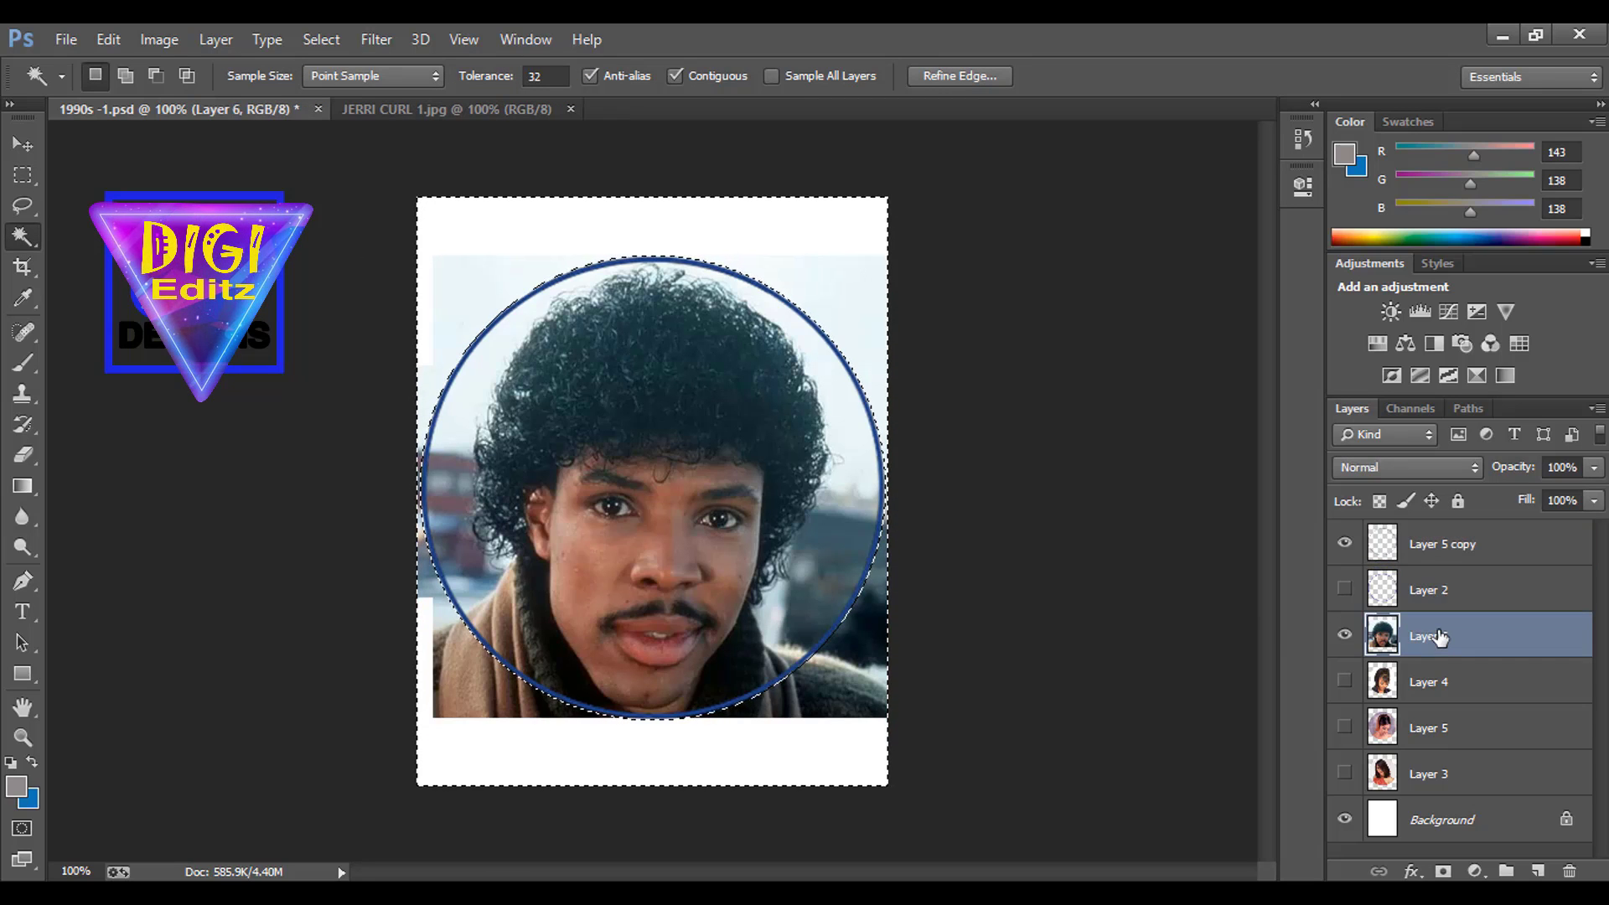
pyautogui.hotkey('shift', 'F6')
pyautogui.press('Return')
pyautogui.press('Delete')
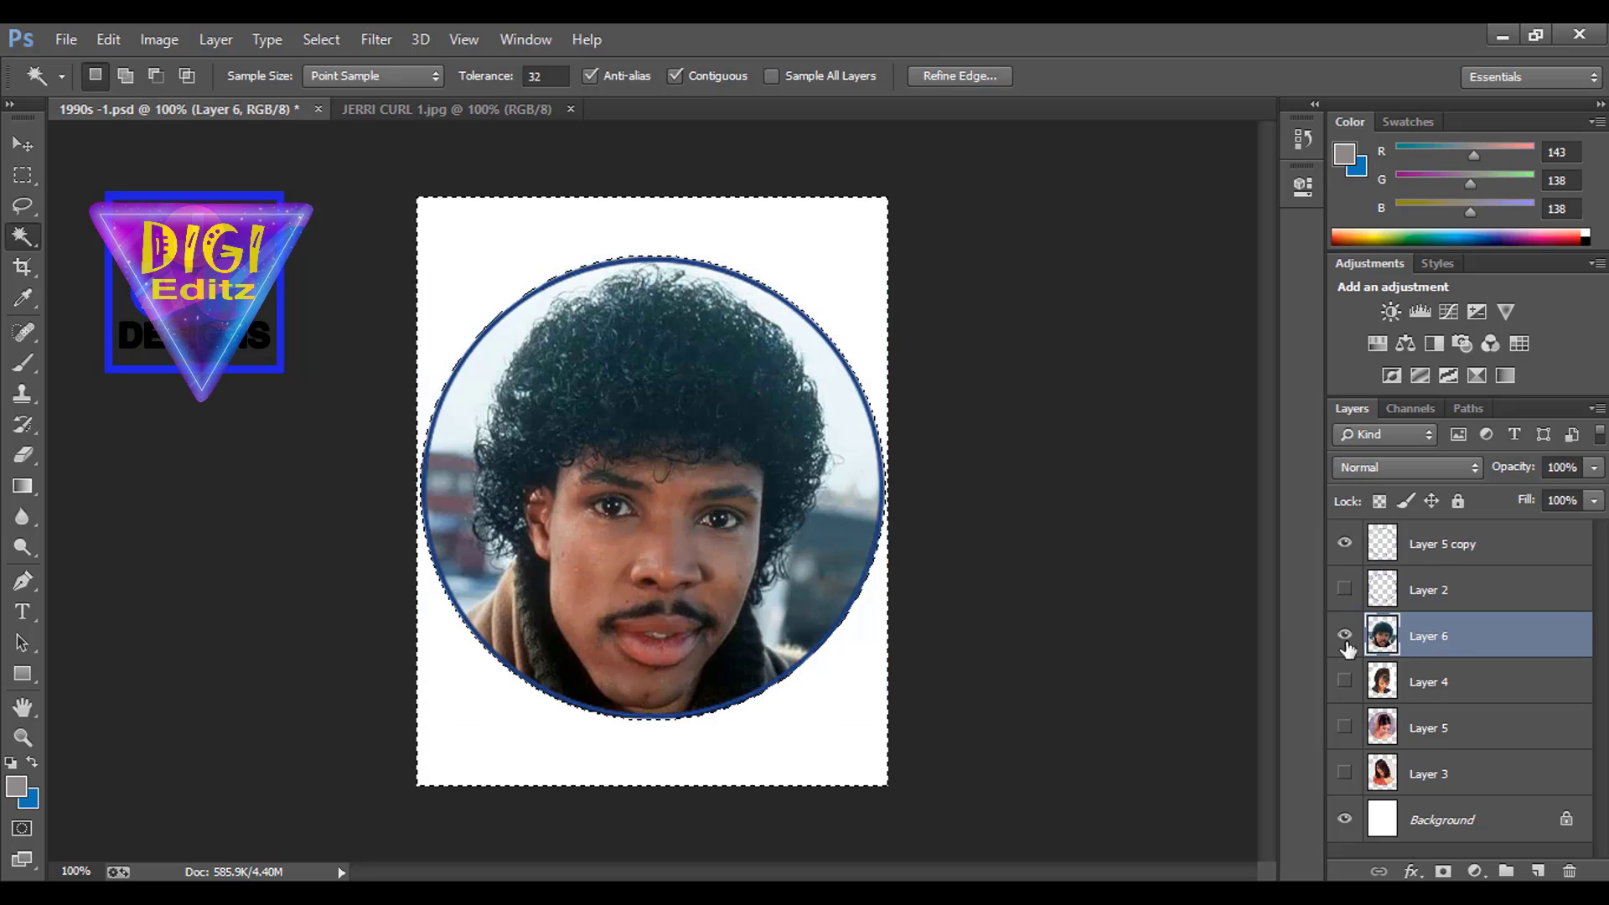
pyautogui.click(23, 175)
pyautogui.hotkey('ctrl', 'd')
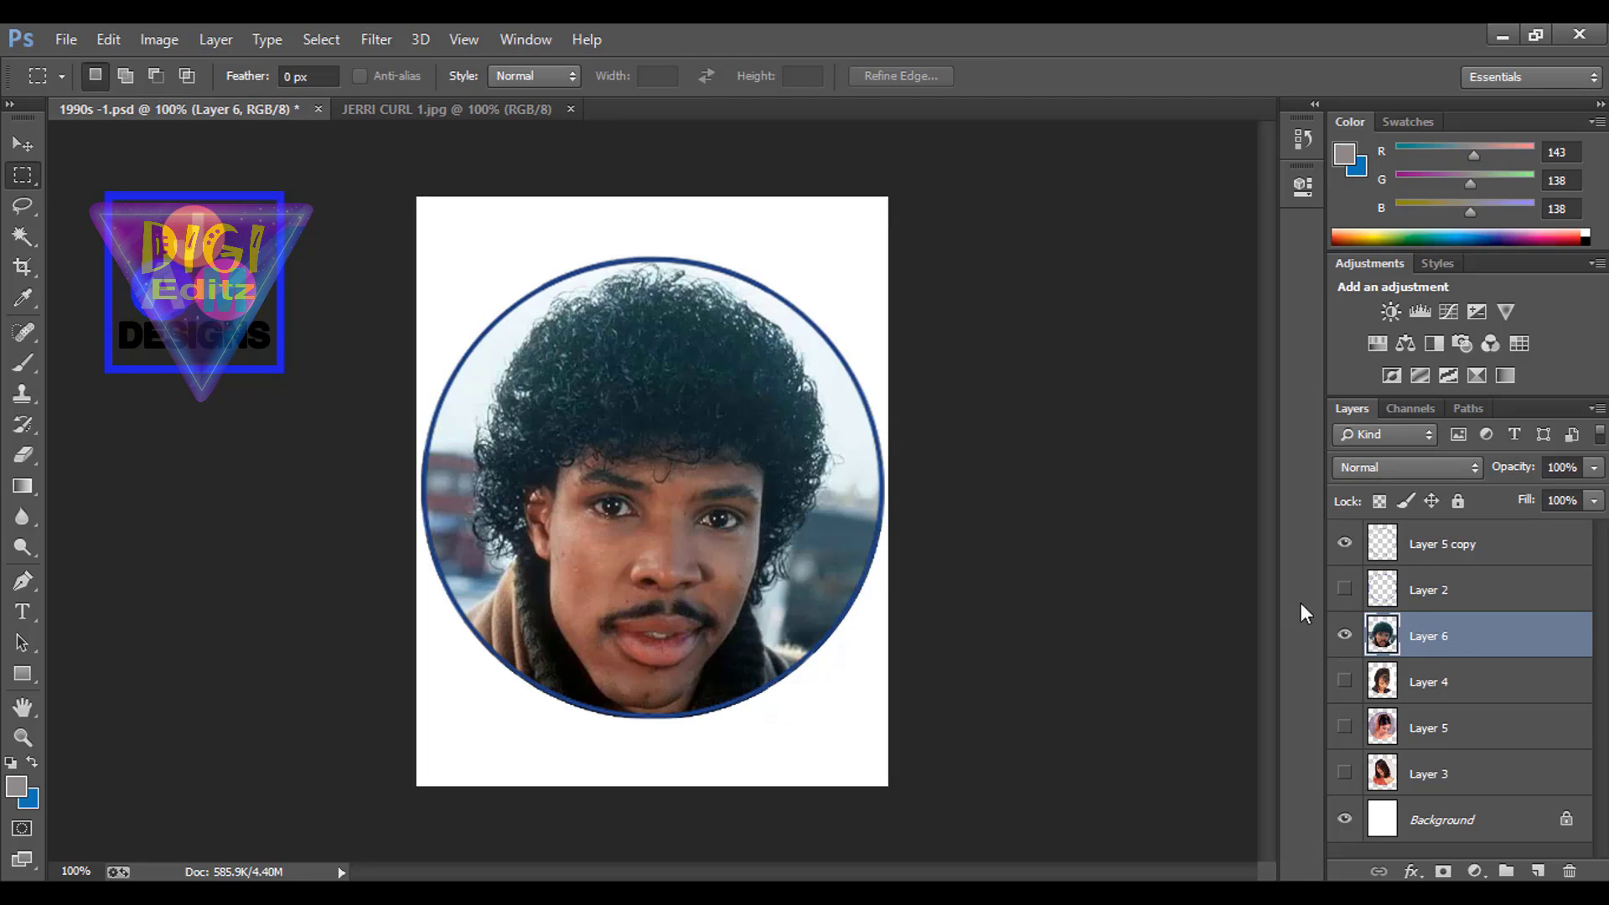
# - Adjust Layer 6 with Levels, setting the midtone input to 0.88 and the white input to 229
pyautogui.hotkey('ctrl', 'l')
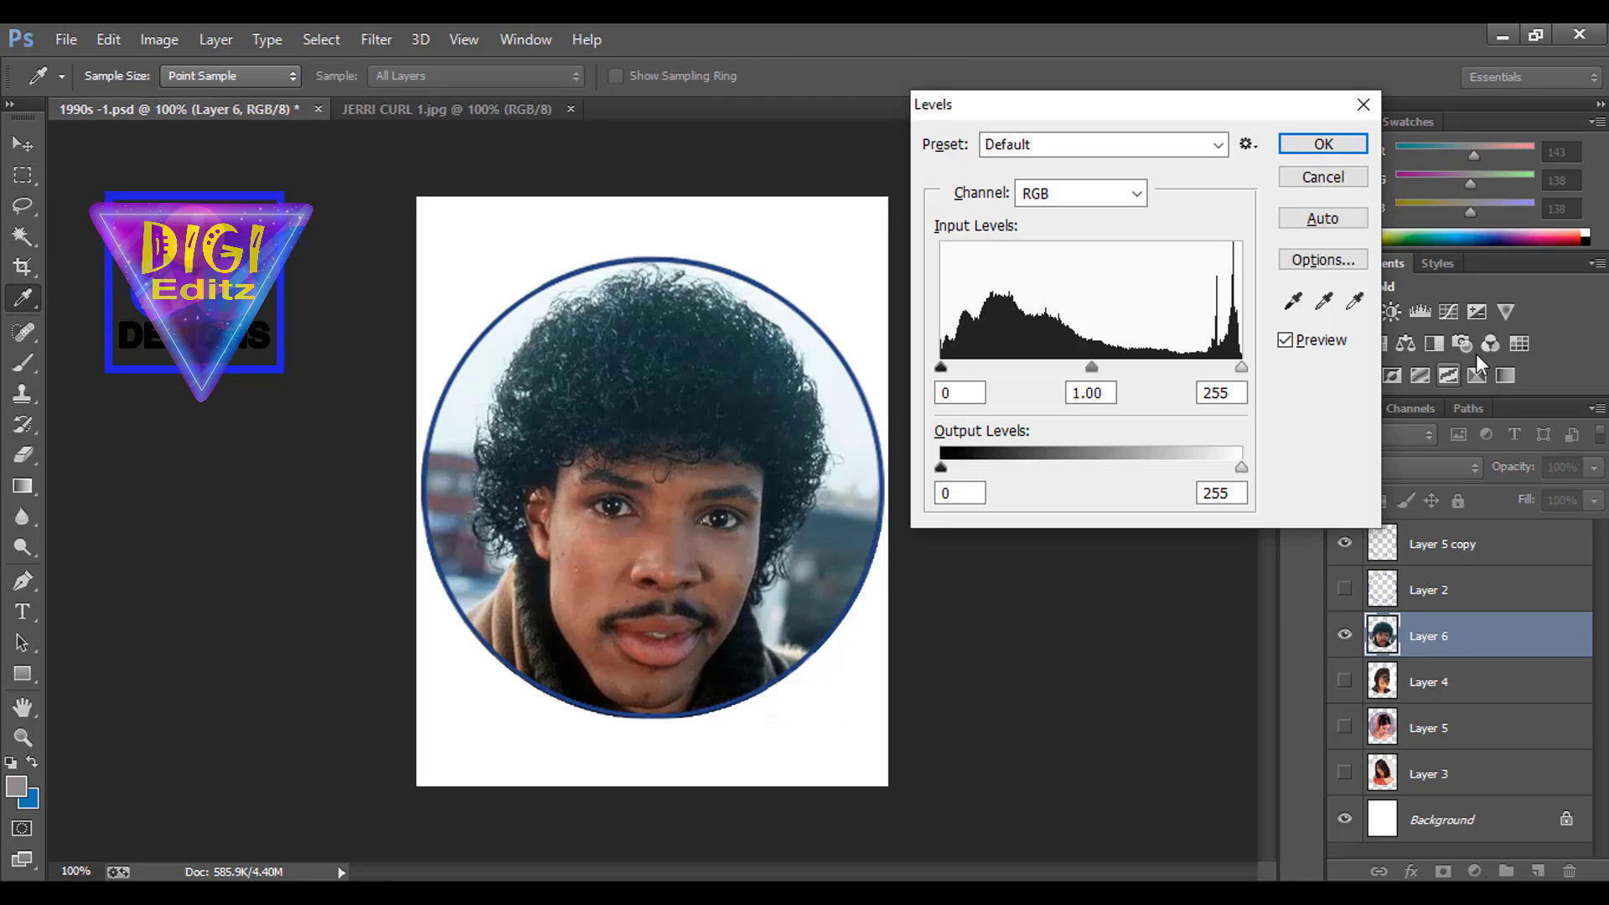
pyautogui.moveTo(1091, 367); pyautogui.dragTo(1106, 369)
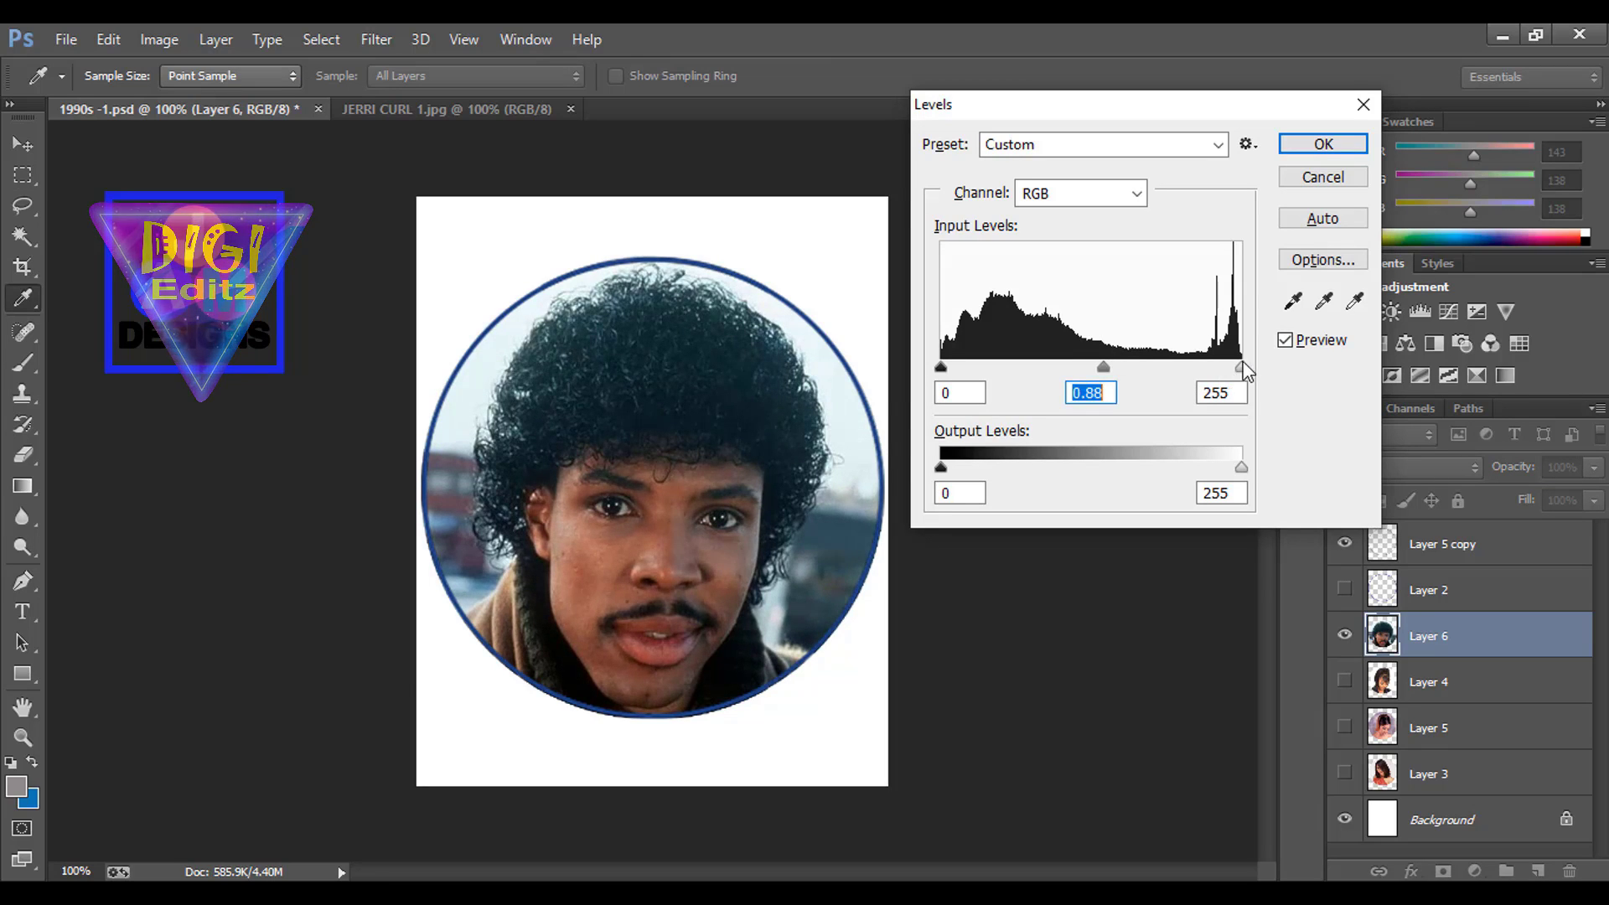
pyautogui.moveTo(1242, 369); pyautogui.dragTo(1215, 377)
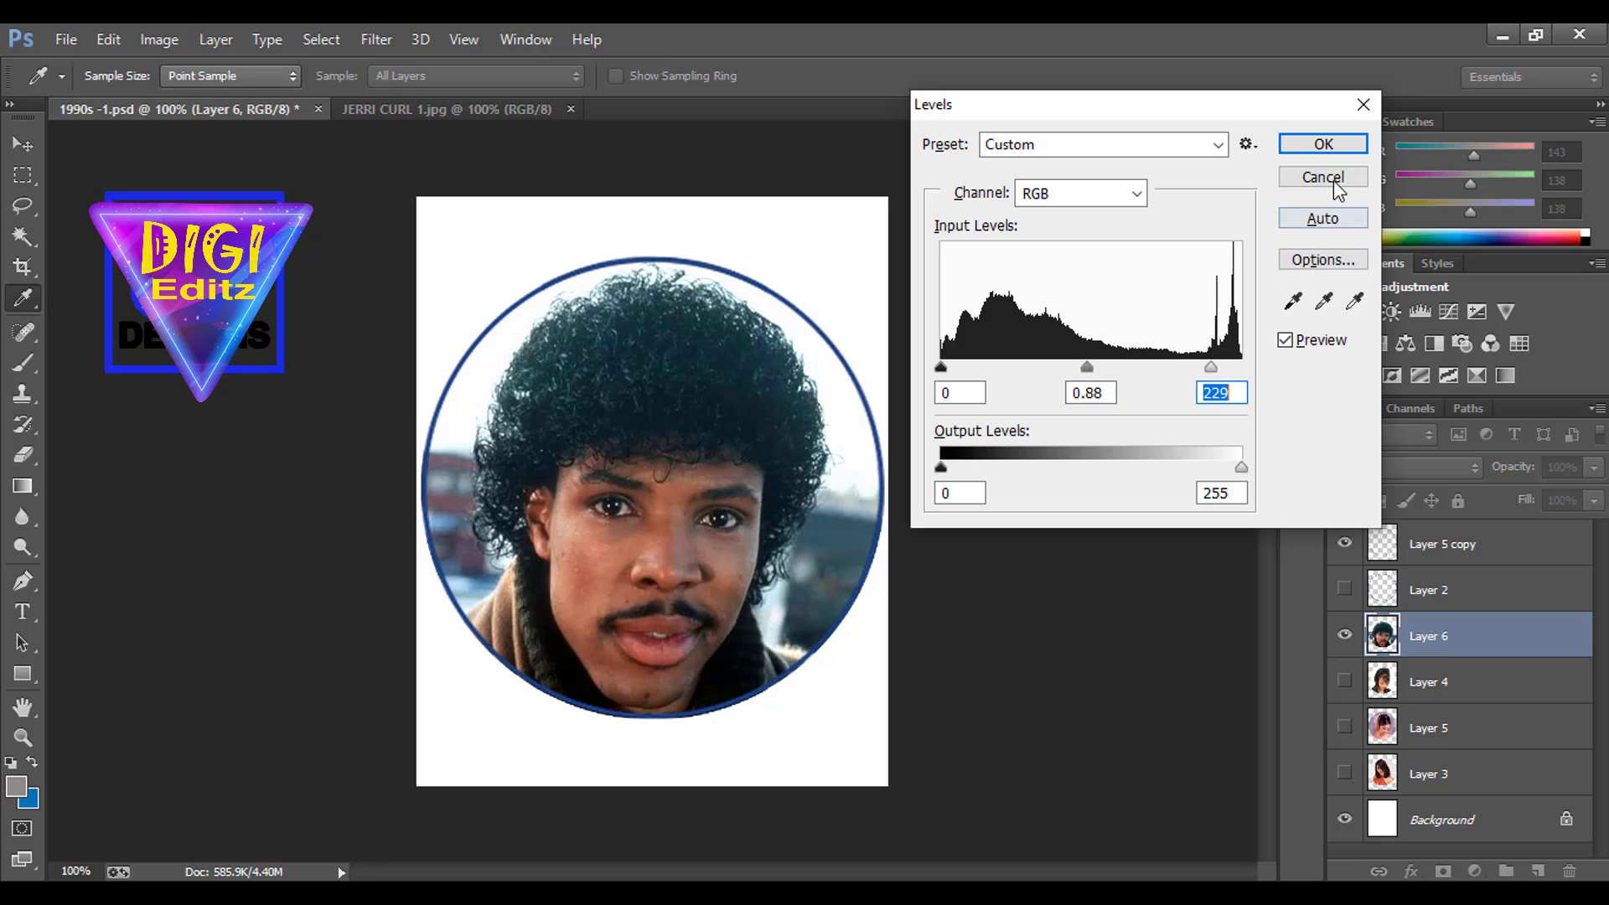
pyautogui.click(1321, 146)
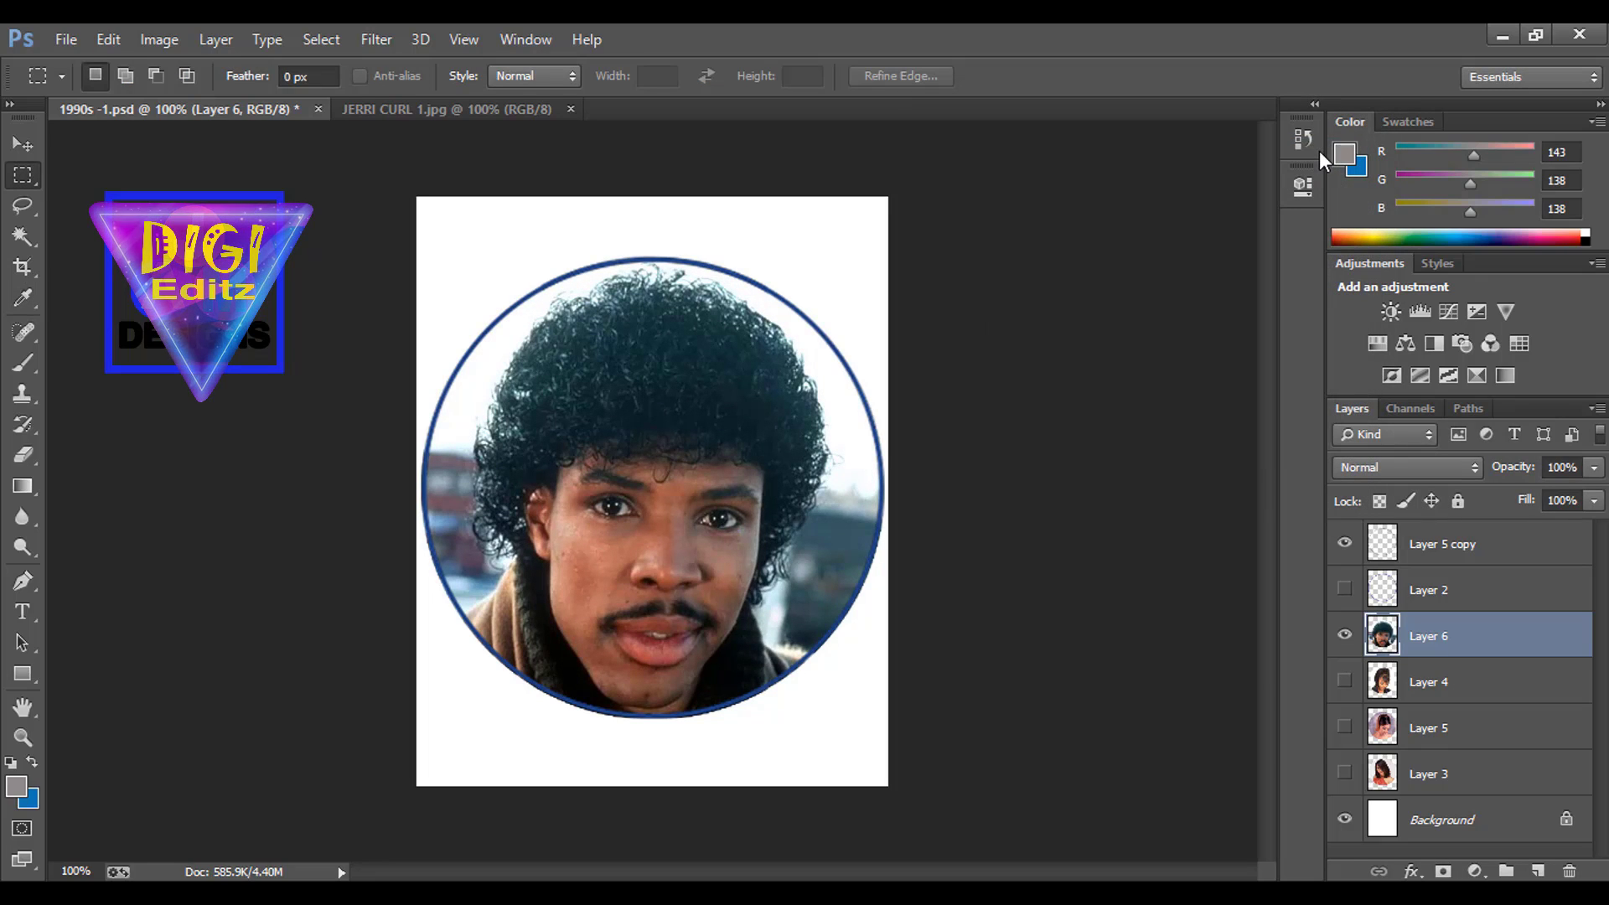
# - Save a JPEG copy of the composition as JERRI CURL 1 e in the CIRCLES 8-13-2020 folder at maximum quality
pyautogui.click(64, 40)
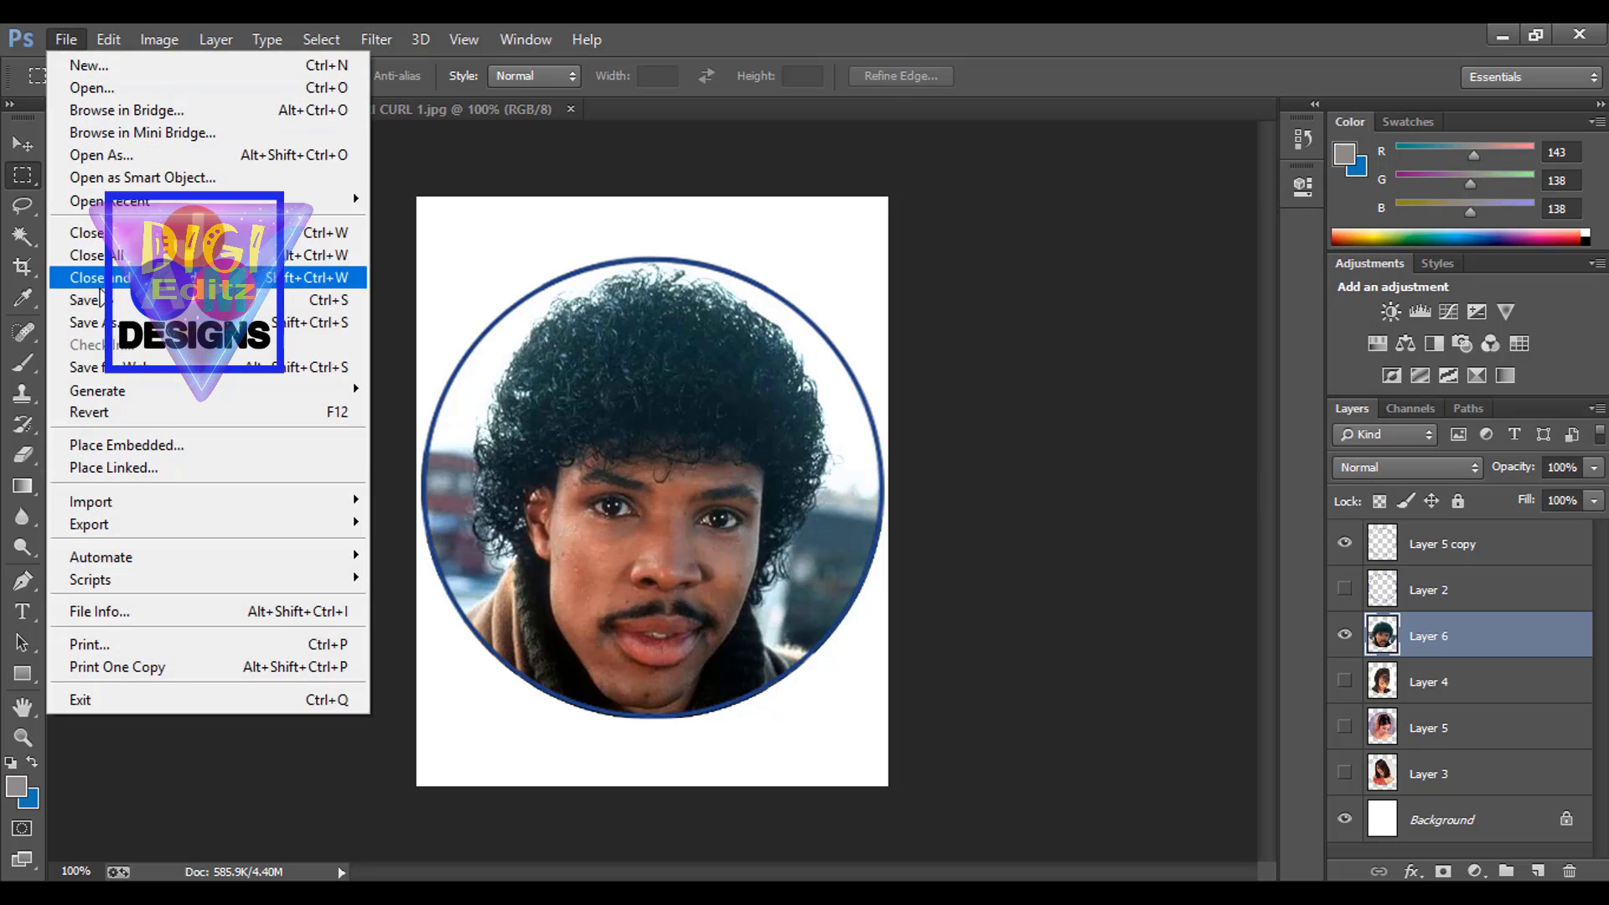
pyautogui.click(118, 325)
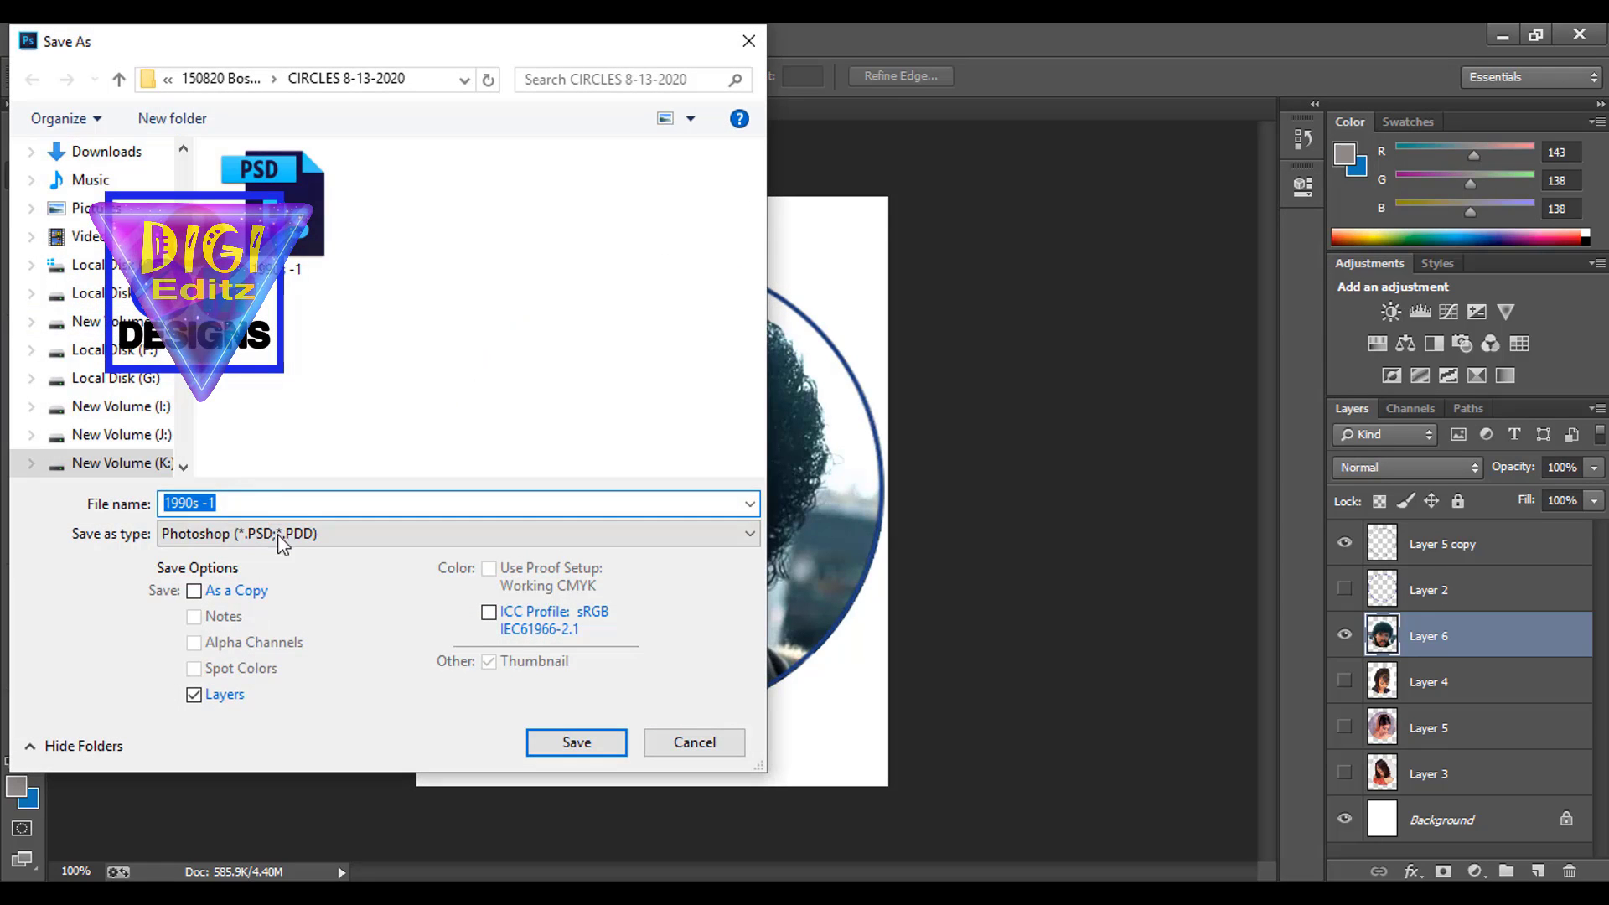
pyautogui.click(279, 535)
pyautogui.click(334, 332)
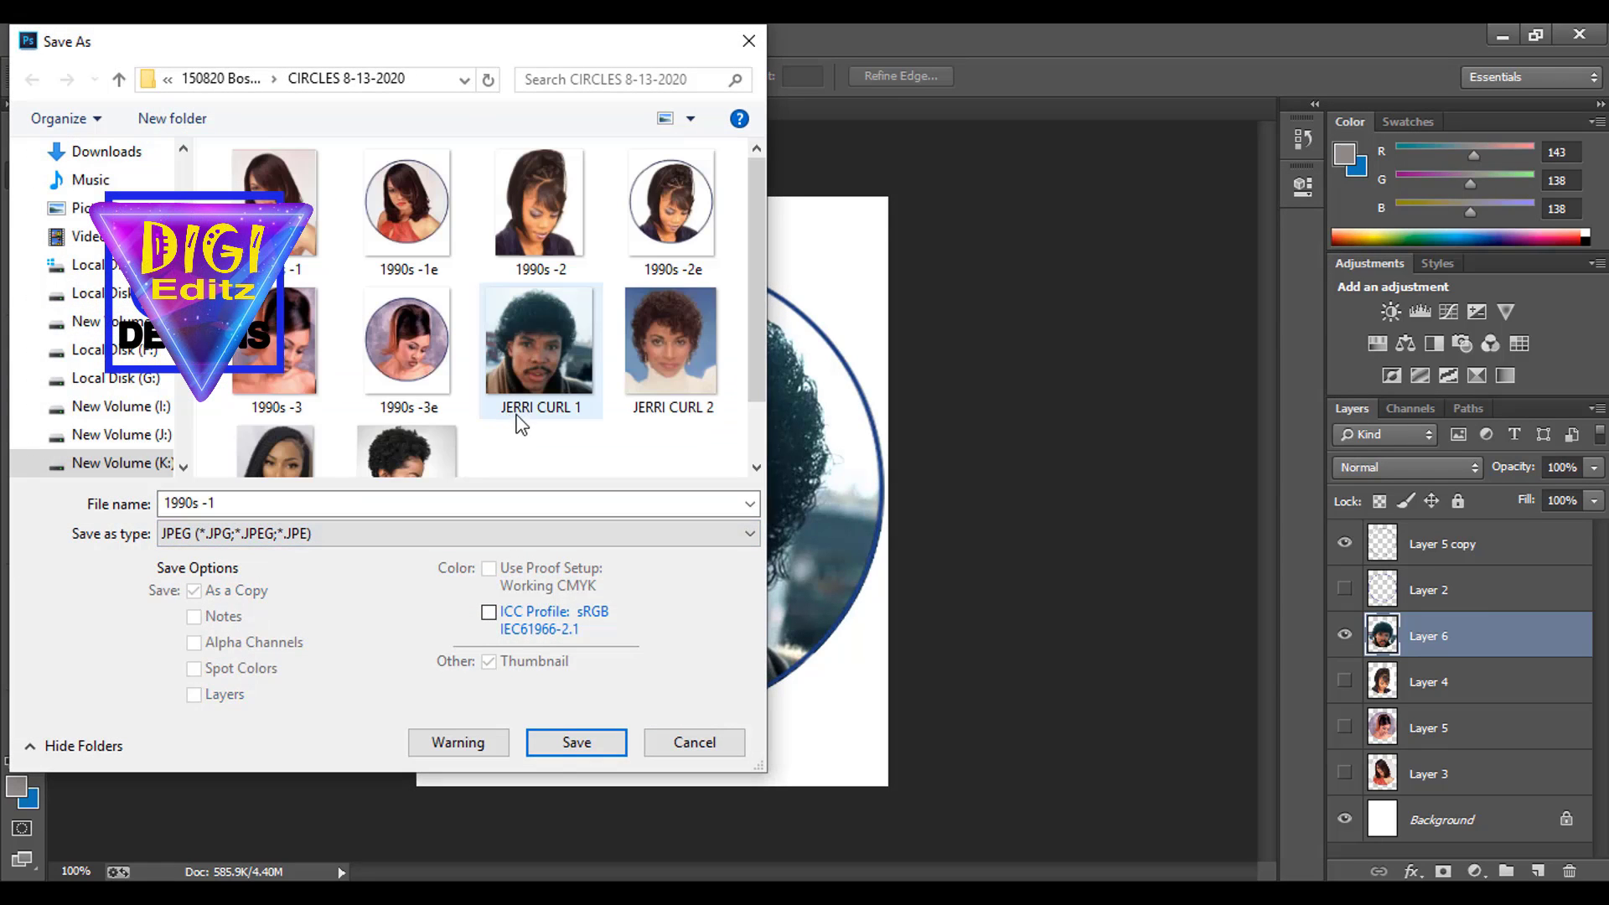
pyautogui.click(513, 411)
pyautogui.click(395, 502)
pyautogui.click(395, 502)
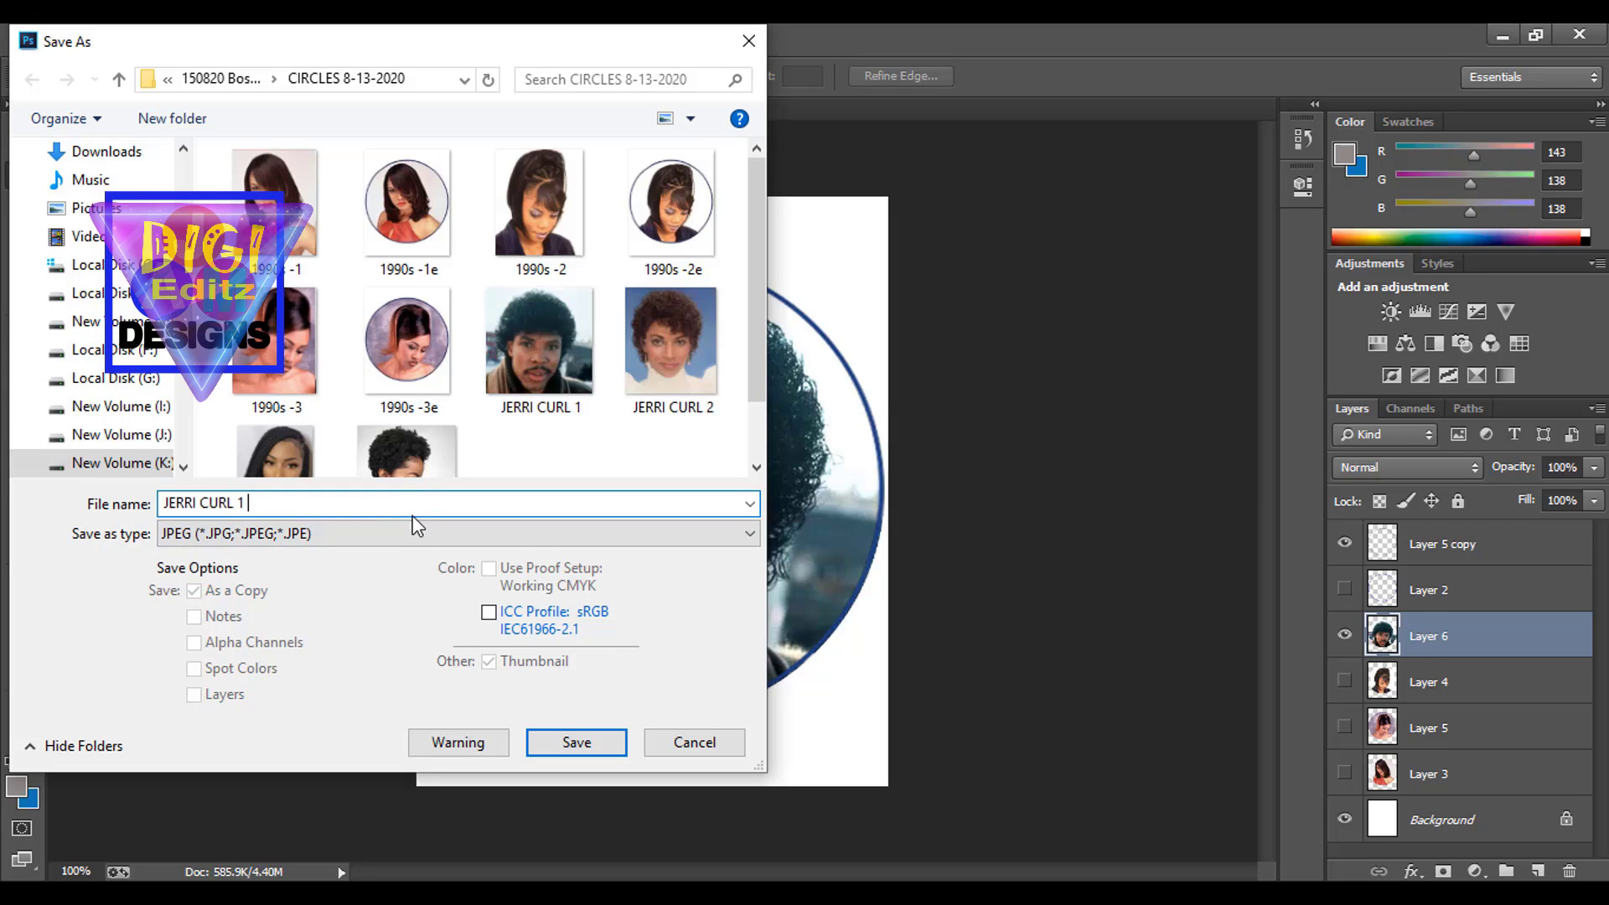
pyautogui.write('e')
pyautogui.click(595, 753)
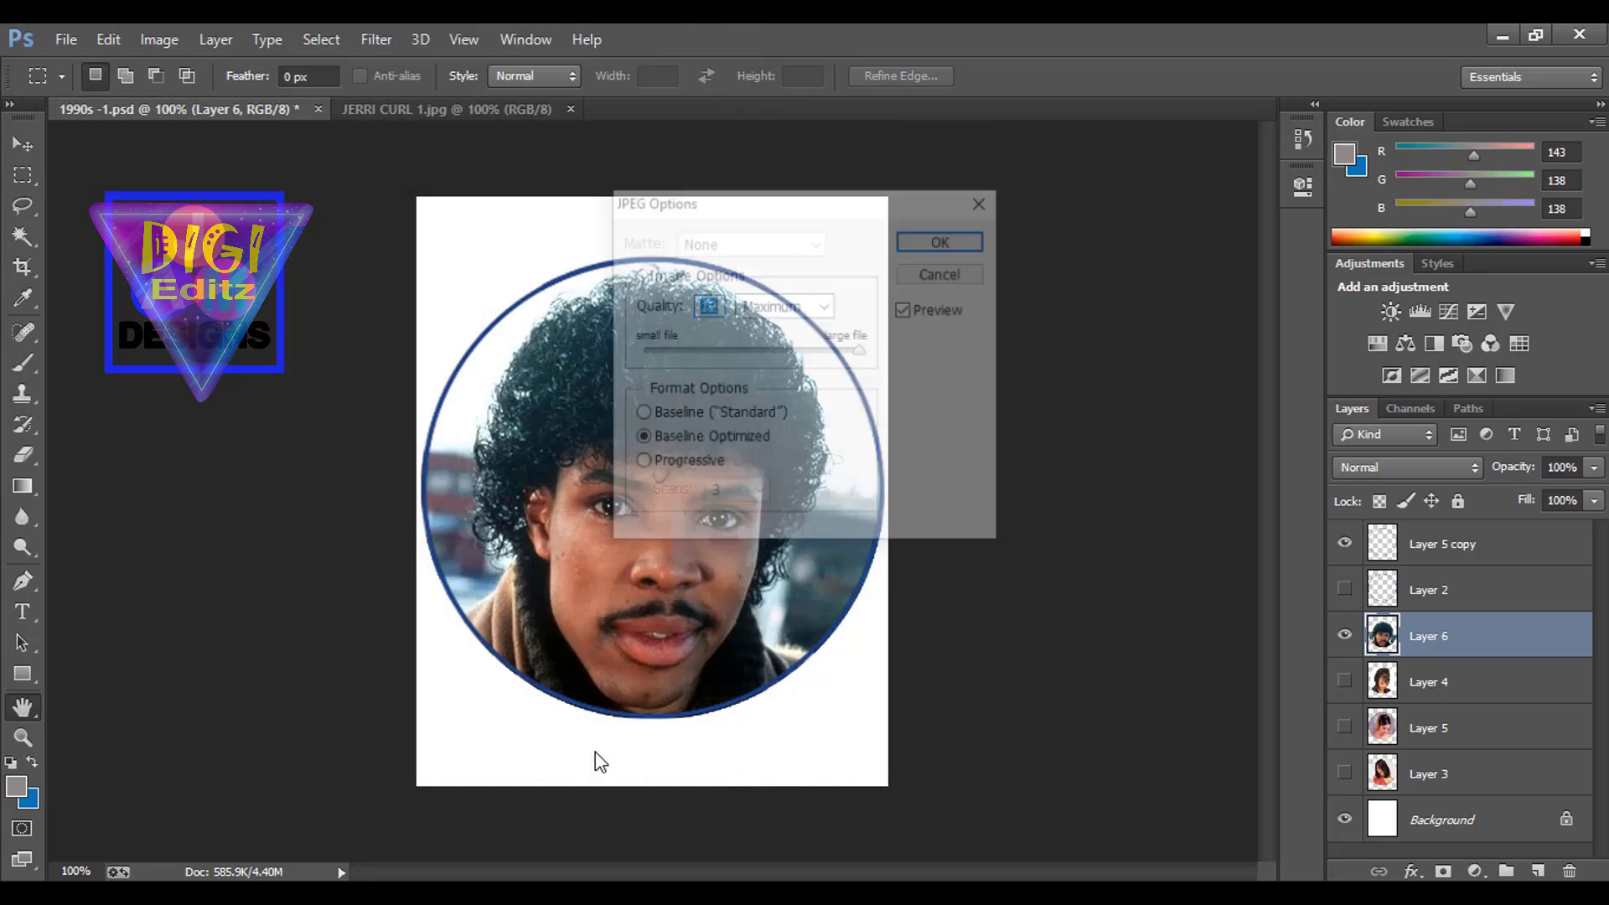
pyautogui.click(929, 243)
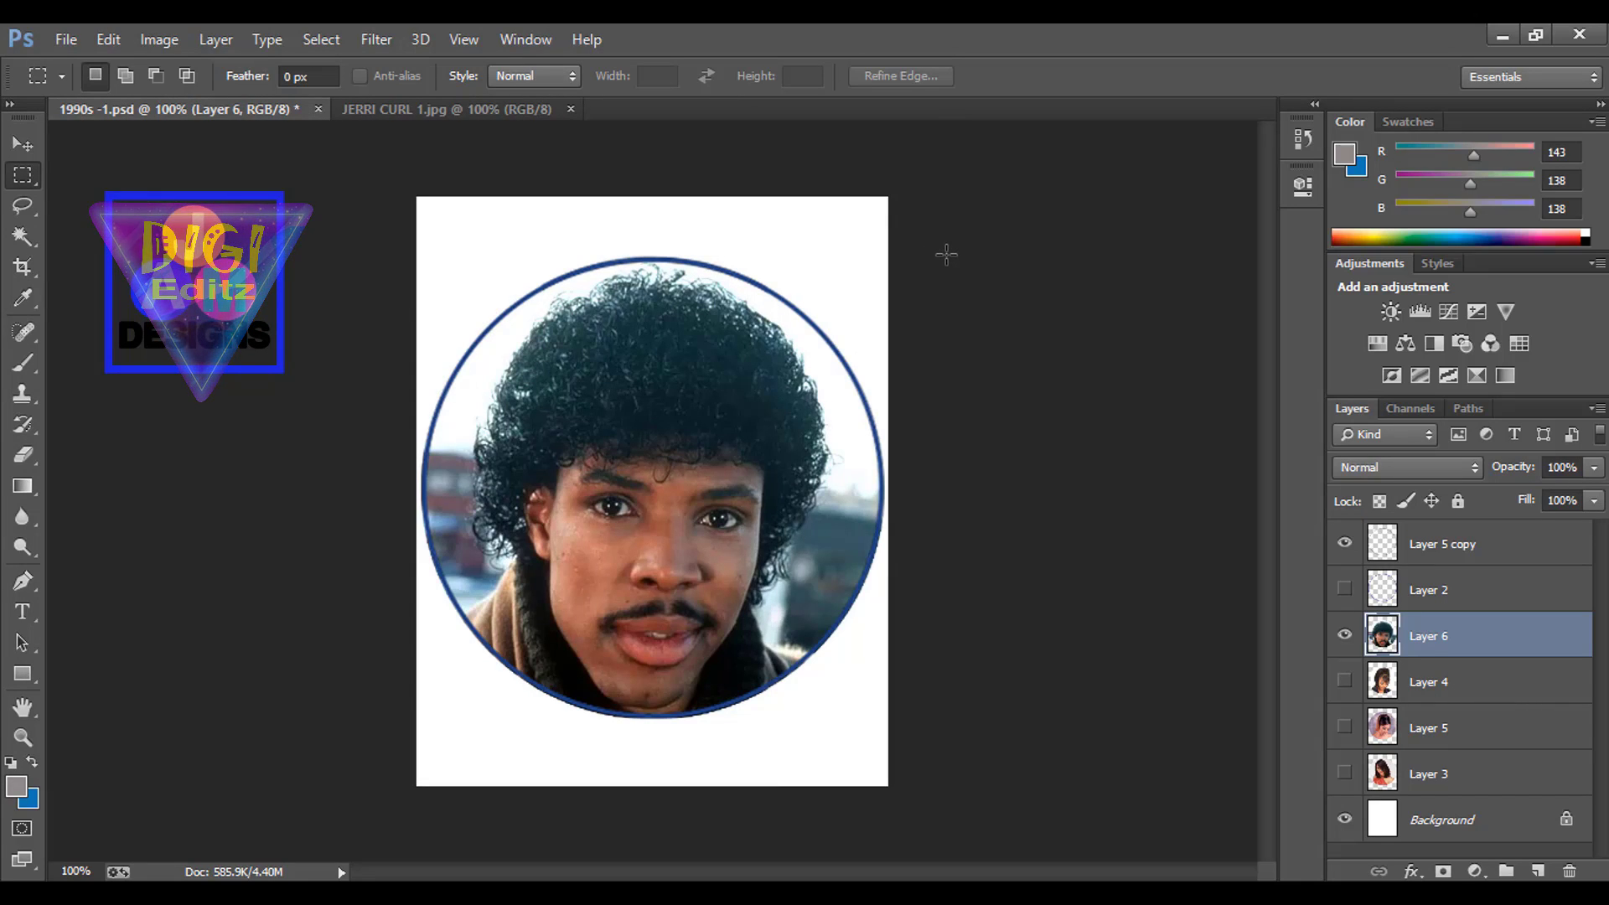
# - Hide Layer 6 in the template and close the JERRI CURL 1.jpg source photo
pyautogui.click(1344, 636)
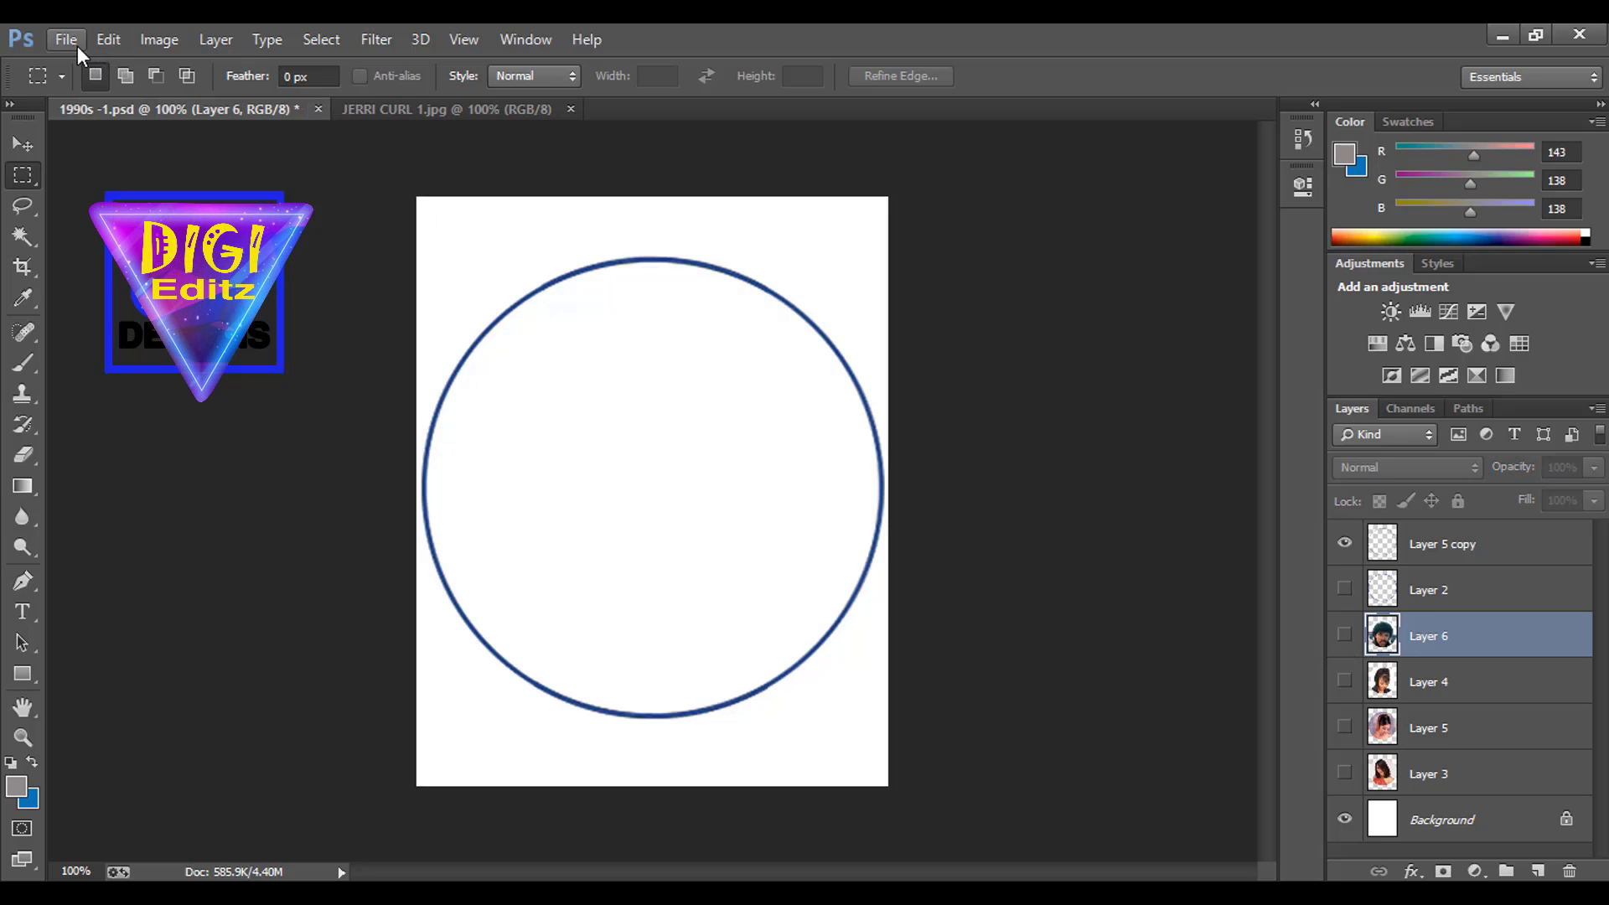
pyautogui.click(450, 109)
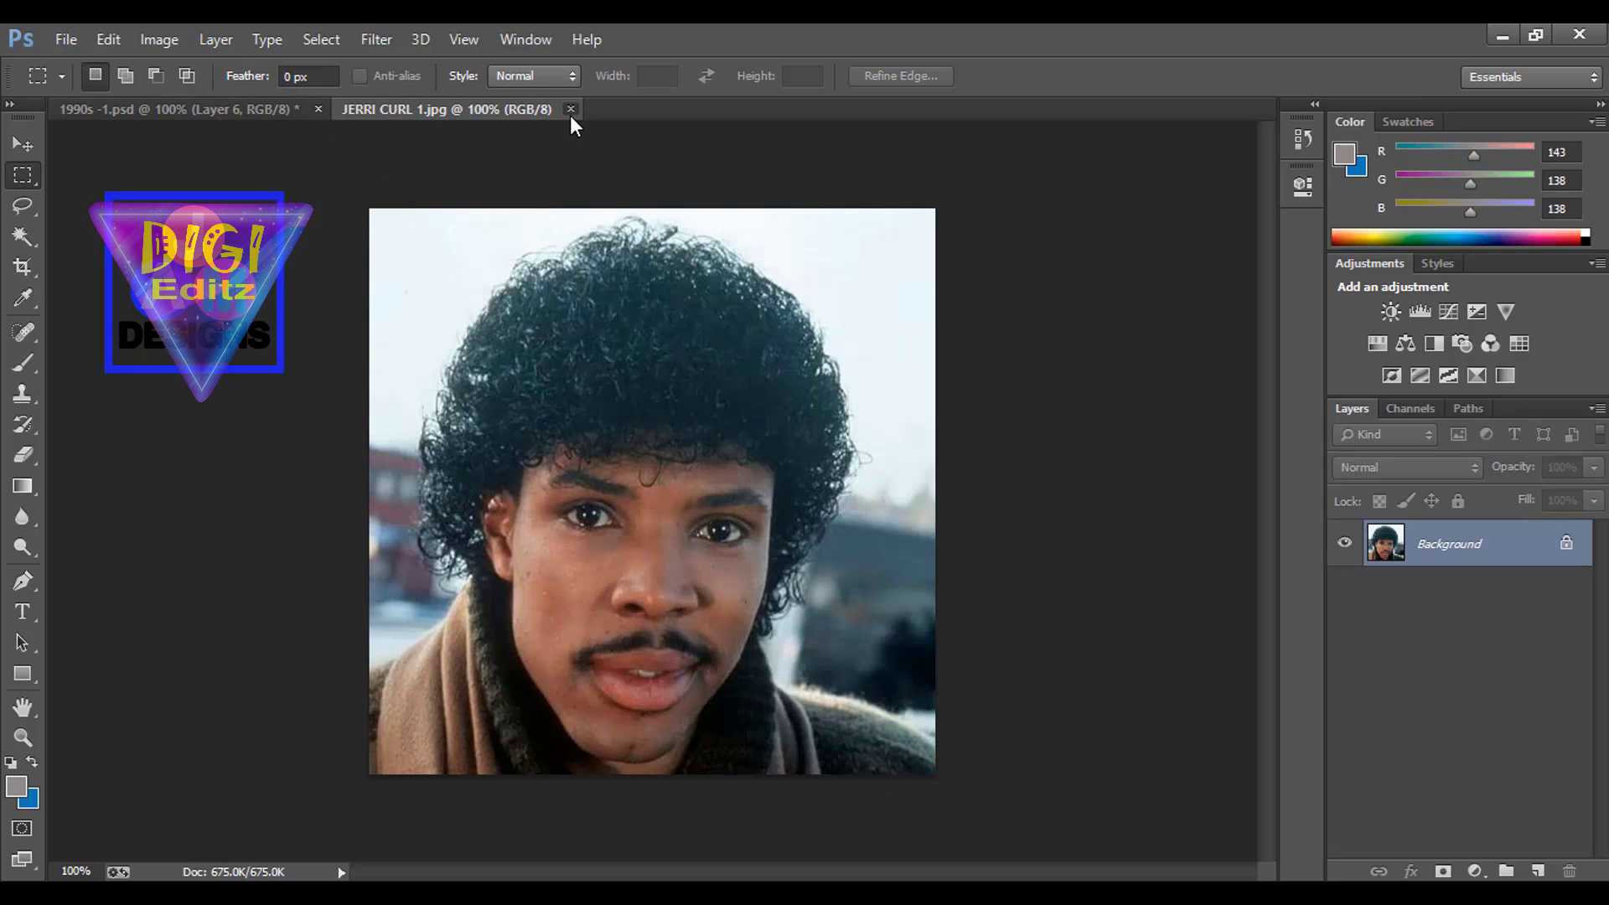
pyautogui.click(570, 109)
# - Open the JERRI CURL 2 photo from the CIRCLES 8-13-2020 folder
pyautogui.click(65, 38)
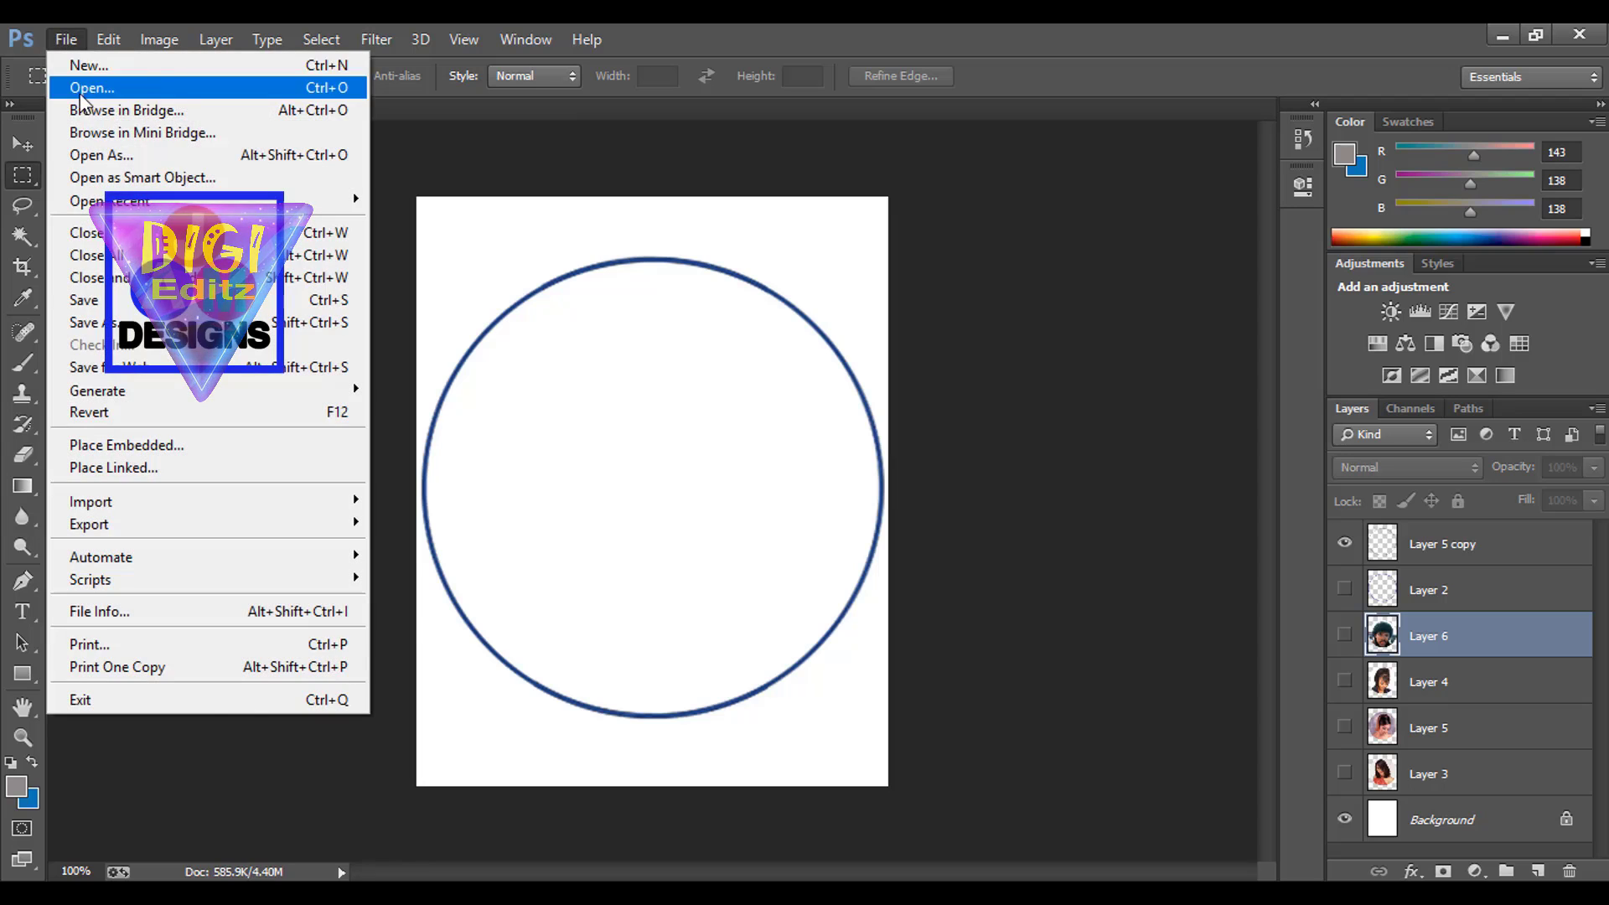
pyautogui.click(84, 88)
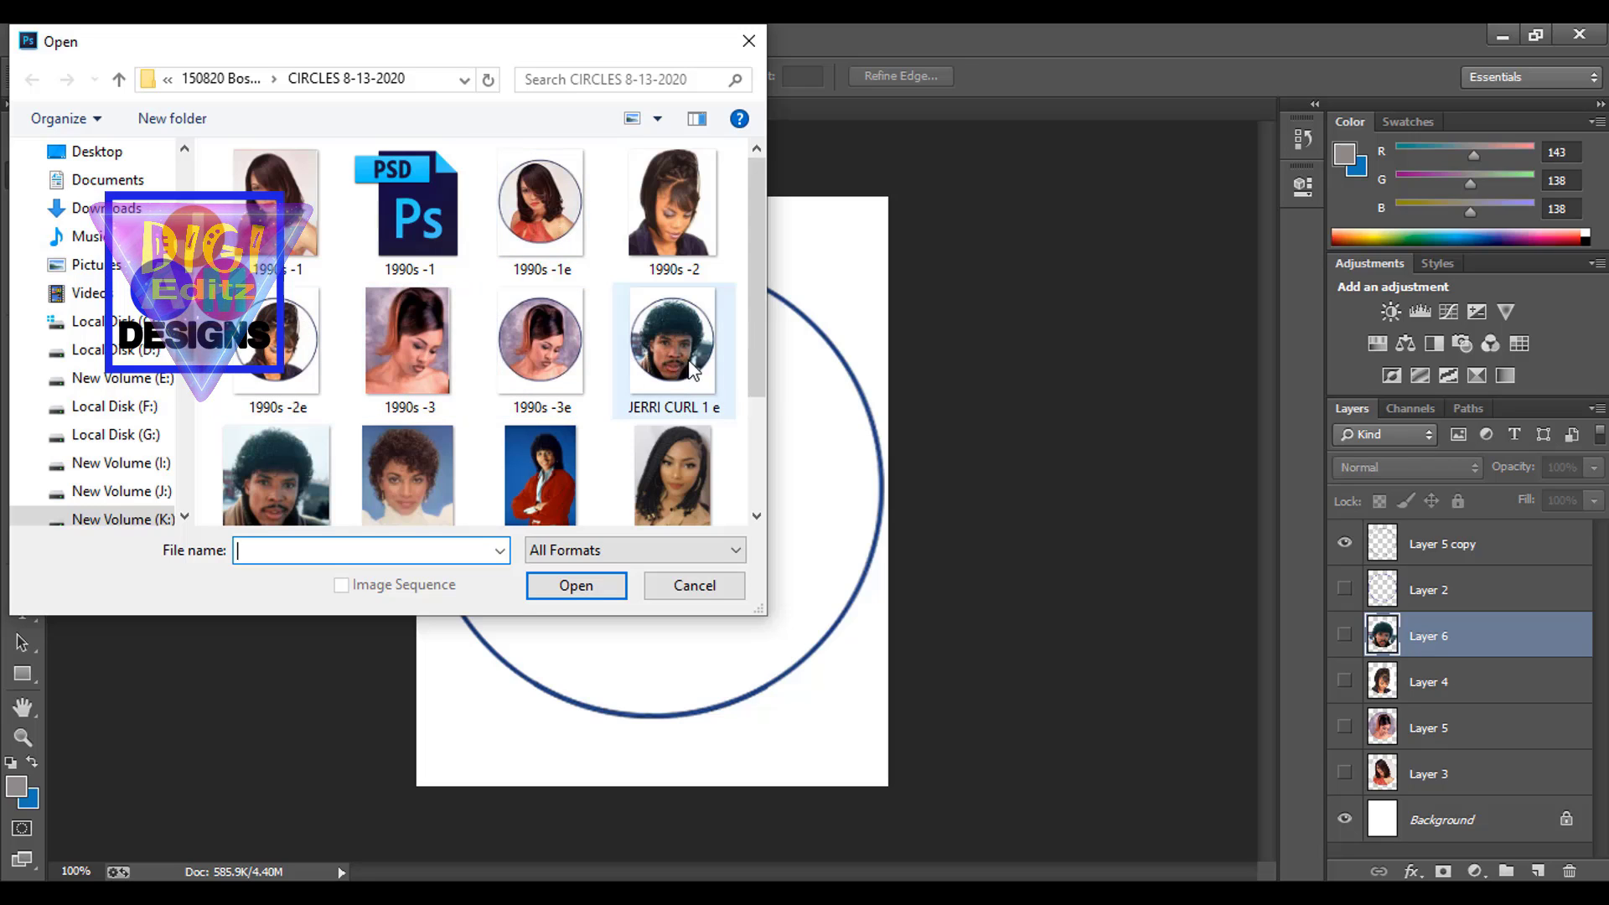
pyautogui.click(455, 493)
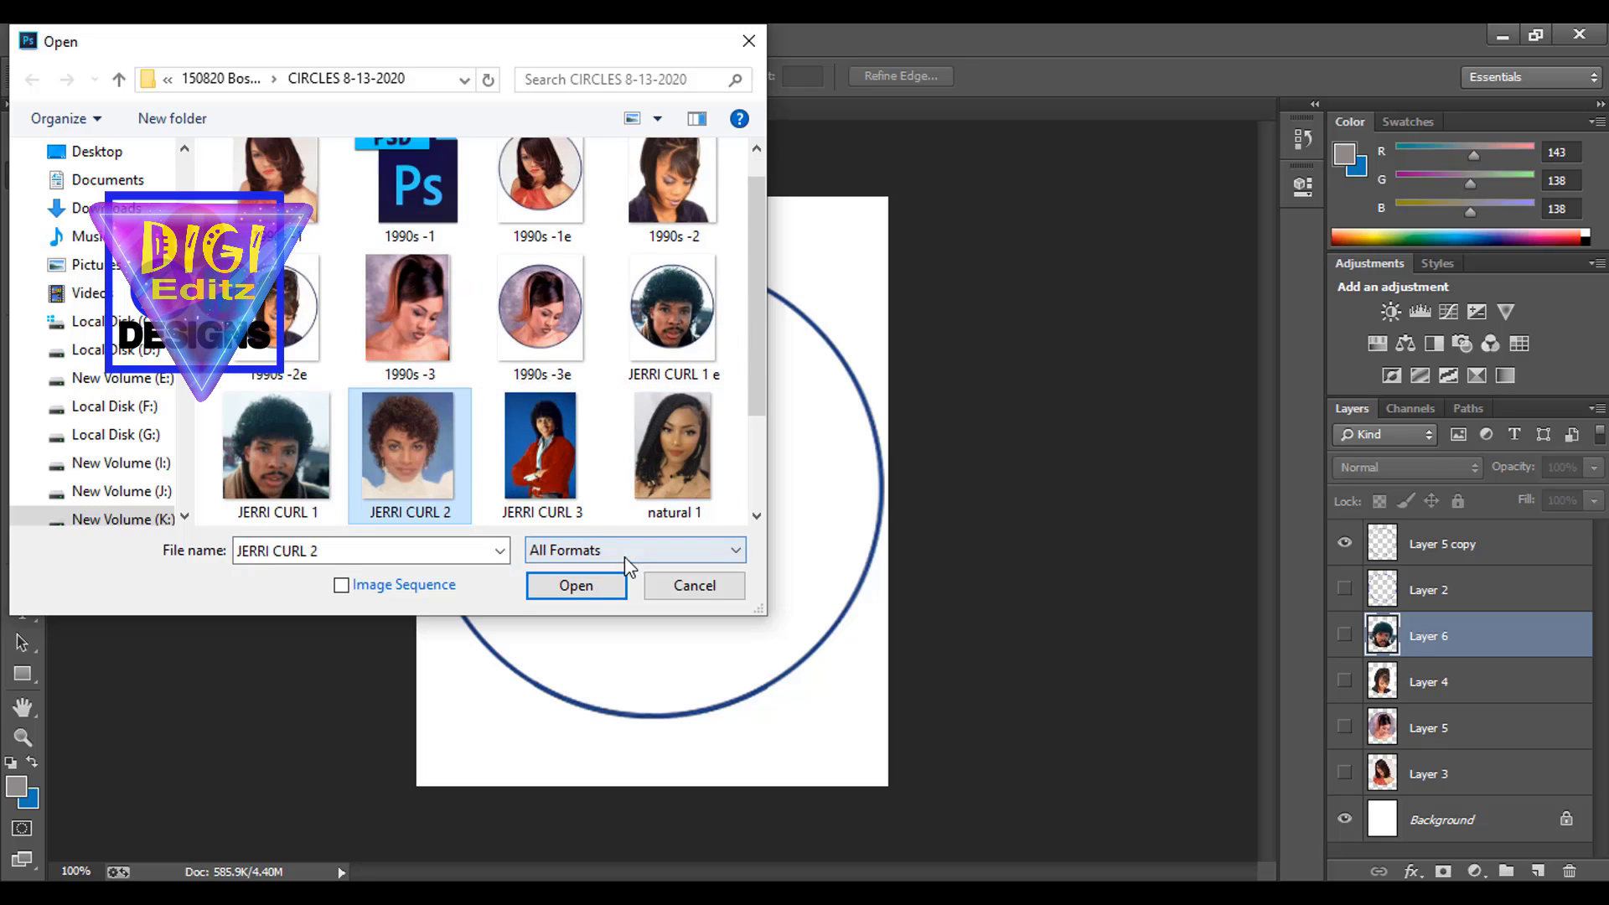
pyautogui.click(579, 582)
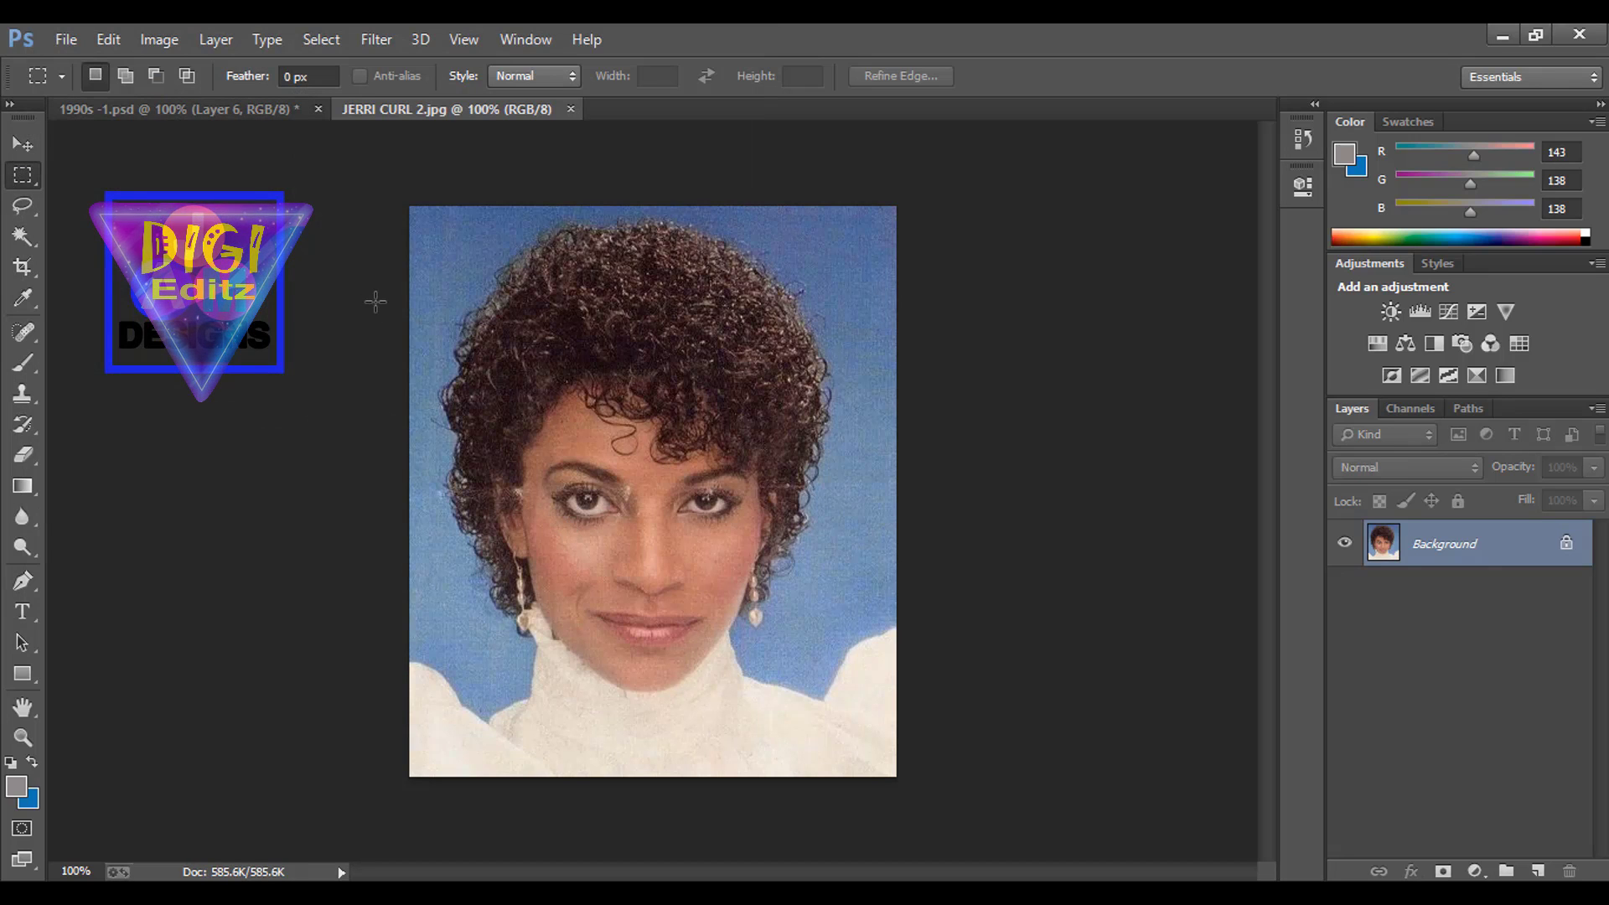
# - Adjust the JERRI CURL 2 photo with Levels, setting the midtone input to 0.85 and the white input to 236
pyautogui.hotkey('ctrl', 'l')
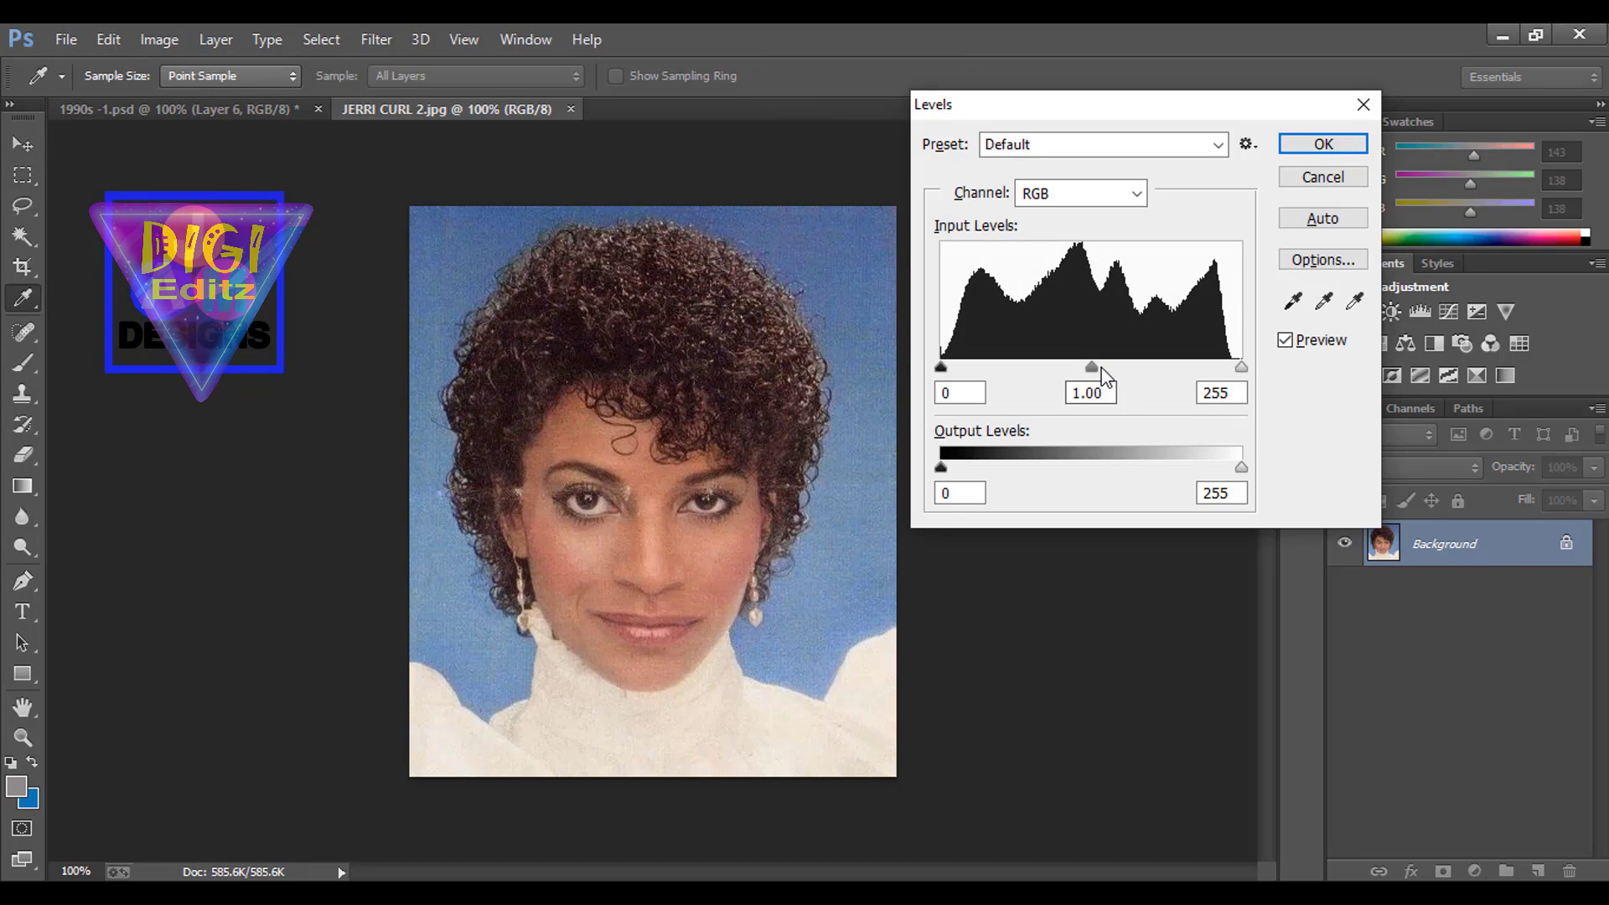
pyautogui.moveTo(1091, 367); pyautogui.dragTo(1108, 371)
pyautogui.moveTo(1241, 369); pyautogui.dragTo(1219, 368)
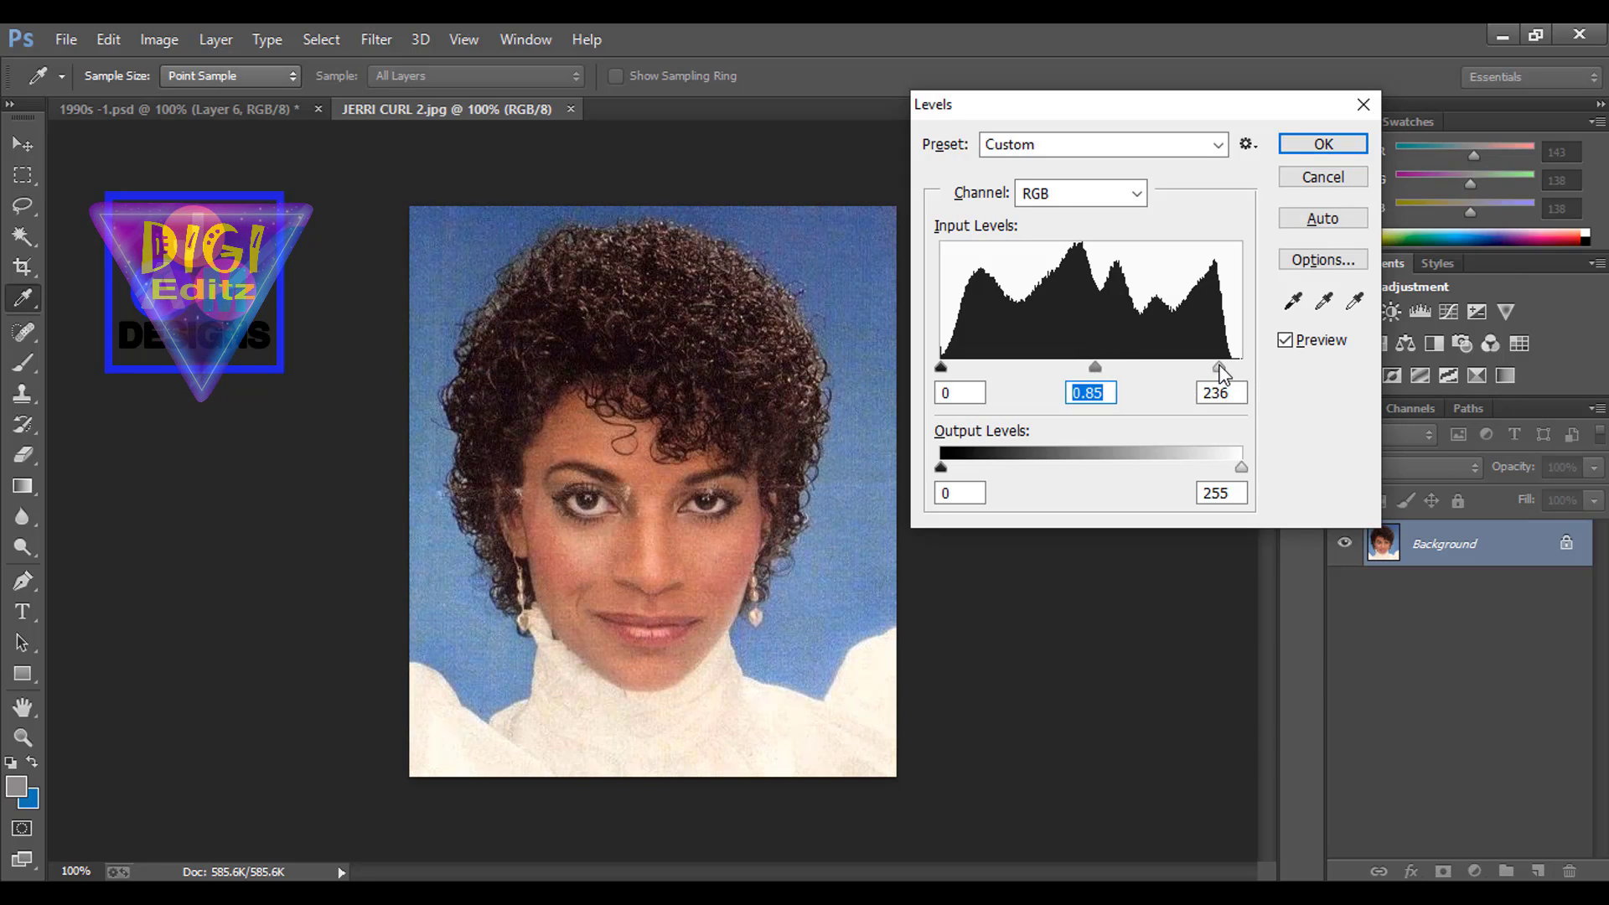
pyautogui.click(1299, 152)
# - Set the Clone Stamp to 56% opacity and 56% flow and retouch the white crease marks around the eyes and ear
pyautogui.press('m')
pyautogui.hotkey('ctrl', '+')
pyautogui.hotkey('ctrl', '+')
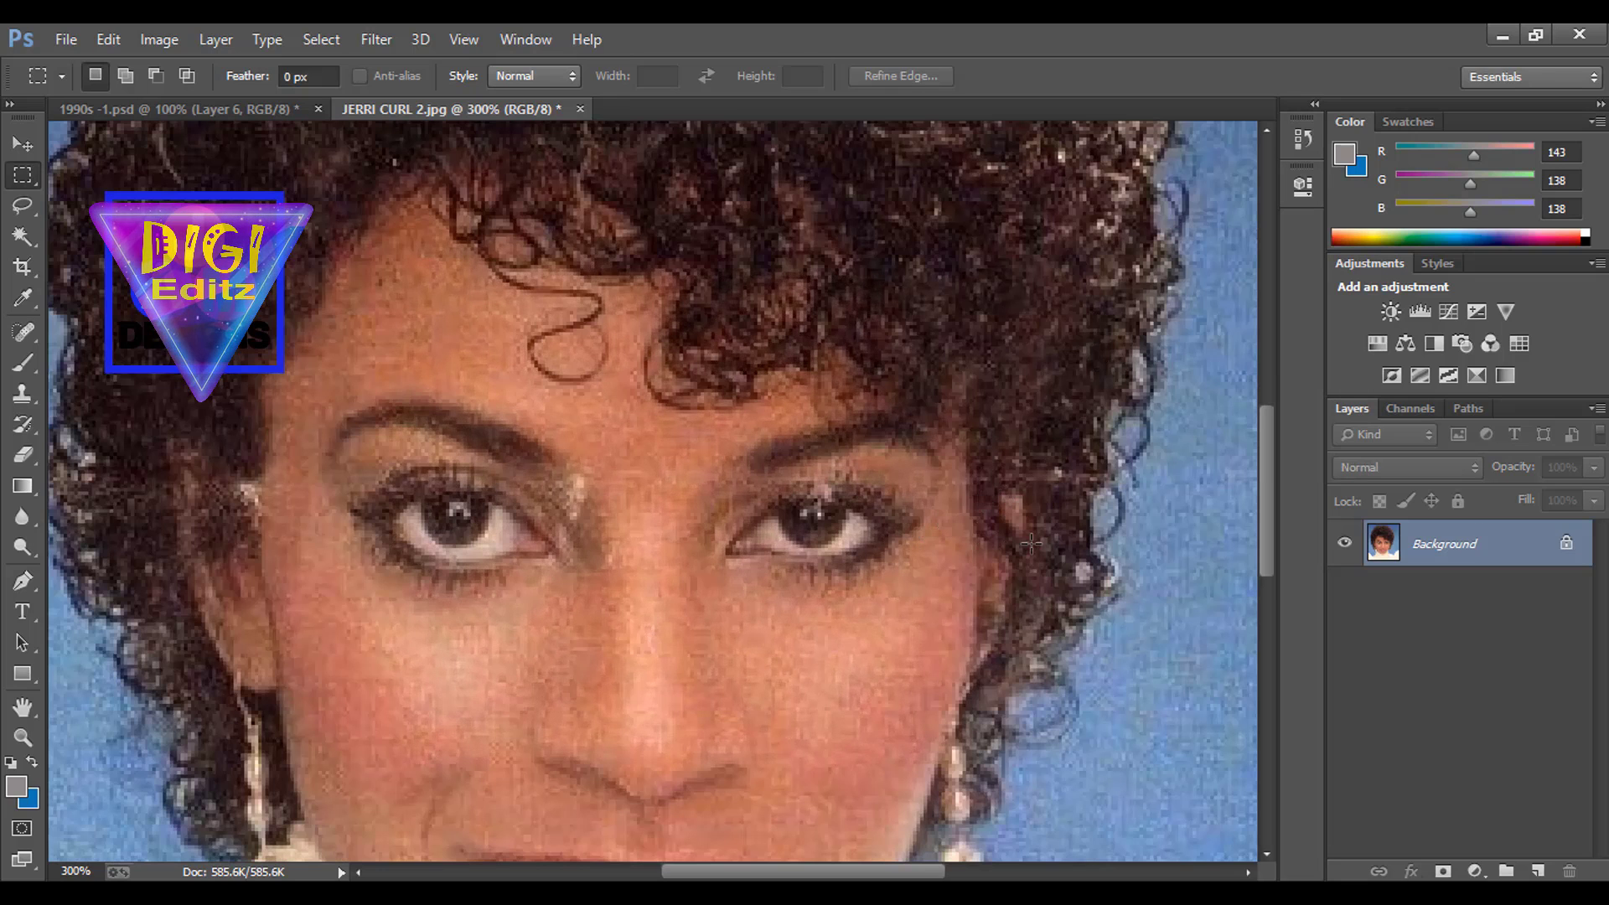
pyautogui.hotkey('ctrl', '-')
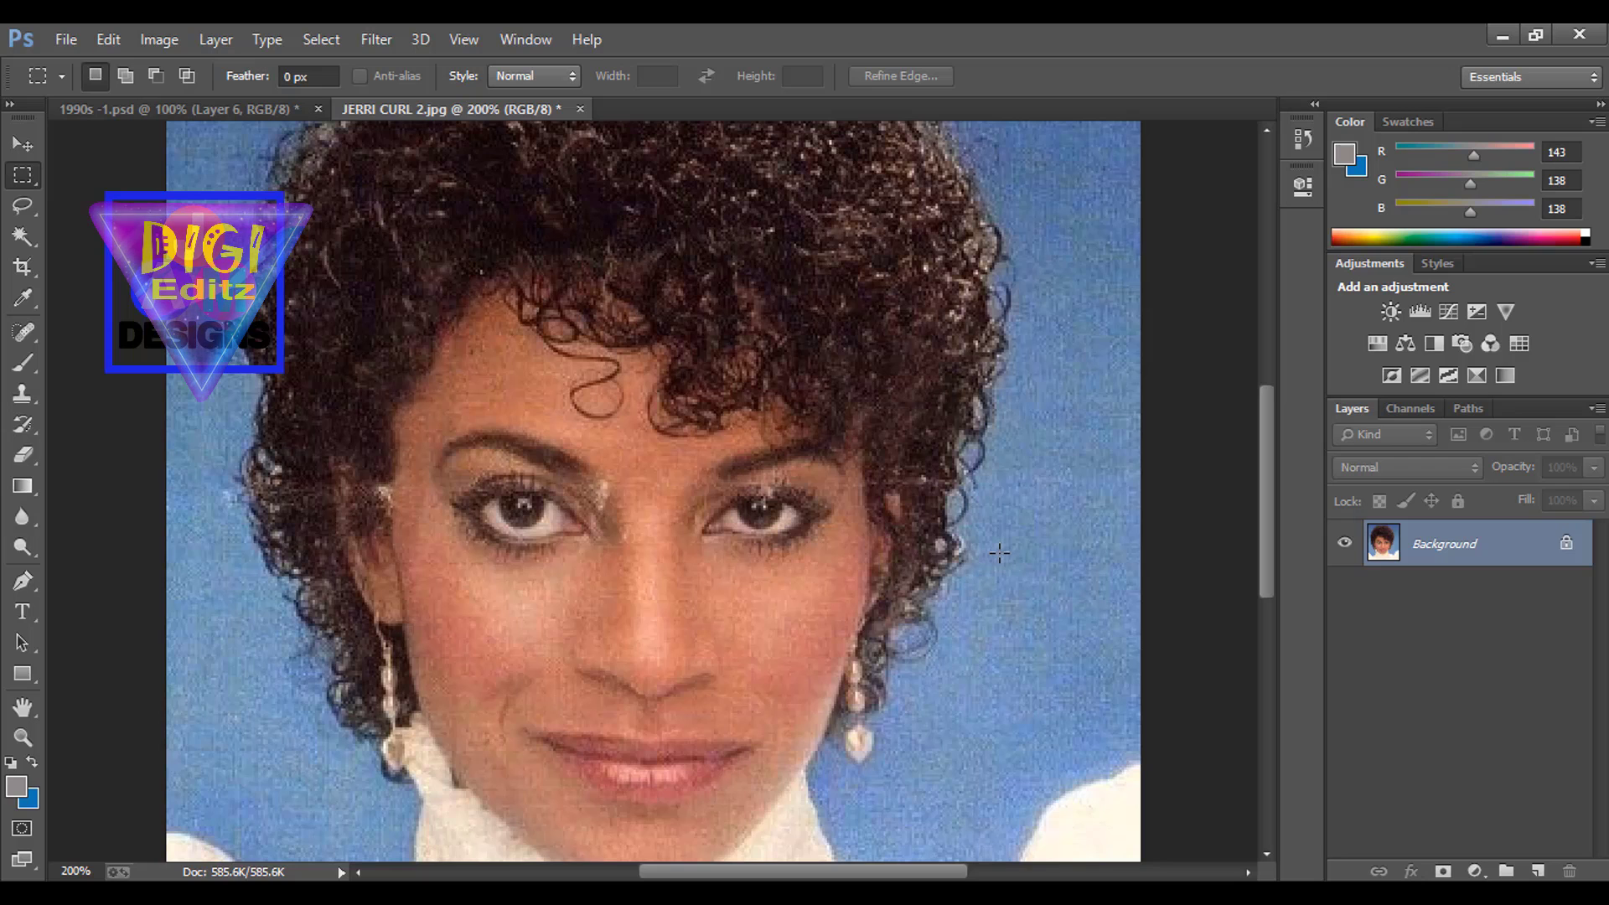
pyautogui.scroll(-5, 999, 553)
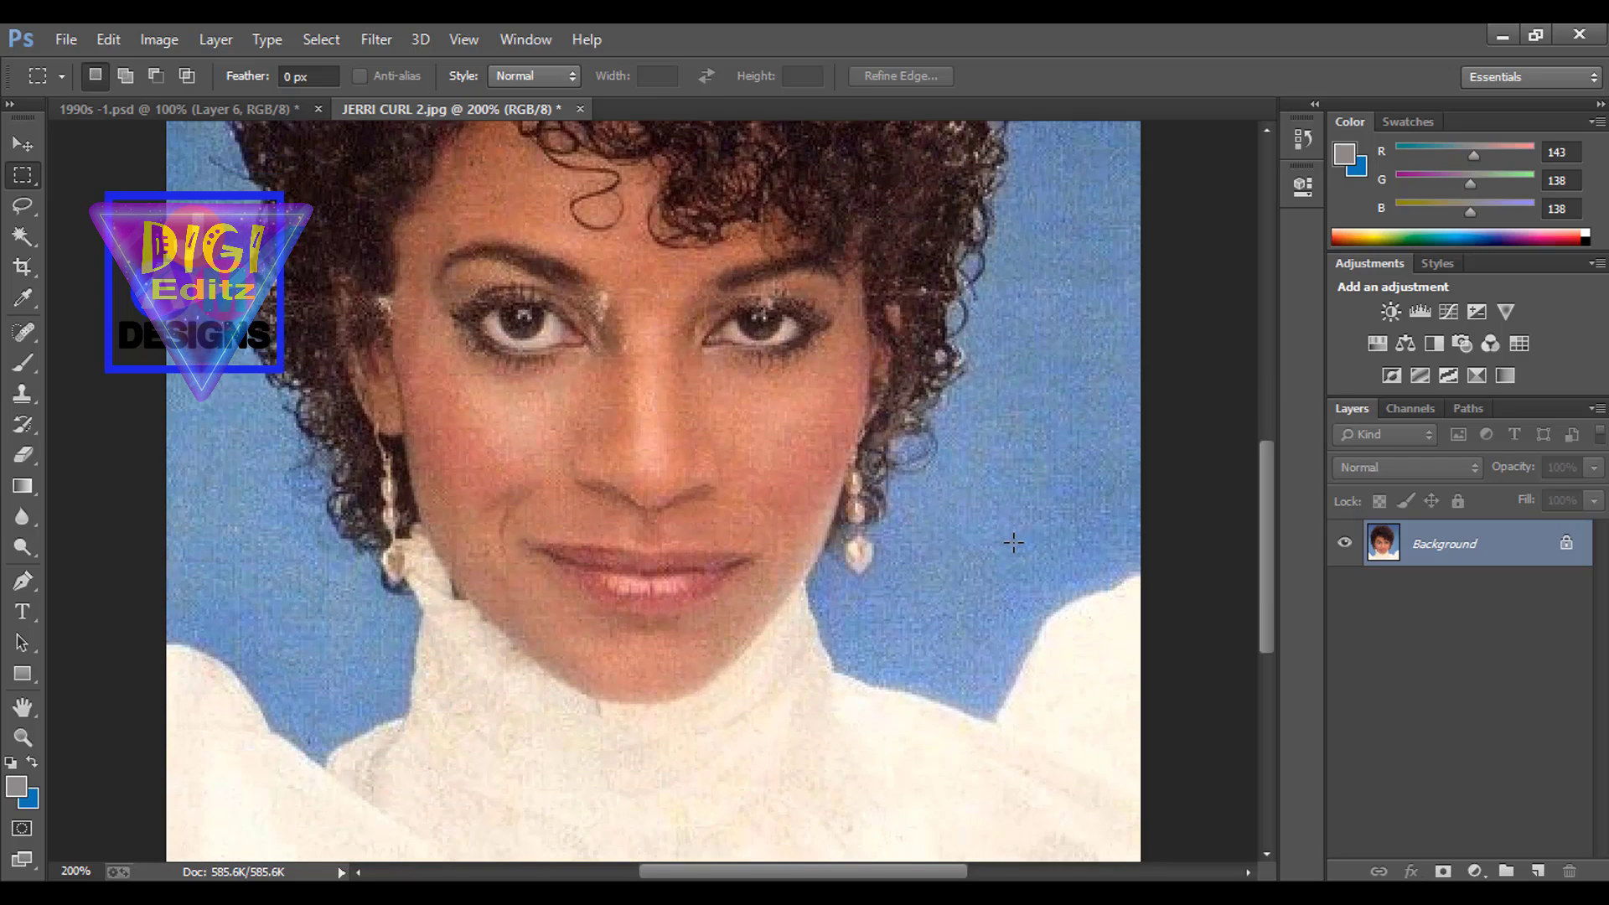
pyautogui.scroll(2, 1013, 542)
pyautogui.hotkey('ctrl', '+')
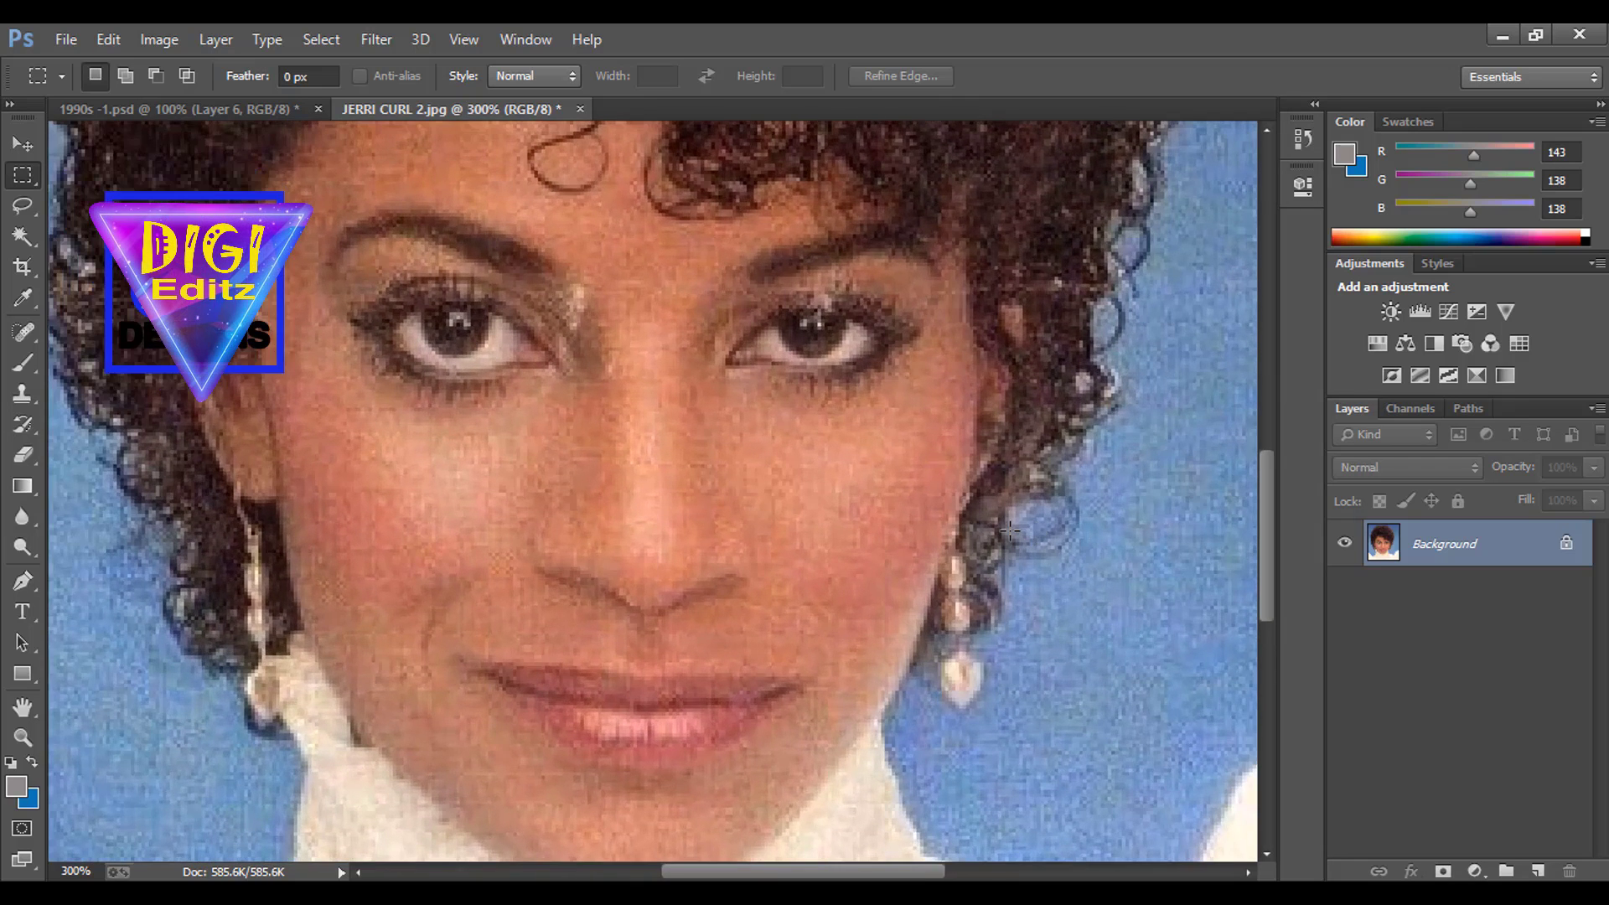
pyautogui.moveTo(605, 554); pyautogui.dragTo(807, 697)
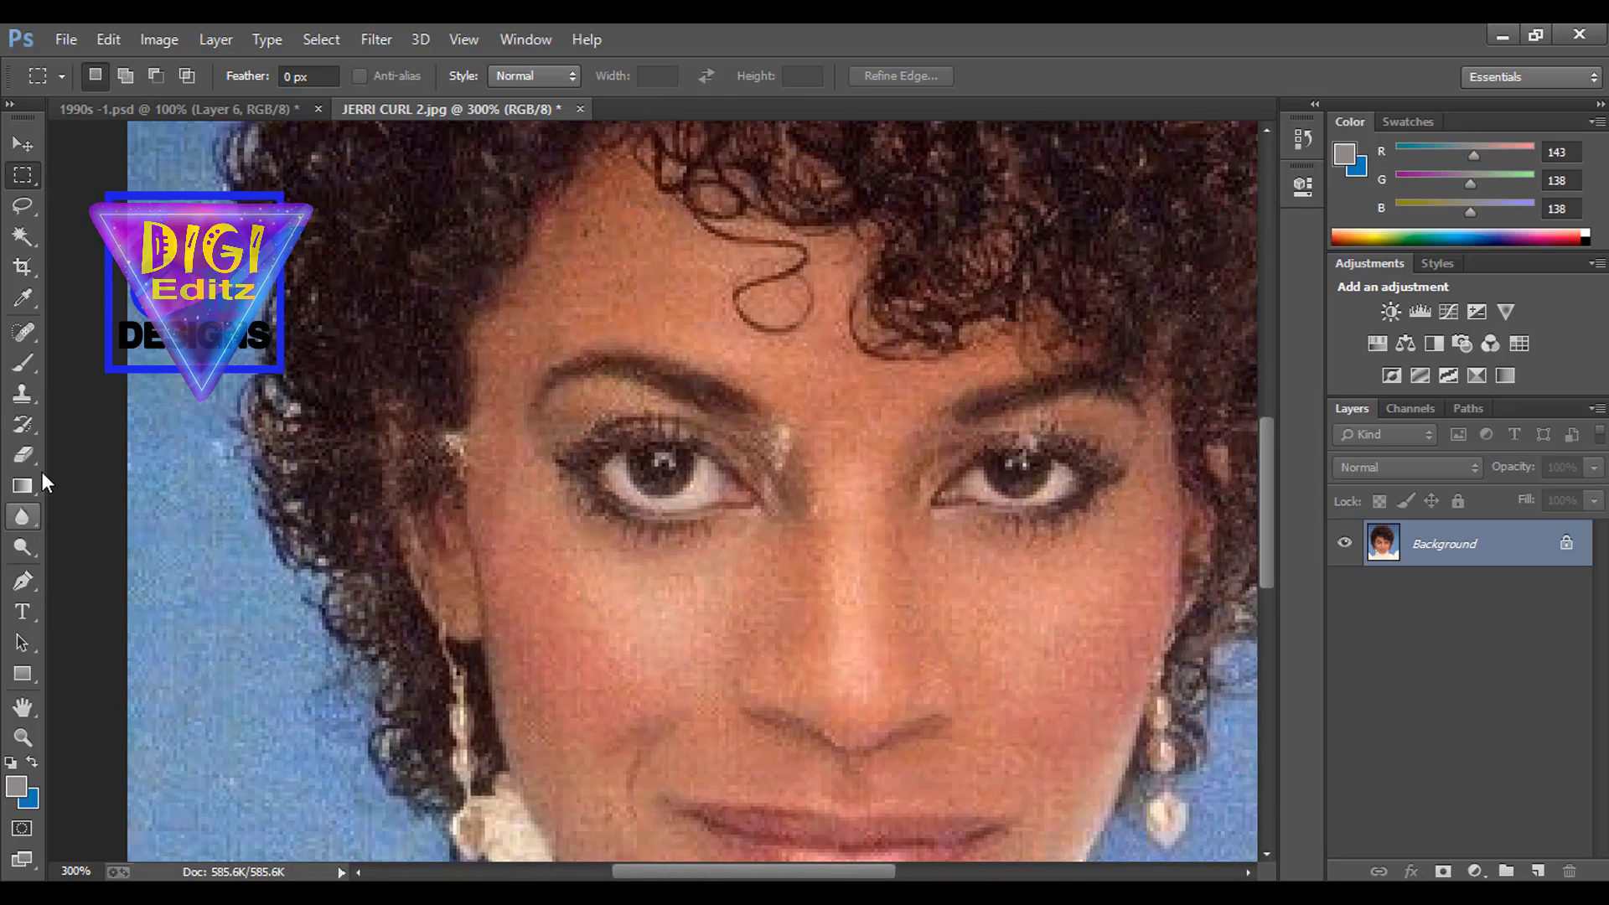
pyautogui.click(21, 400)
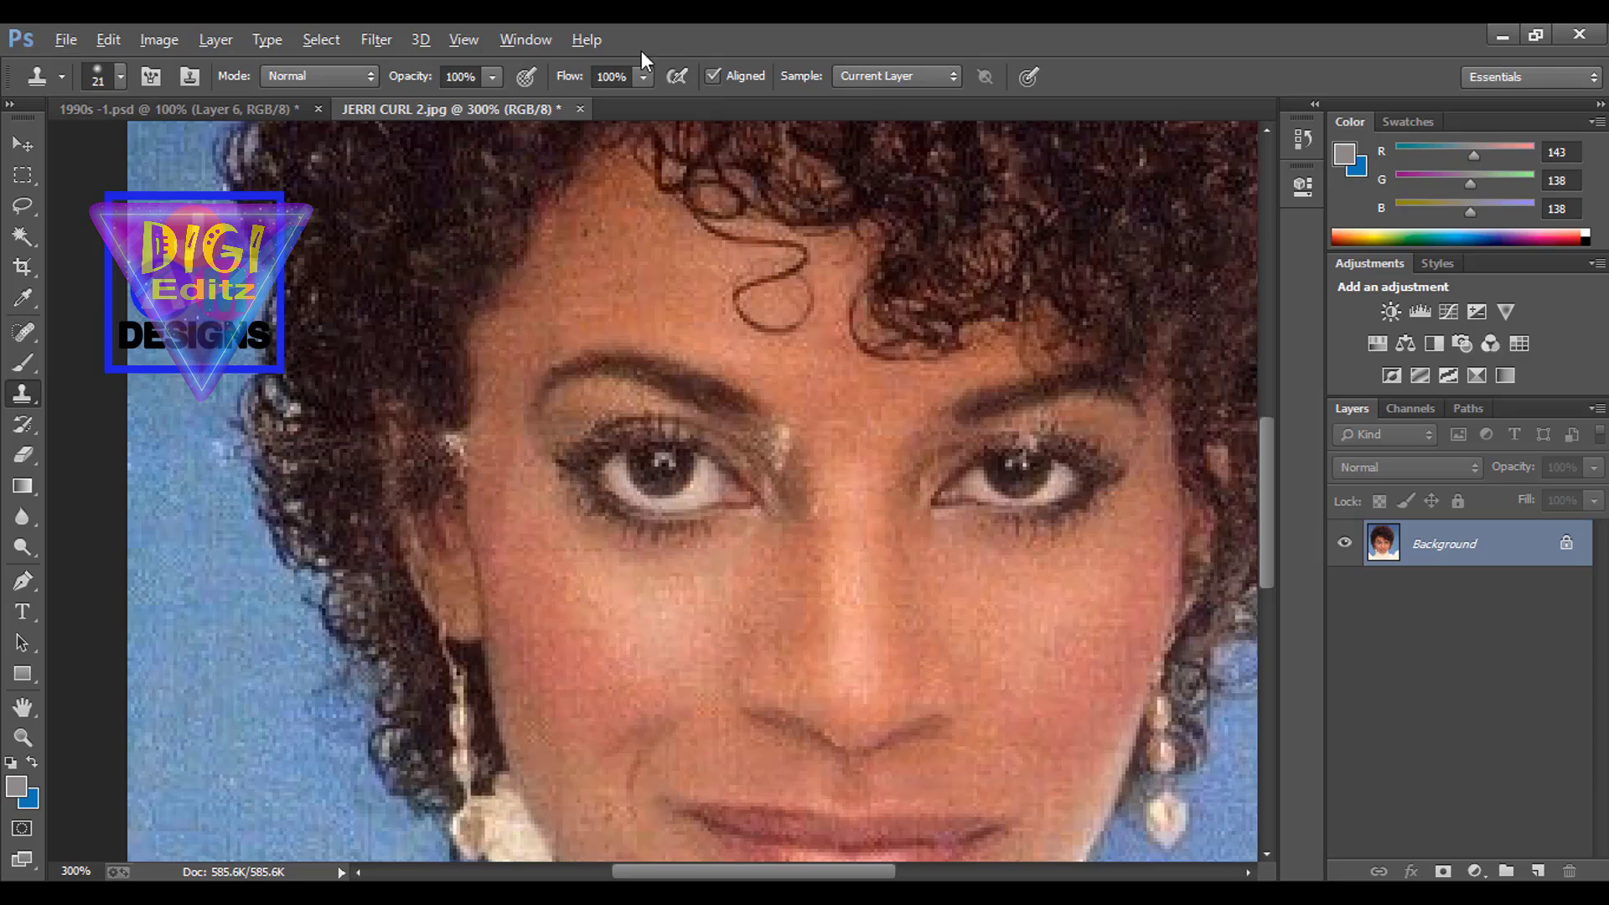
pyautogui.moveTo(590, 104); pyautogui.dragTo(585, 104)
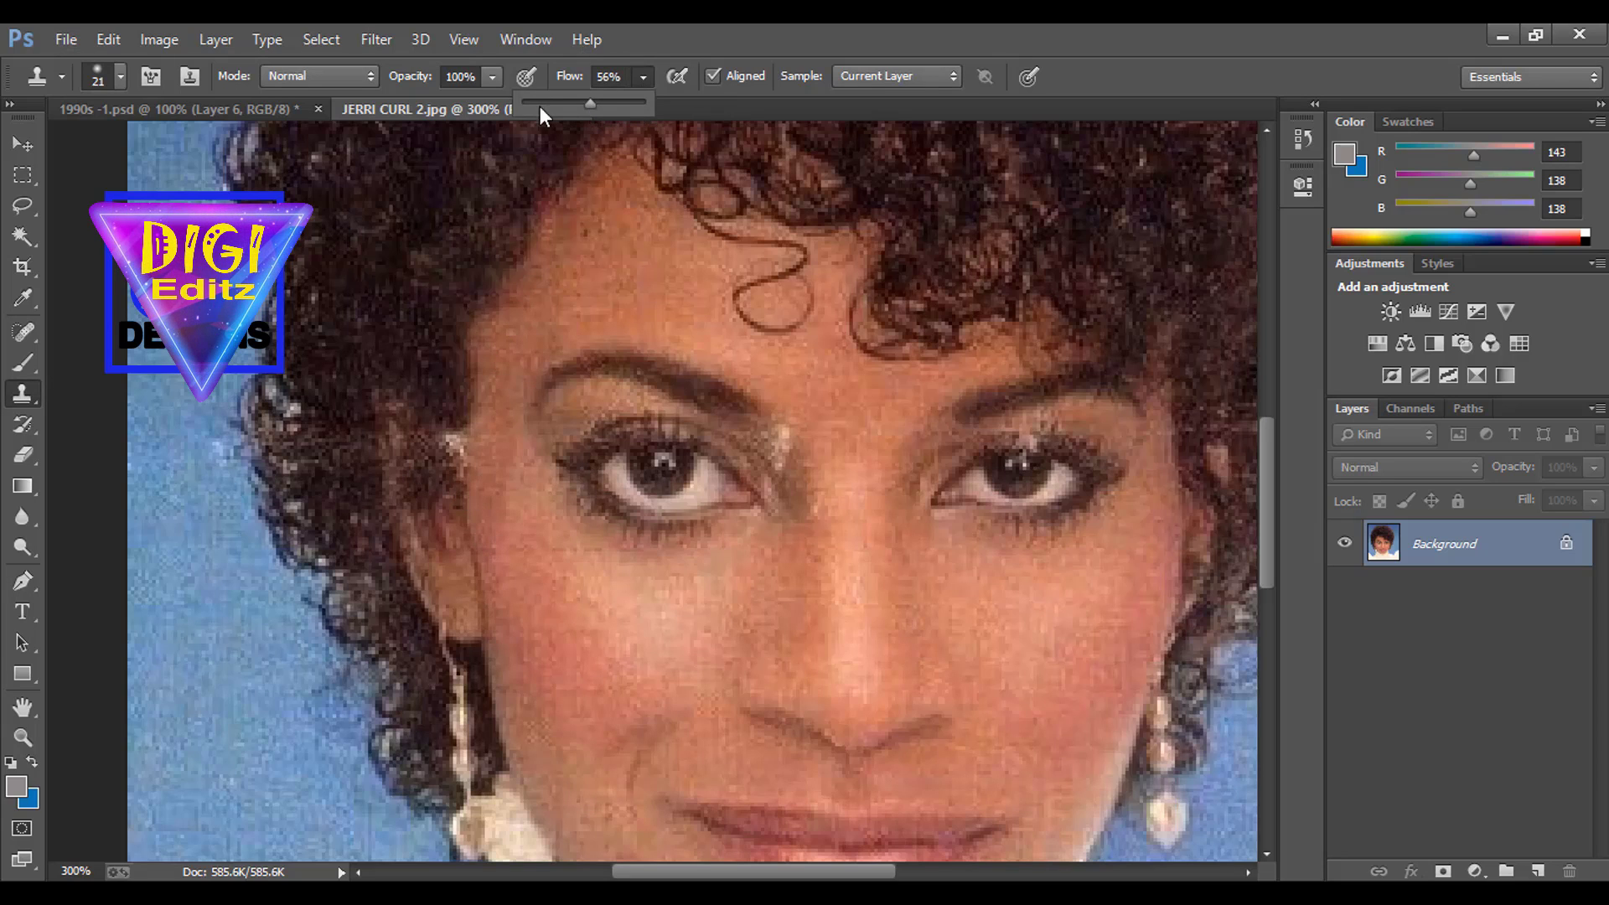
pyautogui.click(492, 77)
pyautogui.click(441, 104)
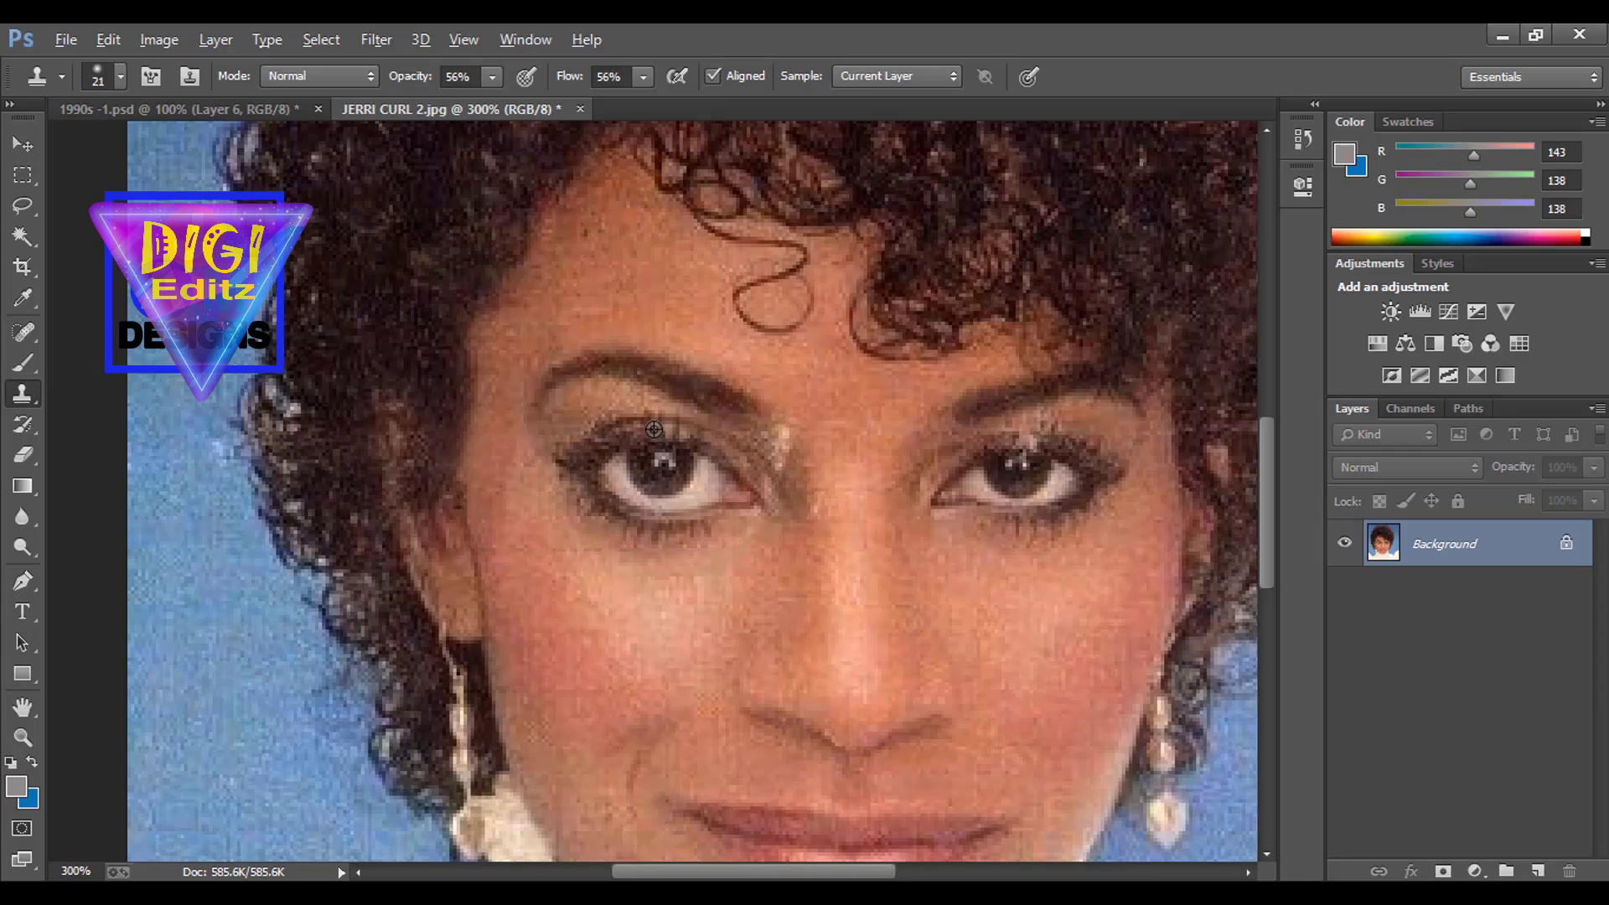
pyautogui.click(1033, 441)
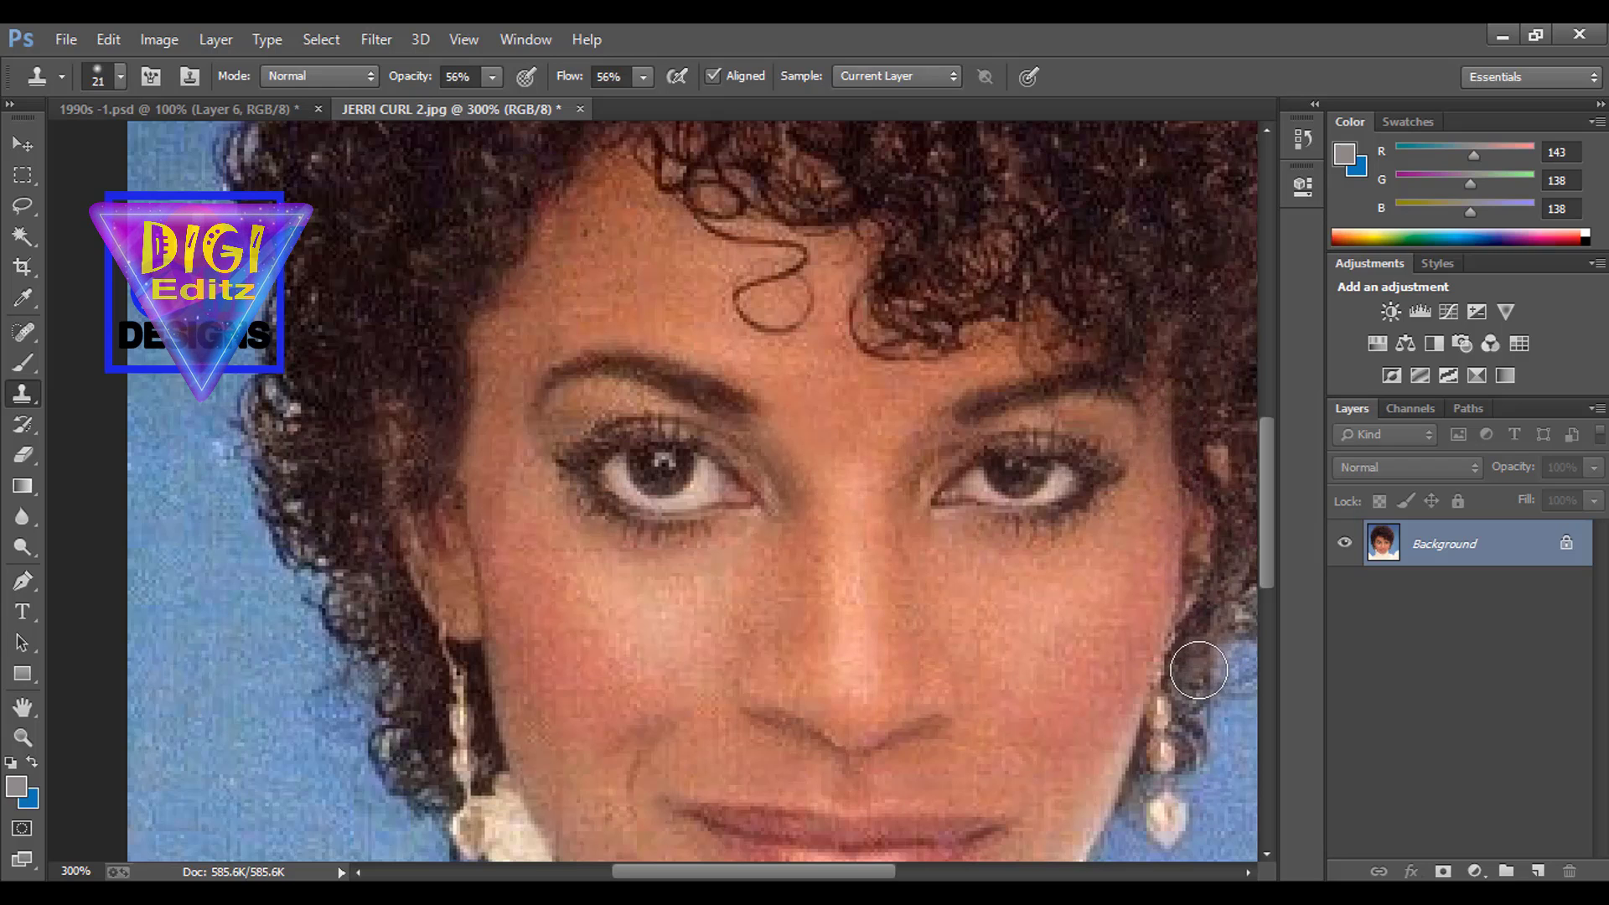
# - Copy the retouched photo into 1990s -1.psd as a layer directly above Layer 6 and move it over the circle
pyautogui.moveTo(1067, 650); pyautogui.dragTo(697, 683)
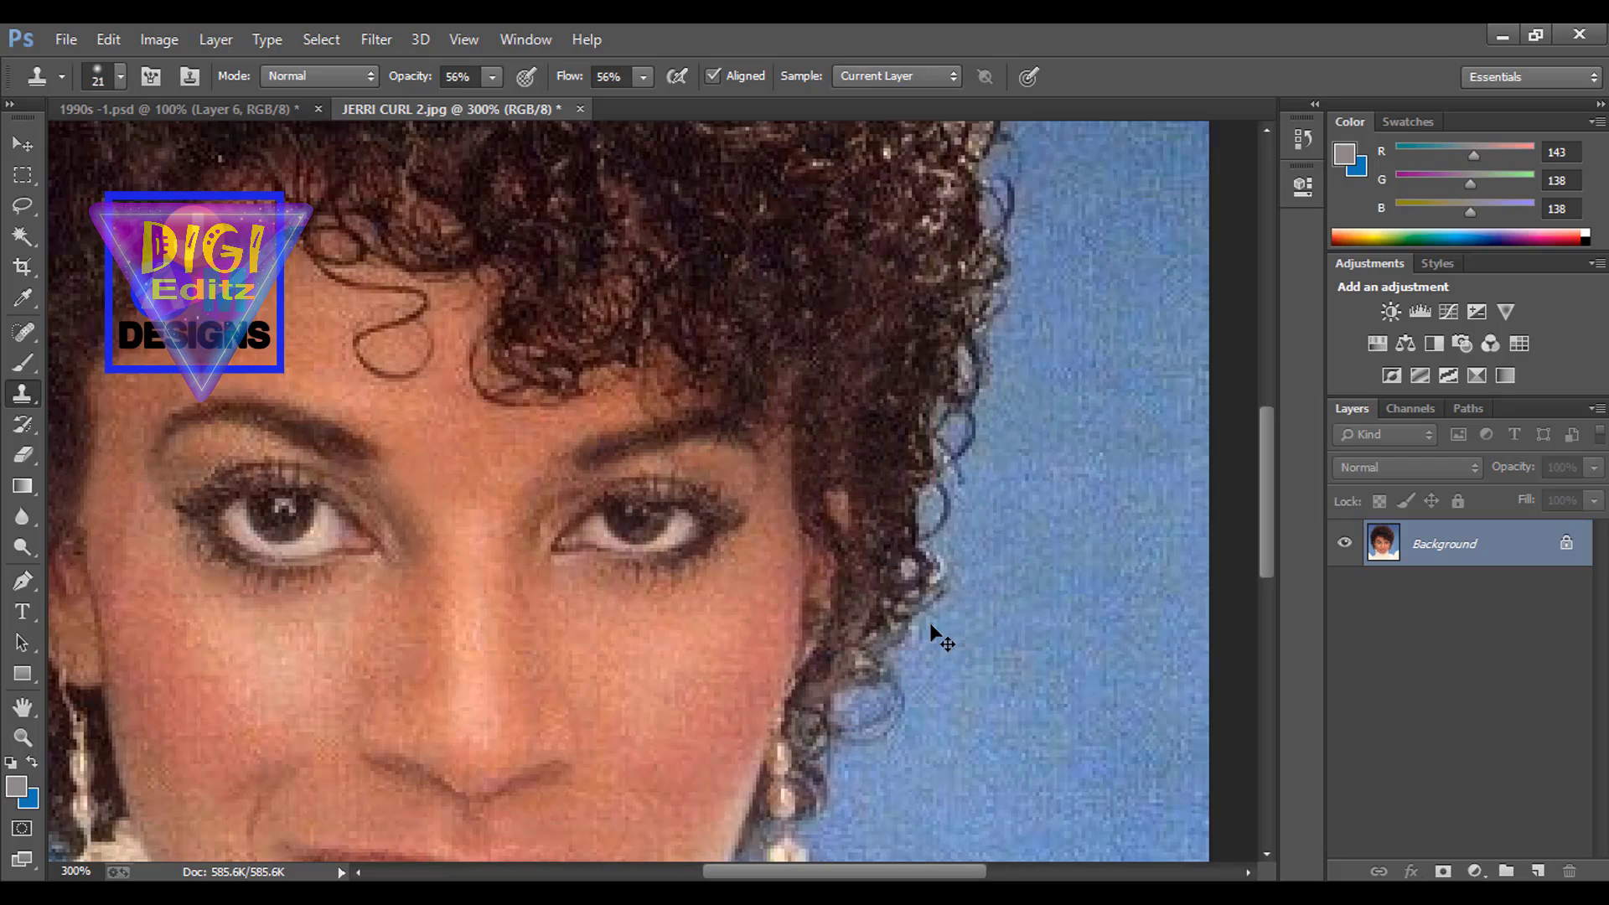
pyautogui.hotkey('ctrl', '-')
pyautogui.hotkey('ctrl', '-')
pyautogui.hotkey('ctrl', '-')
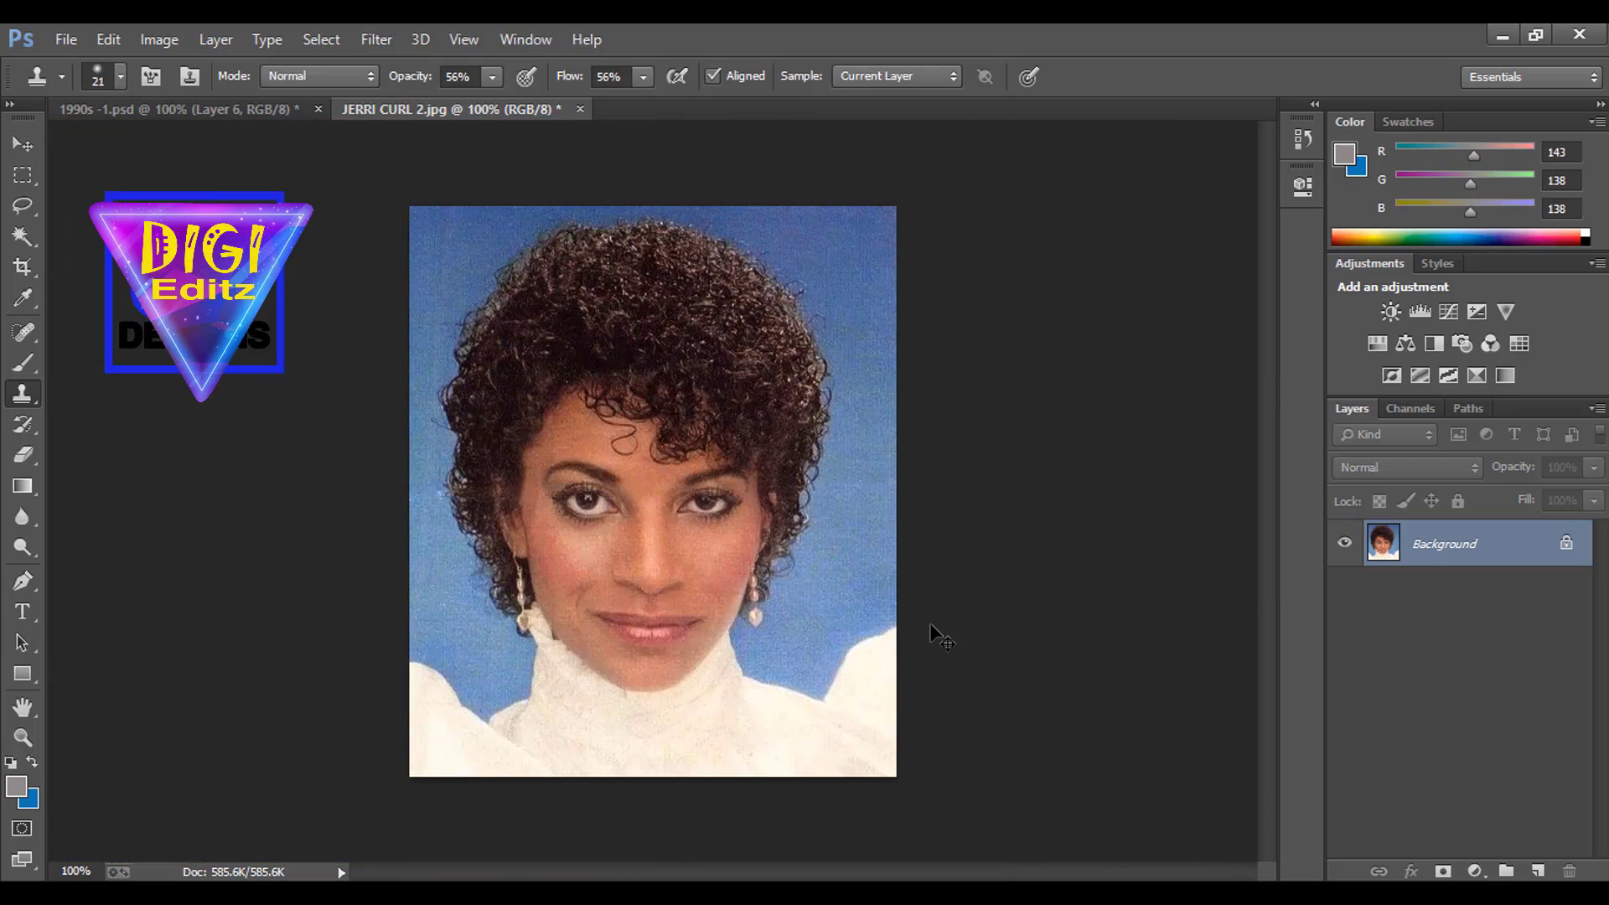
pyautogui.click(22, 145)
pyautogui.moveTo(537, 339); pyautogui.dragTo(679, 436)
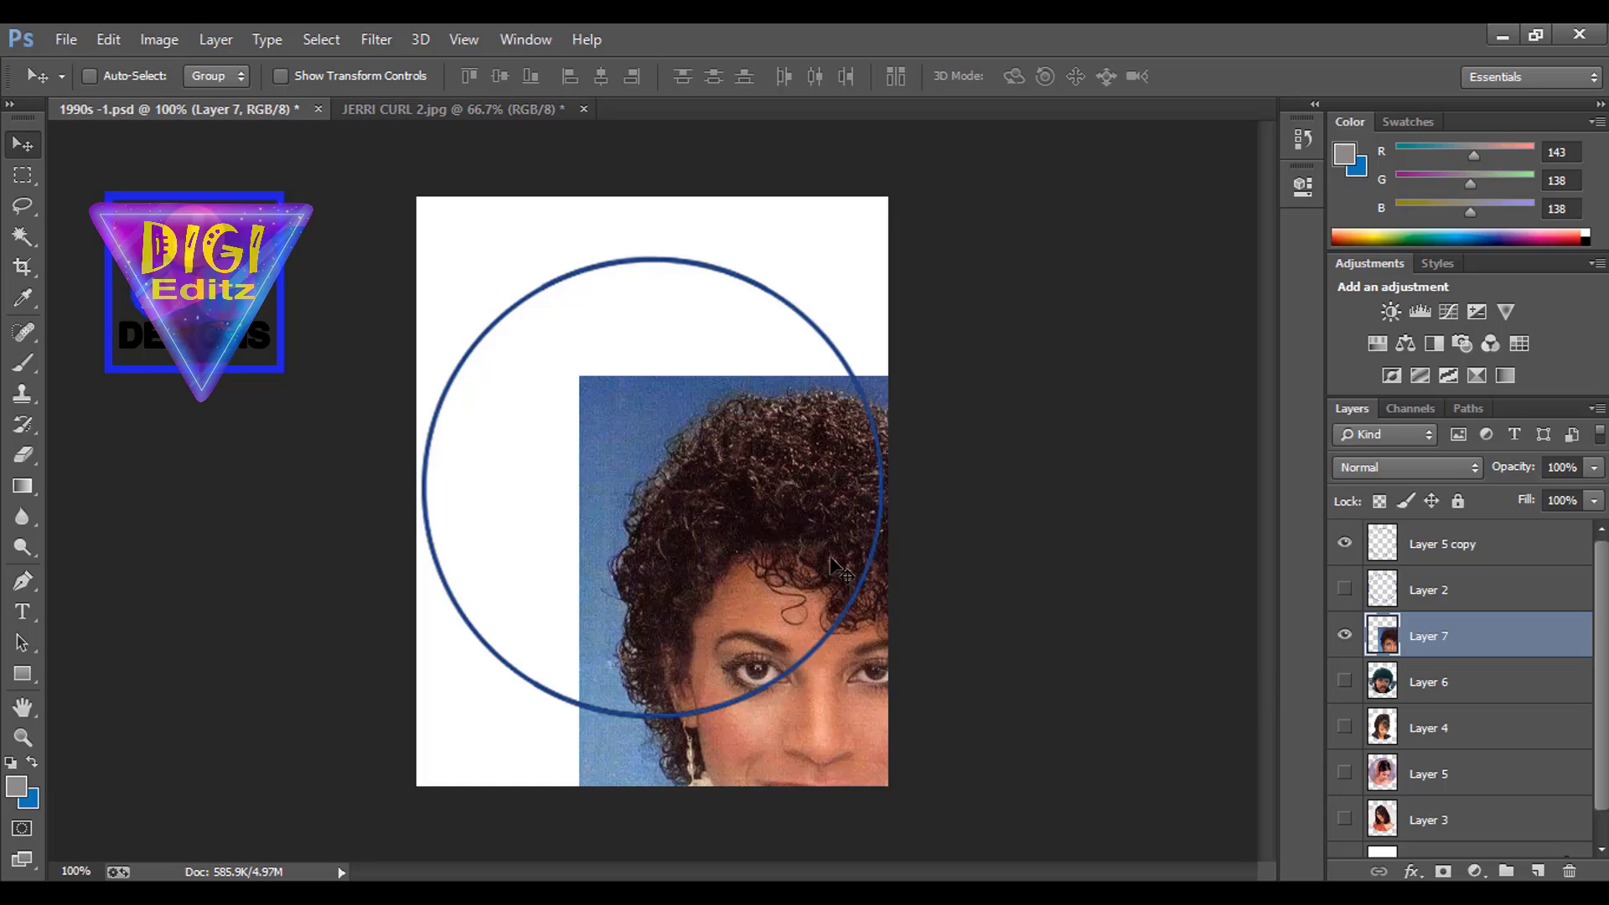
pyautogui.moveTo(818, 559); pyautogui.dragTo(664, 431)
# - Scale the pasted photo proportionally to about 83.05% and position it over the circle at X 203.5 px, Y 252 px
pyautogui.hotkey('ctrl', 't')
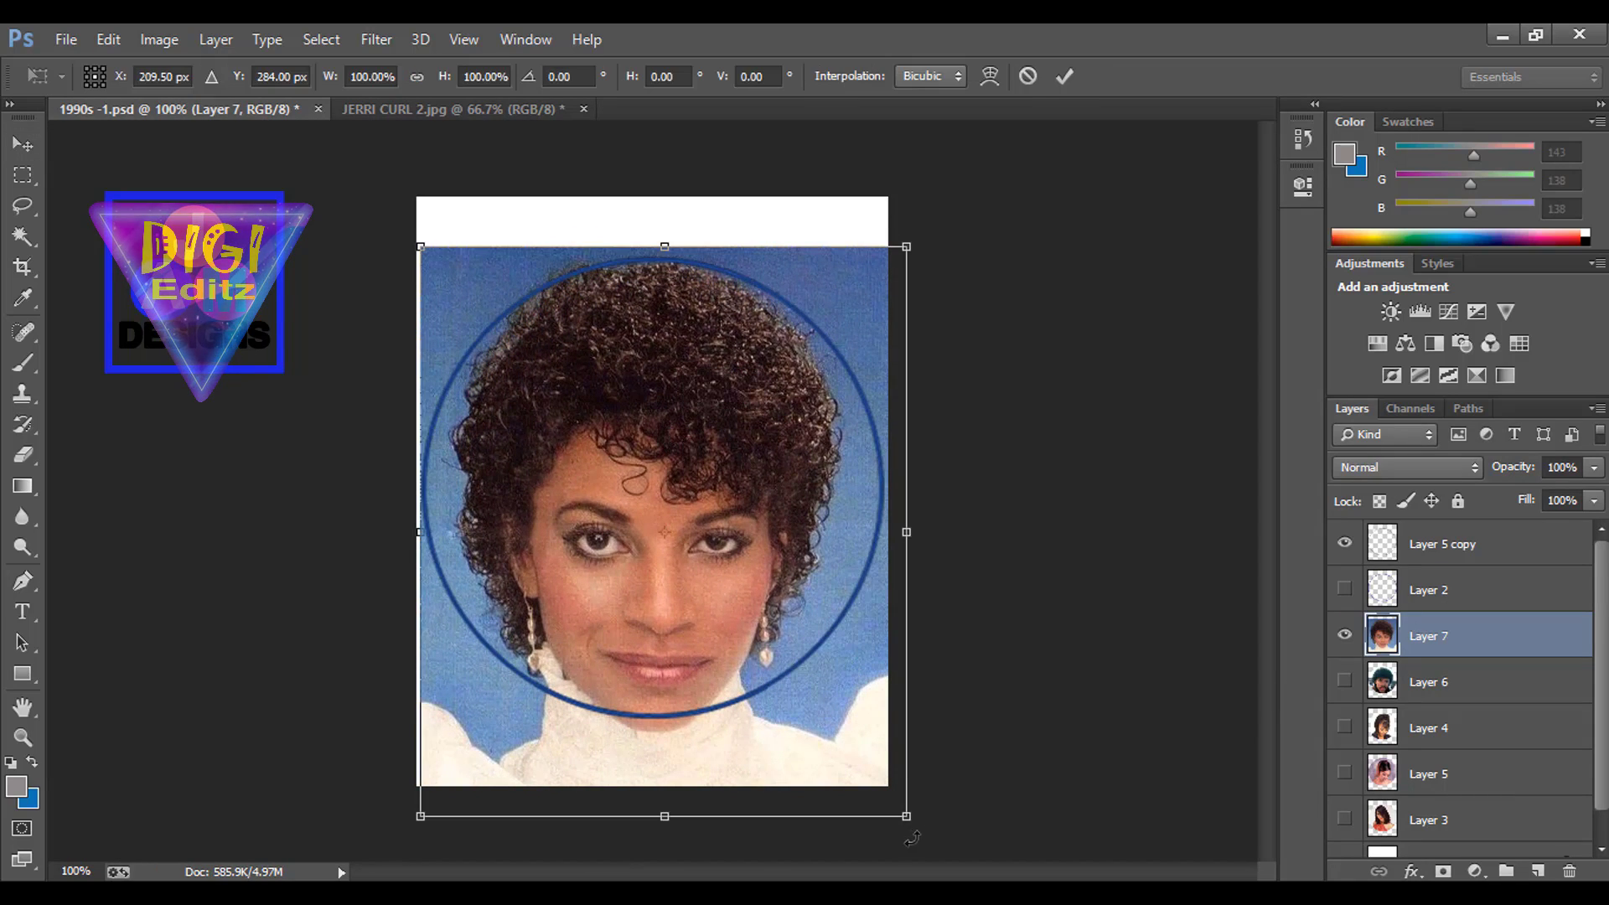
pyautogui.moveTo(906, 815); pyautogui.dragTo(810, 715)
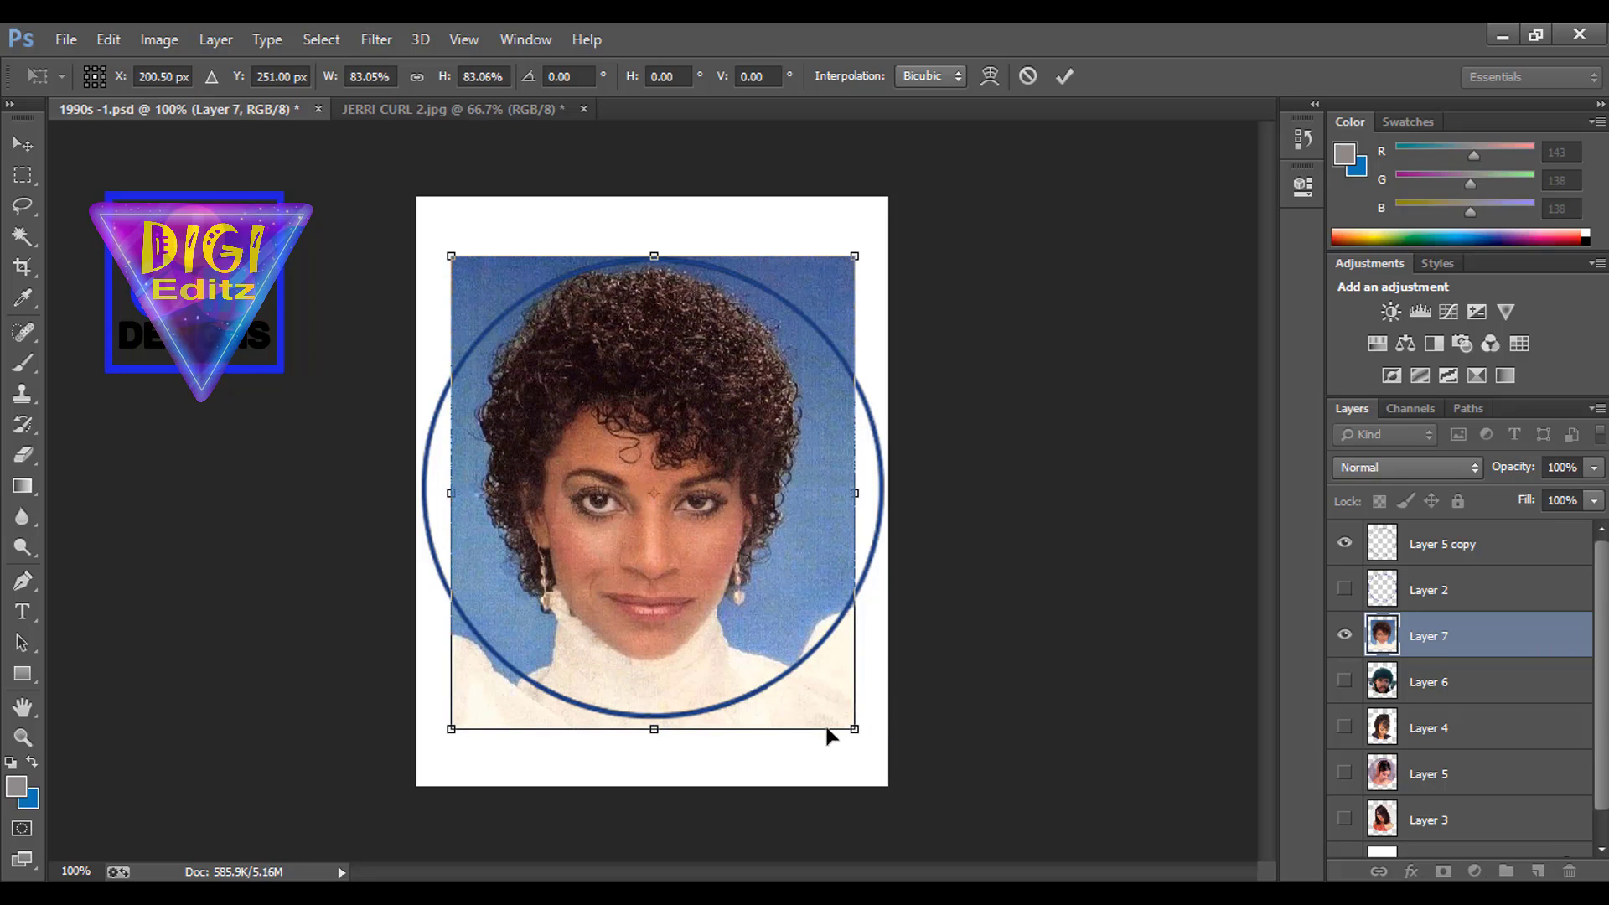
pyautogui.press('Down')
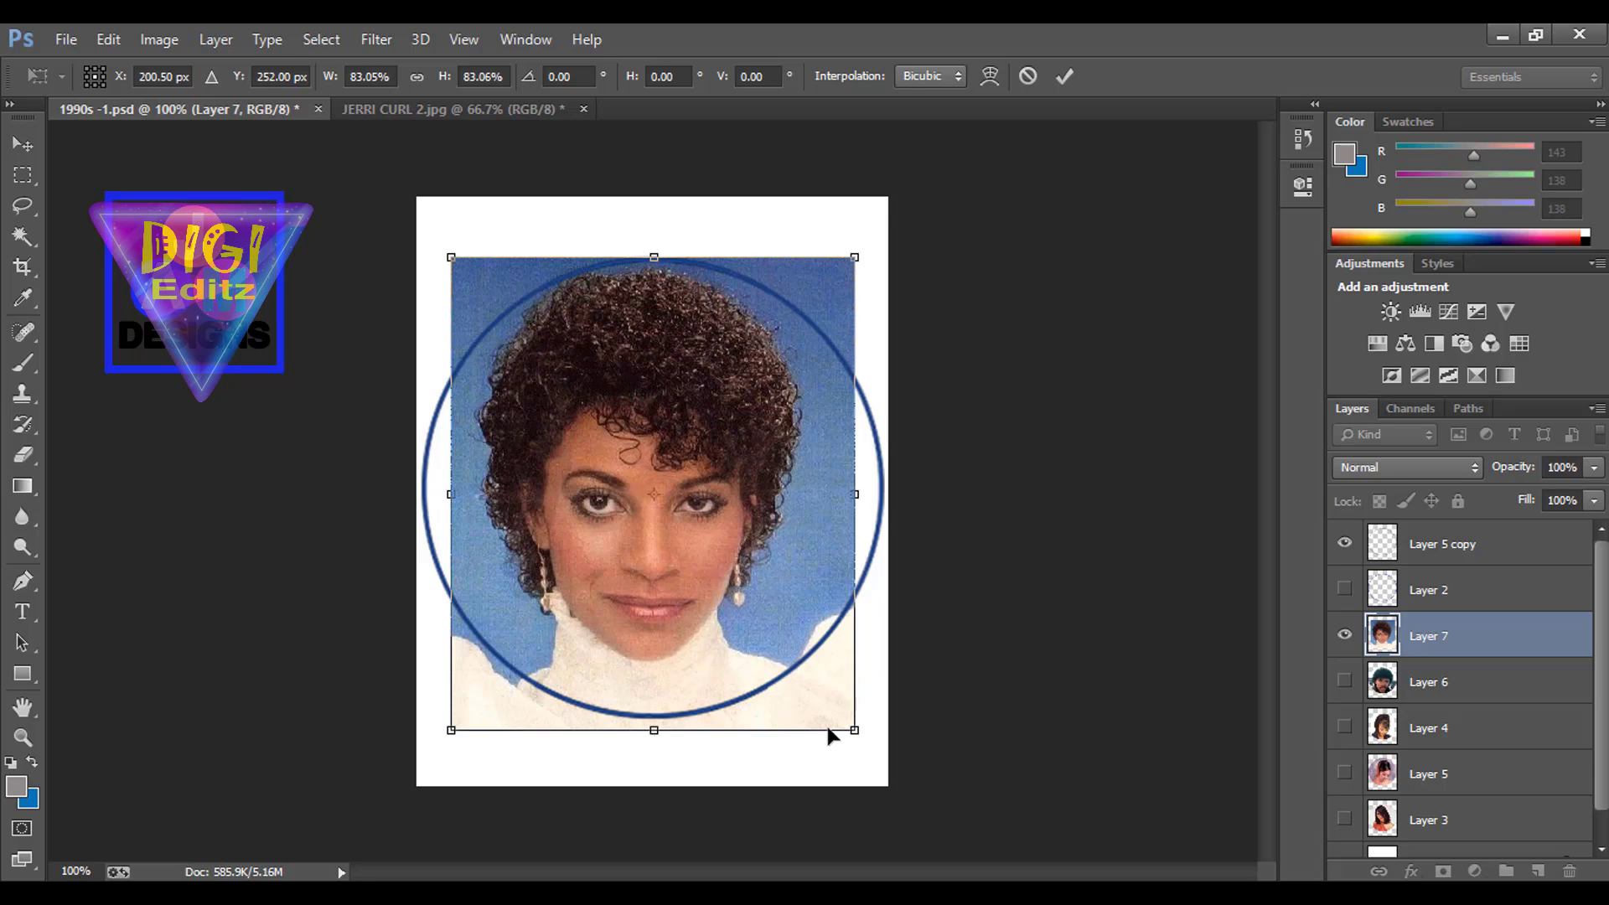
pyautogui.press('Right')
pyautogui.press('Right')
pyautogui.press('Right')
pyautogui.press('Return')
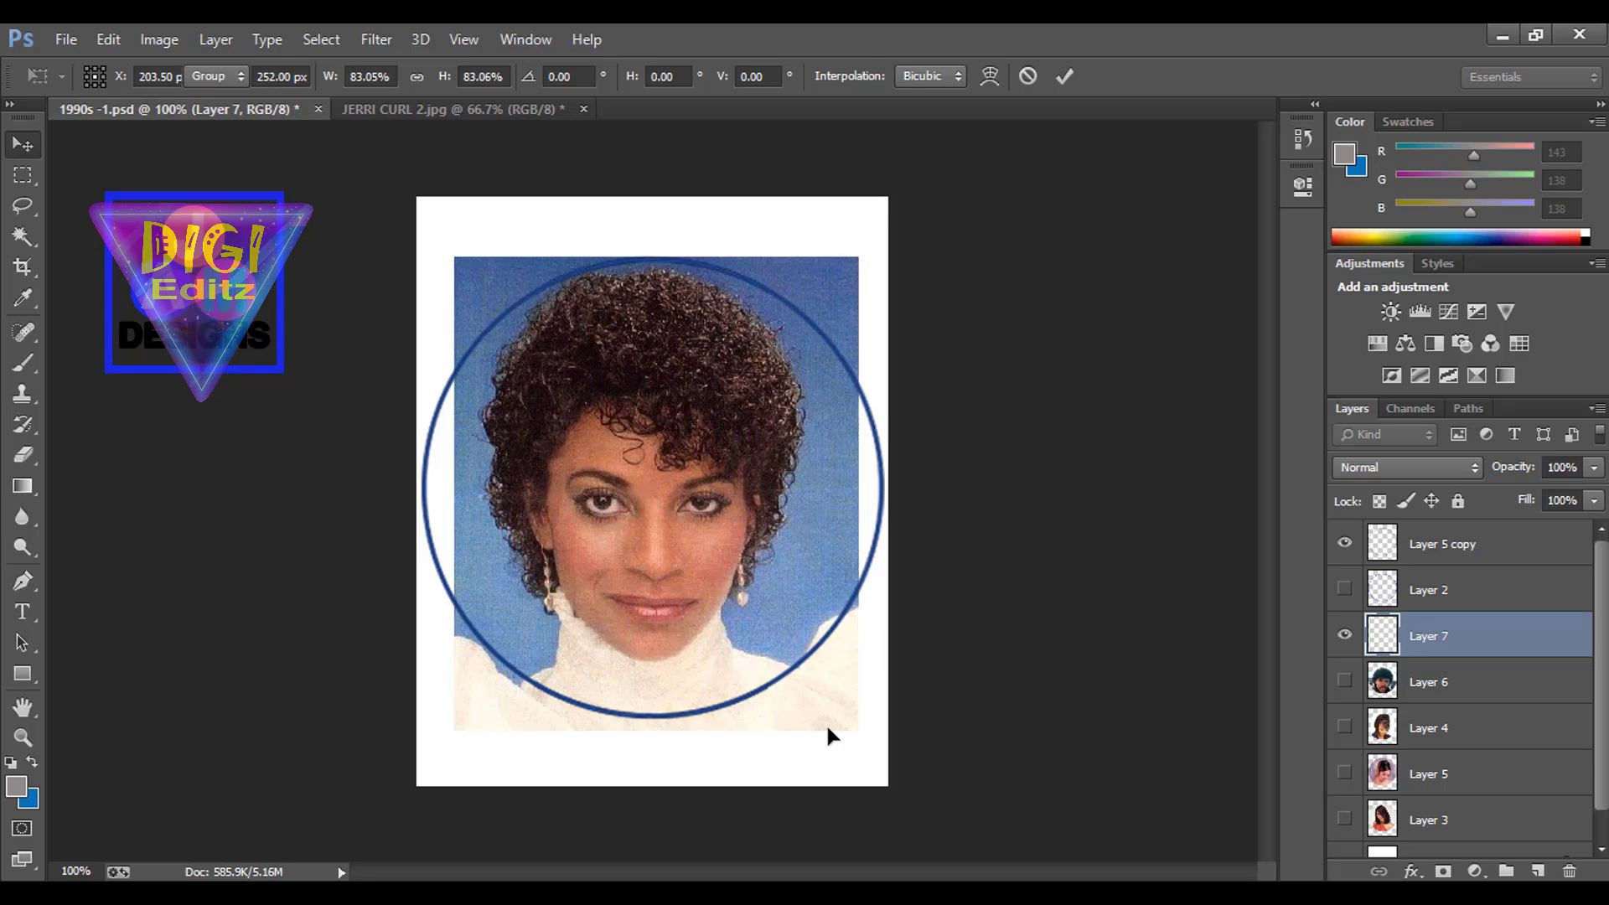
# - Marquee-select a strip of the photo's blue background right of the head and stretch it outward past the circle's right edge
pyautogui.click(22, 175)
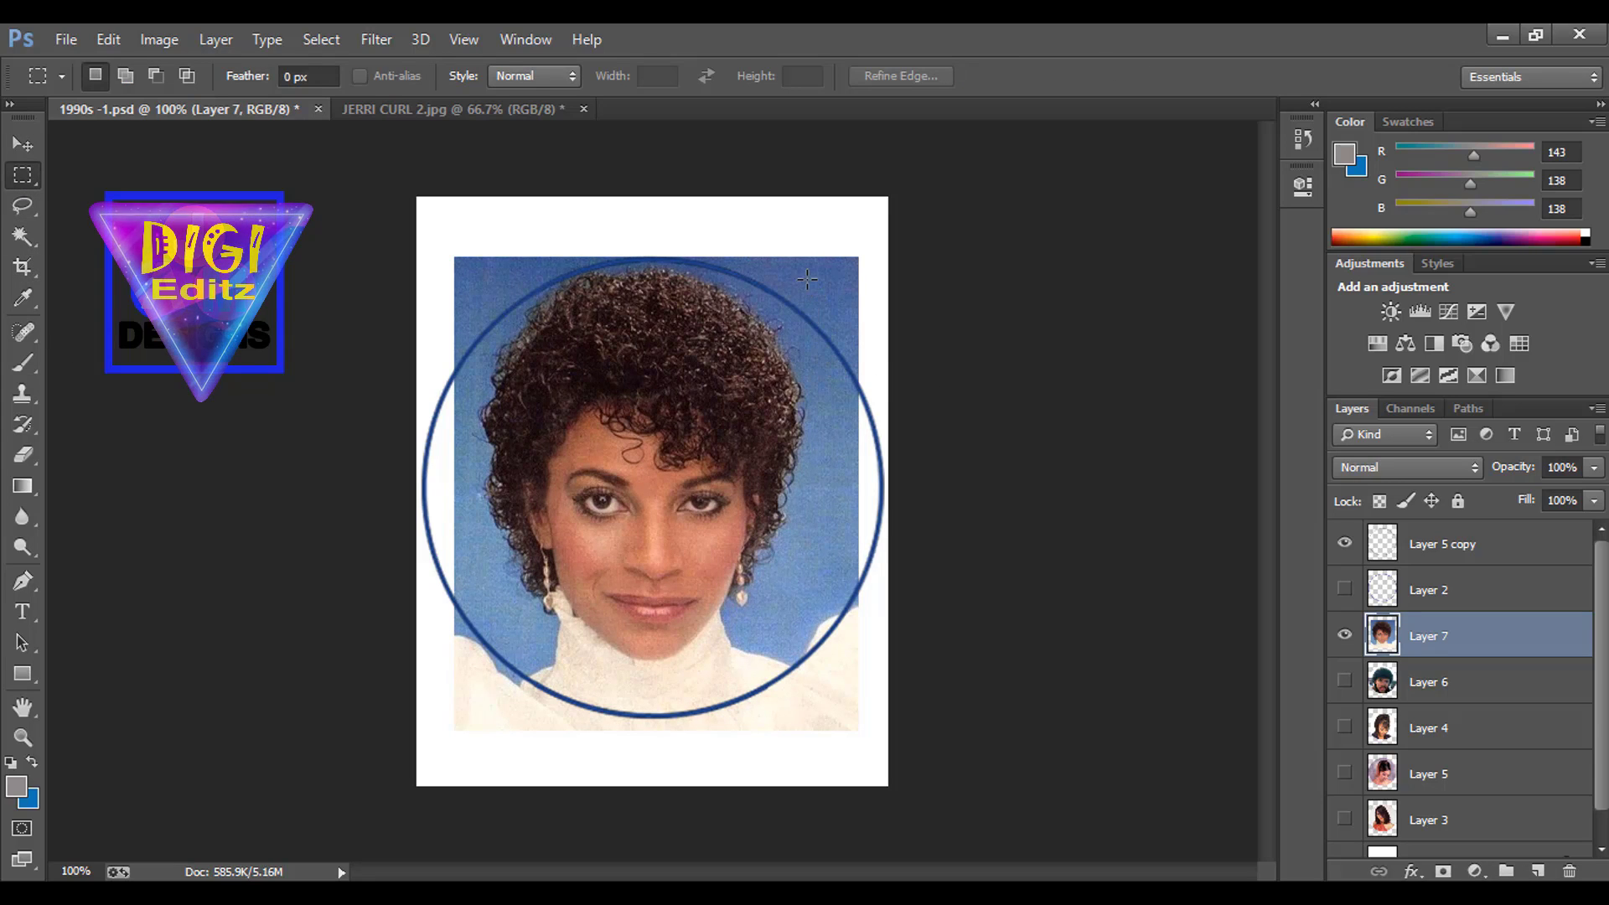
pyautogui.moveTo(804, 258); pyautogui.dragTo(834, 511)
pyautogui.click(838, 535)
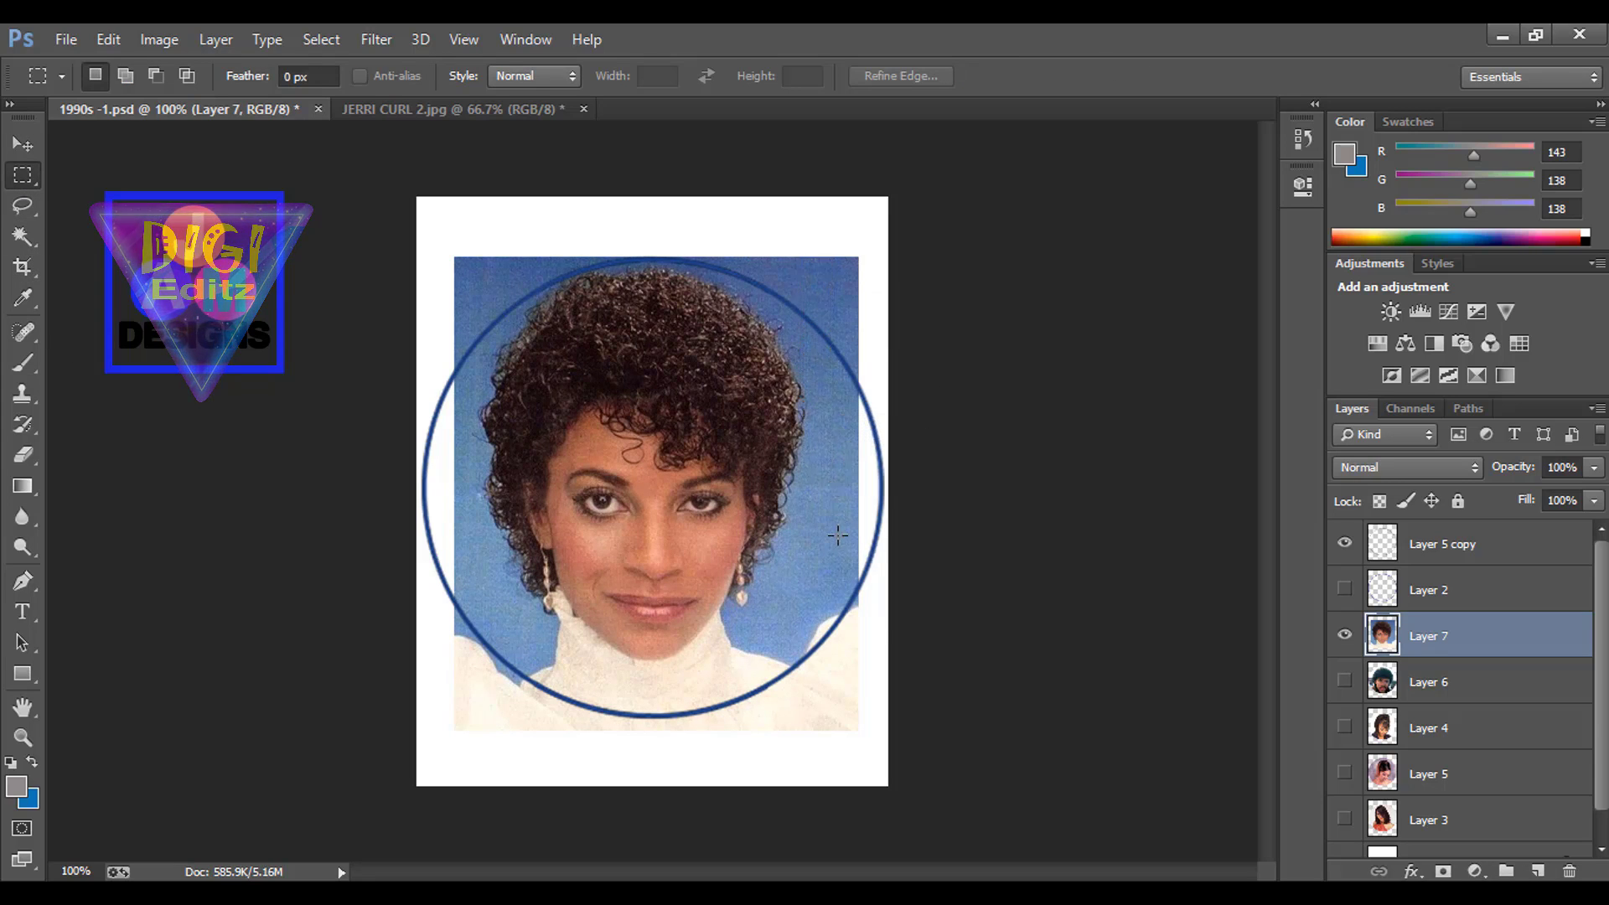
pyautogui.moveTo(816, 369); pyautogui.dragTo(884, 618)
pyautogui.hotkey('ctrl', 't')
pyautogui.moveTo(883, 490)
pyautogui.mouseDown()
pyautogui.moveTo(962, 503)
pyautogui.moveTo(910, 493)
pyautogui.mouseUp()
pyautogui.press('Return')
# - Marquee-select a strip of the blue background along the photo's left edge, stretch it outward past the circle, and deselect
pyautogui.moveTo(443, 348); pyautogui.dragTo(476, 610)
pyautogui.hotkey('ctrl', 't')
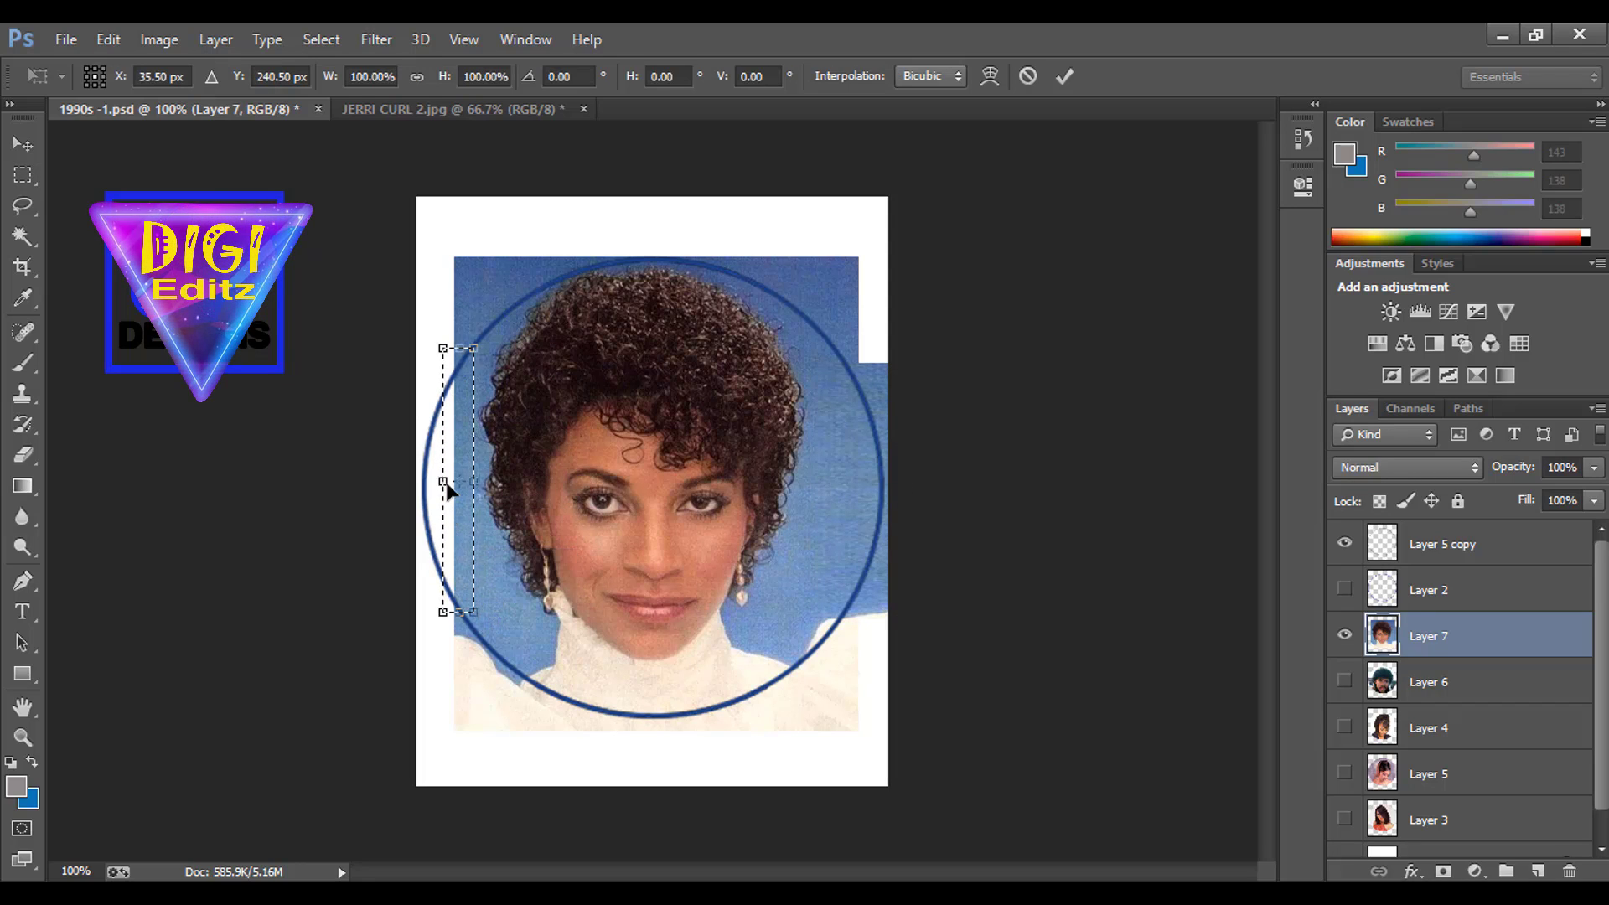
pyautogui.moveTo(442, 479); pyautogui.dragTo(421, 480)
pyautogui.press('Return')
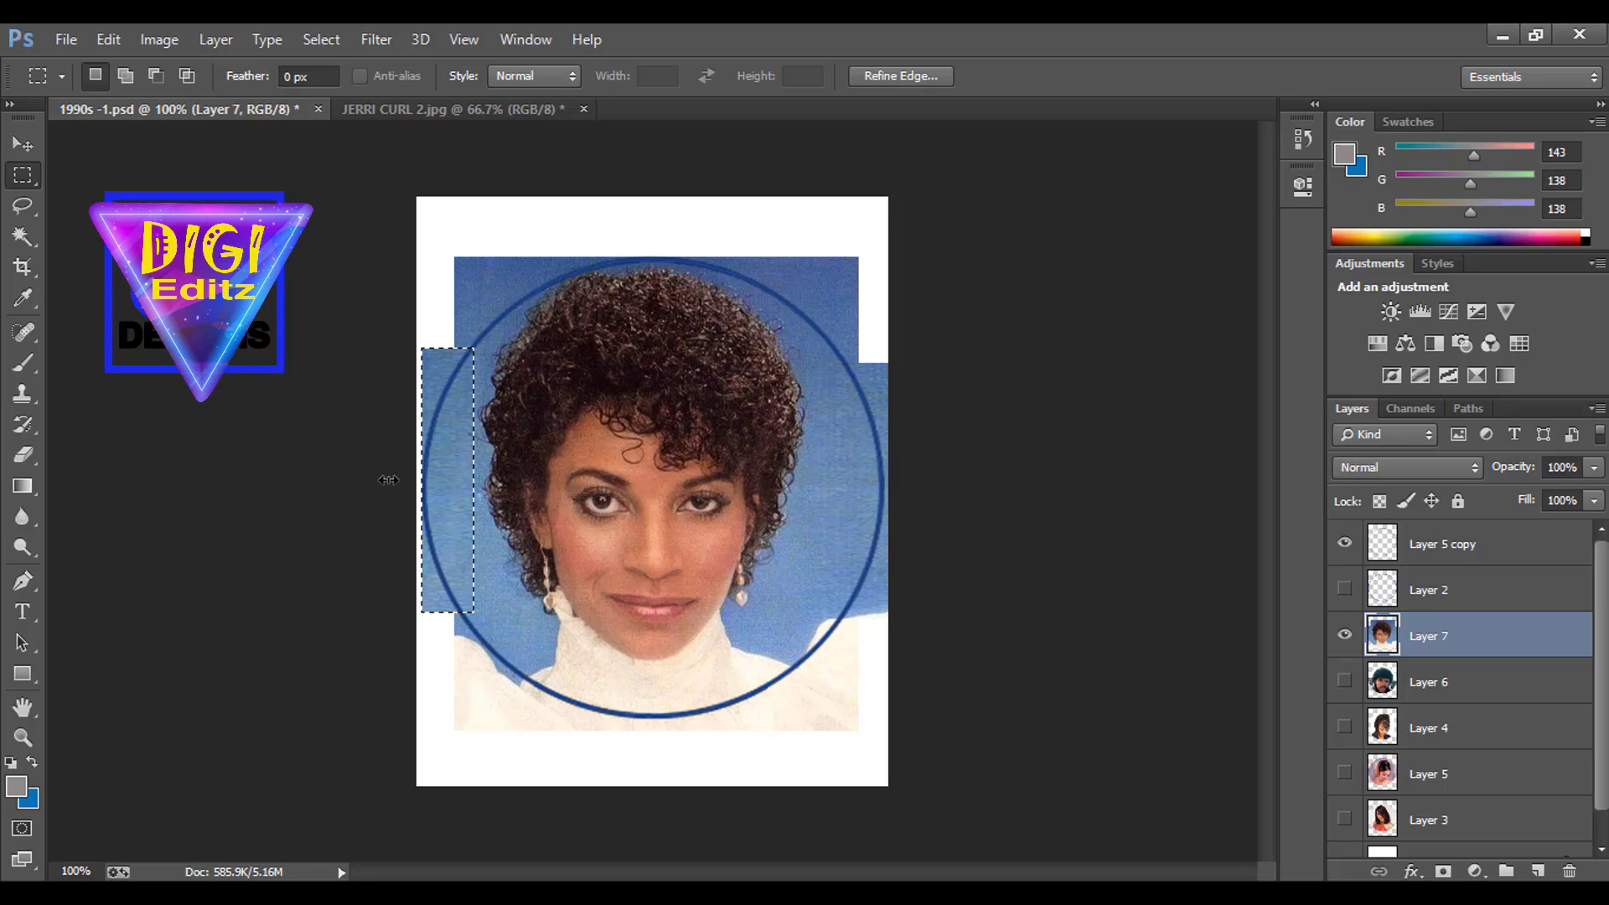
pyautogui.hotkey('ctrl', 'd')
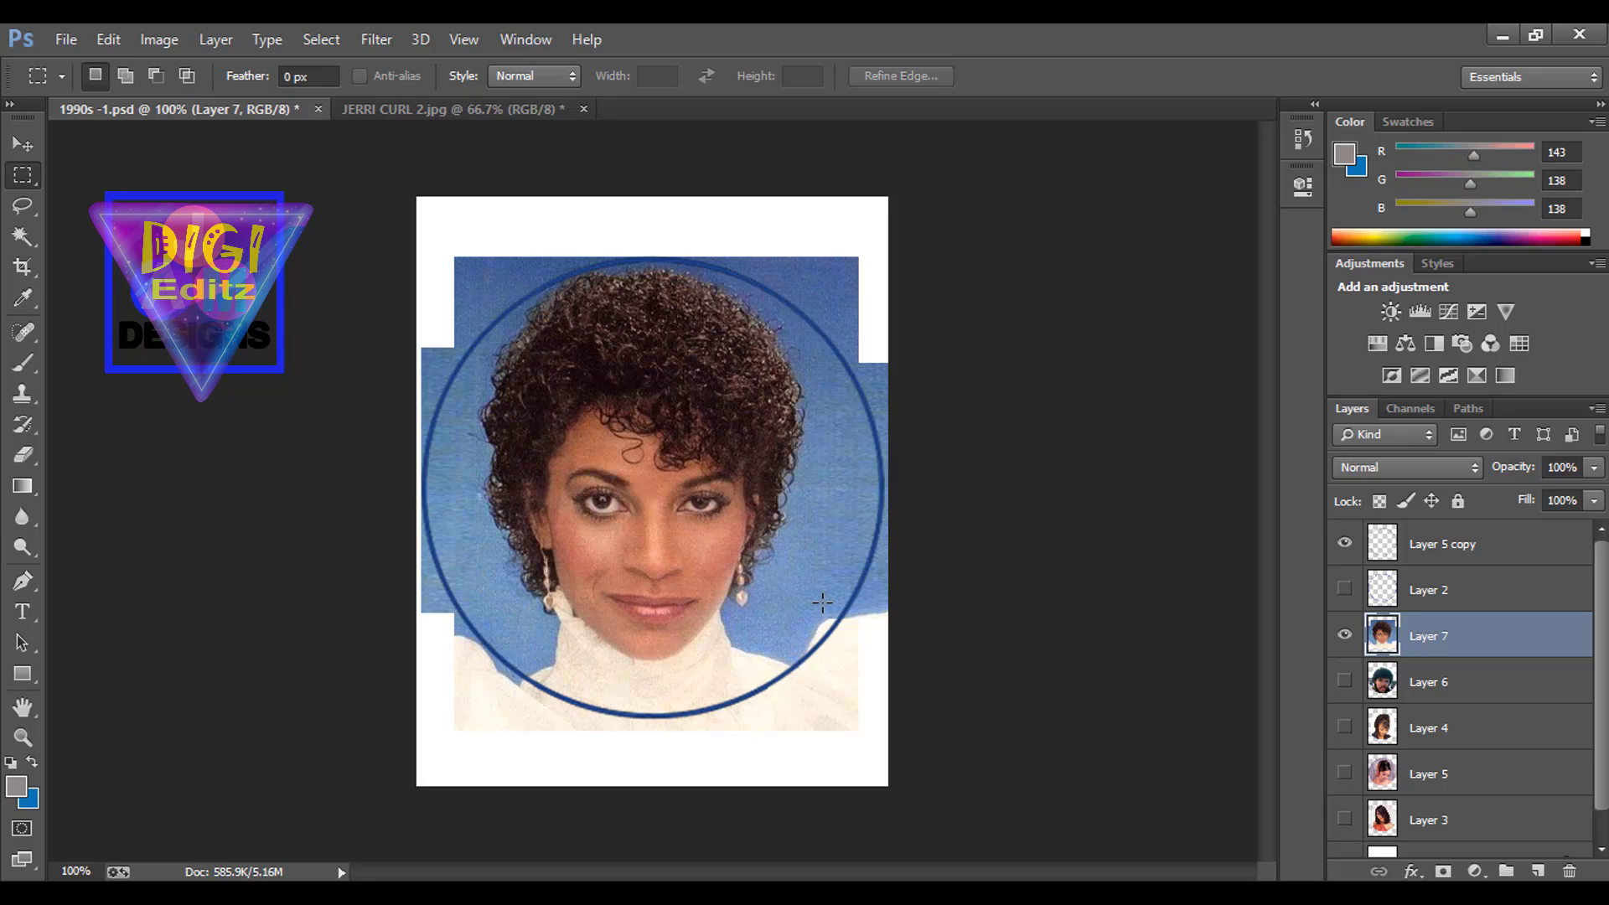
# - Set the Clone Stamp size to 59 px and clone blue background over the white shoulder near the circle's lower right
pyautogui.click(22, 391)
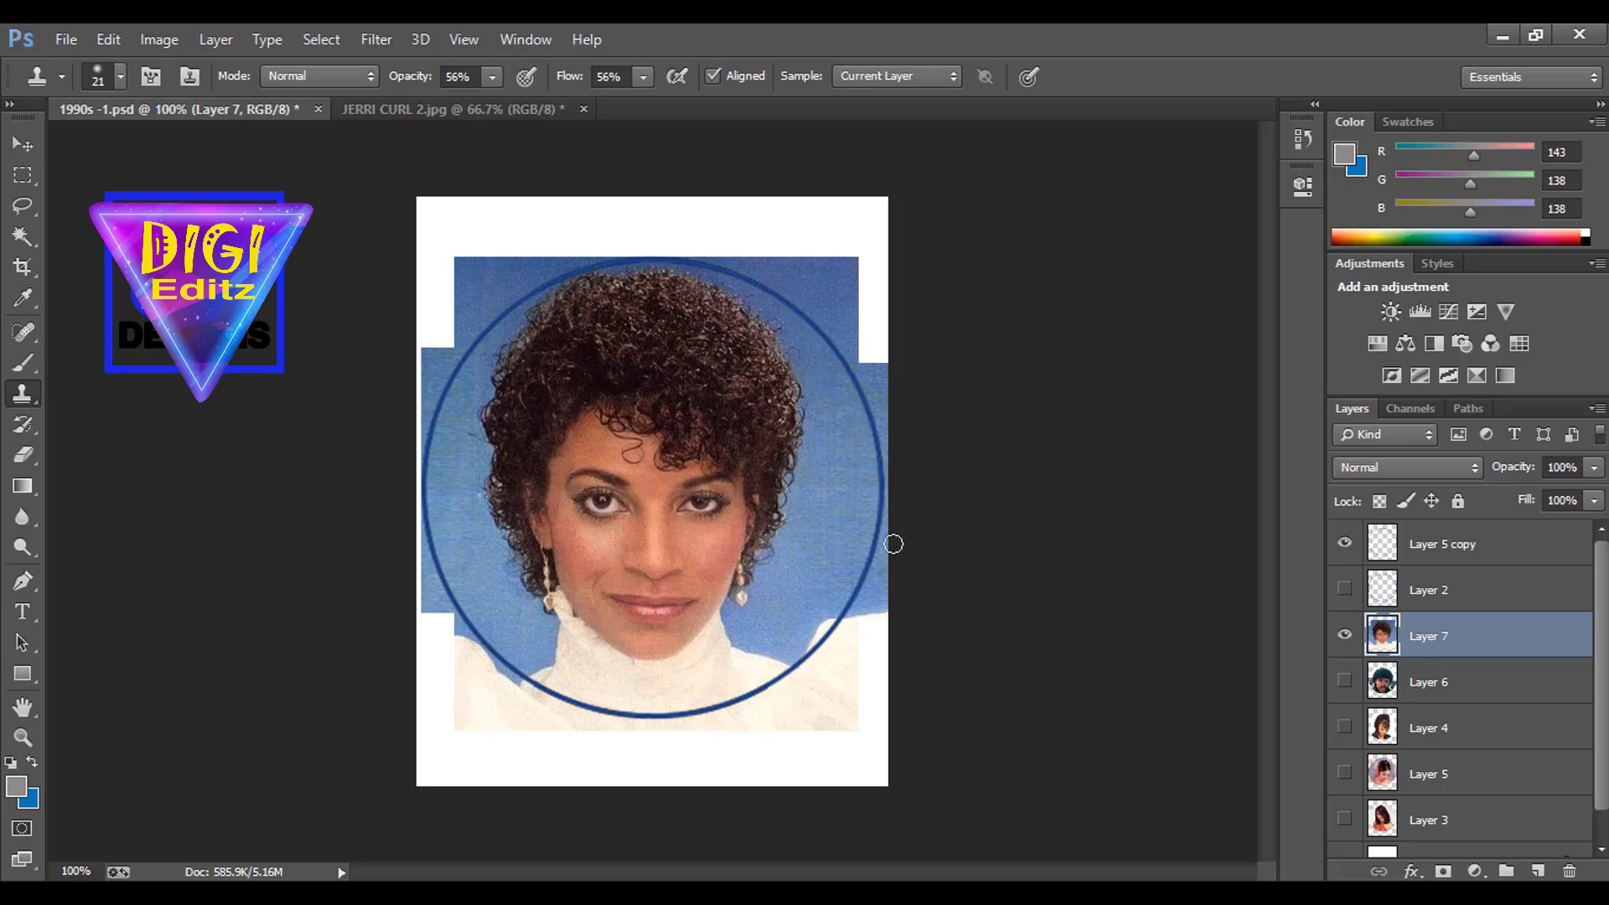
pyautogui.click(119, 76)
pyautogui.click(171, 151)
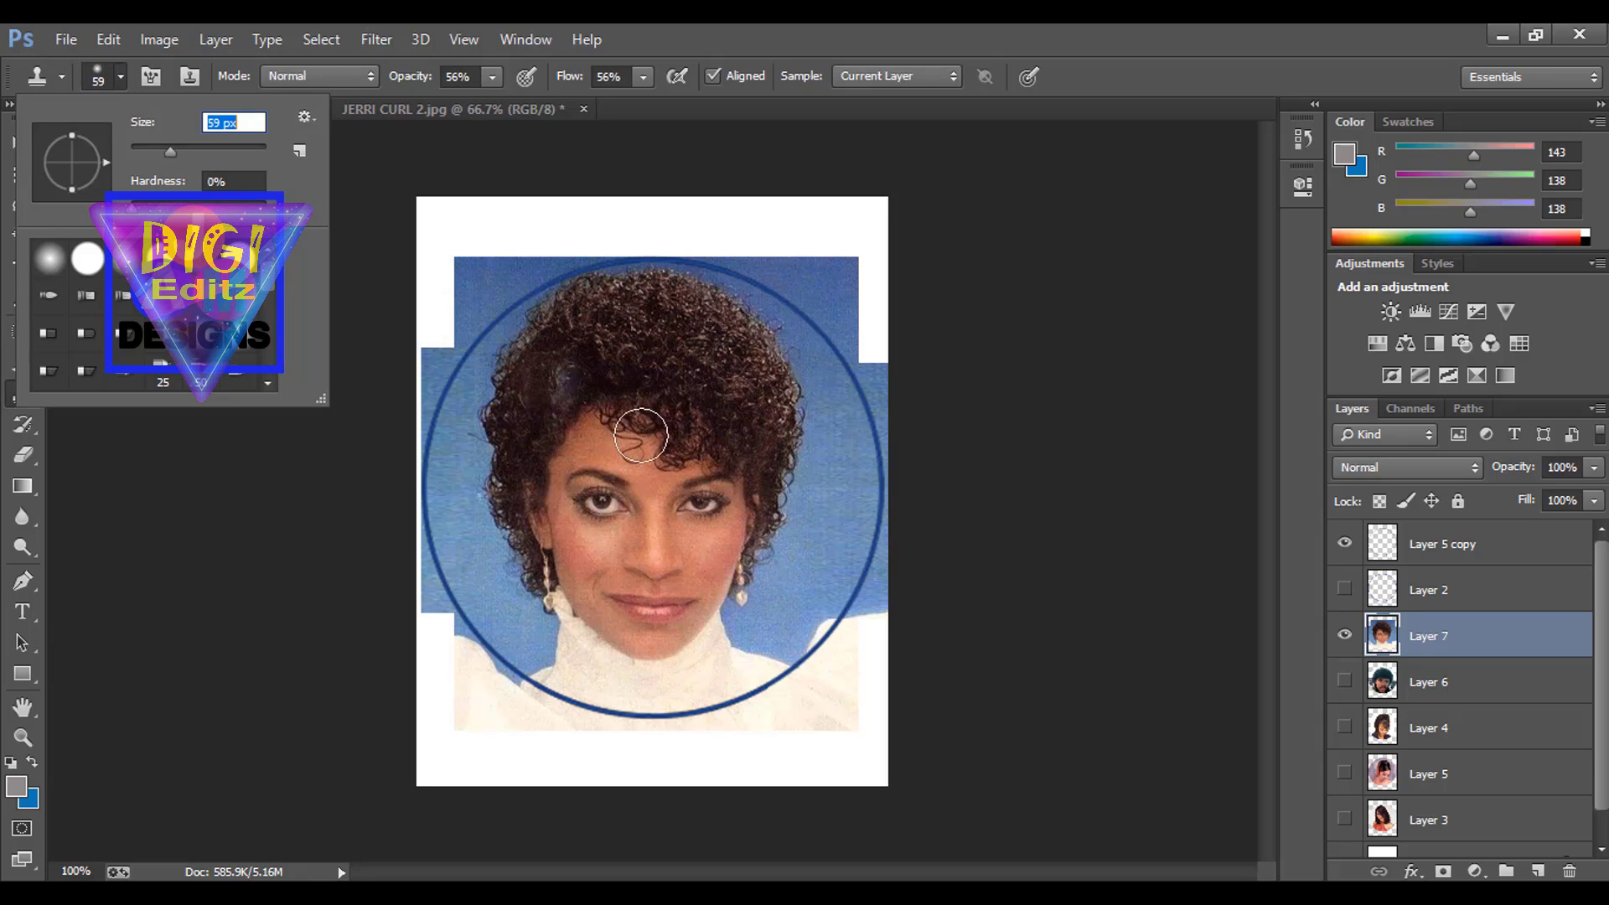
pyautogui.click(822, 575)
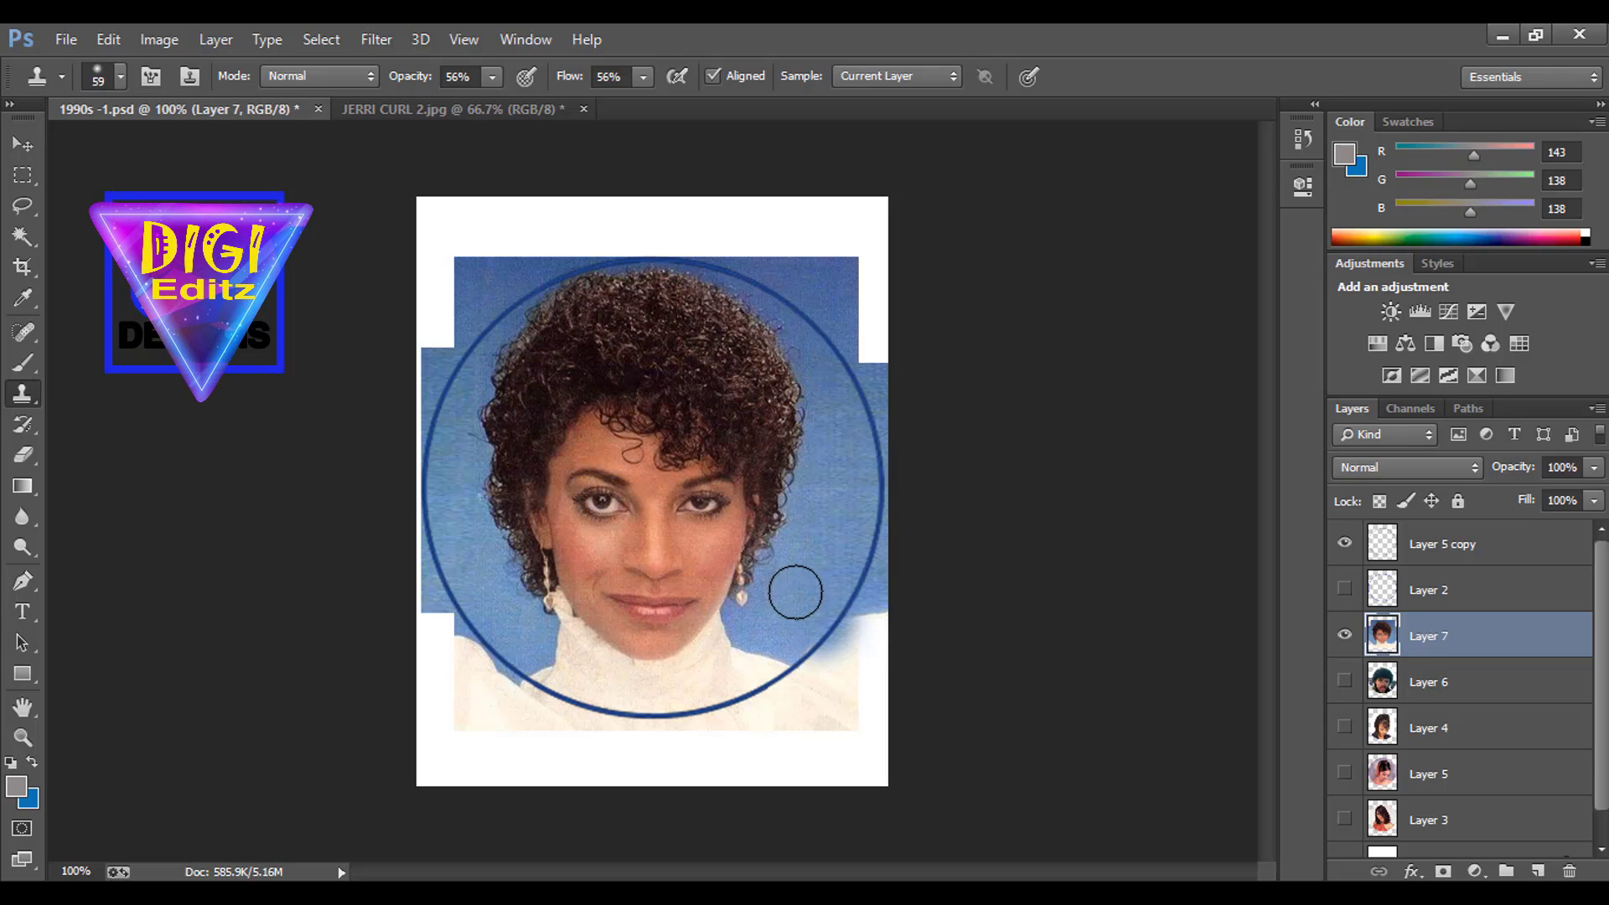
# - Select the area outside the circle on Layer 5 copy, feather it 0.1 px, delete it from Layer 7, and deselect
pyautogui.click(1435, 553)
pyautogui.click(23, 236)
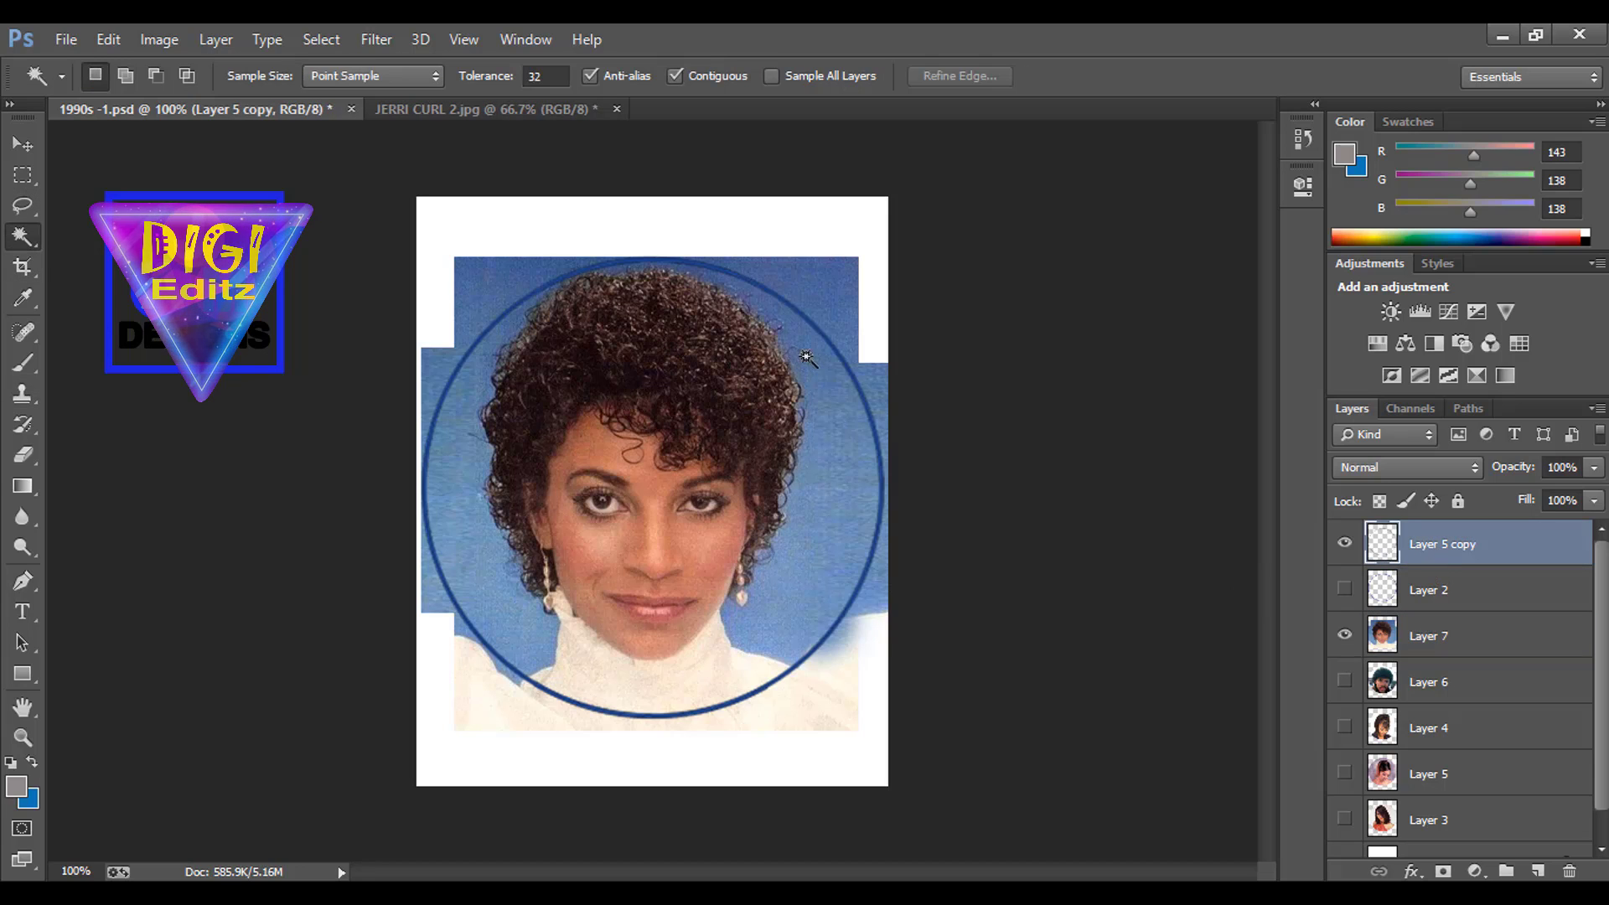
pyautogui.click(818, 299)
pyautogui.click(1424, 637)
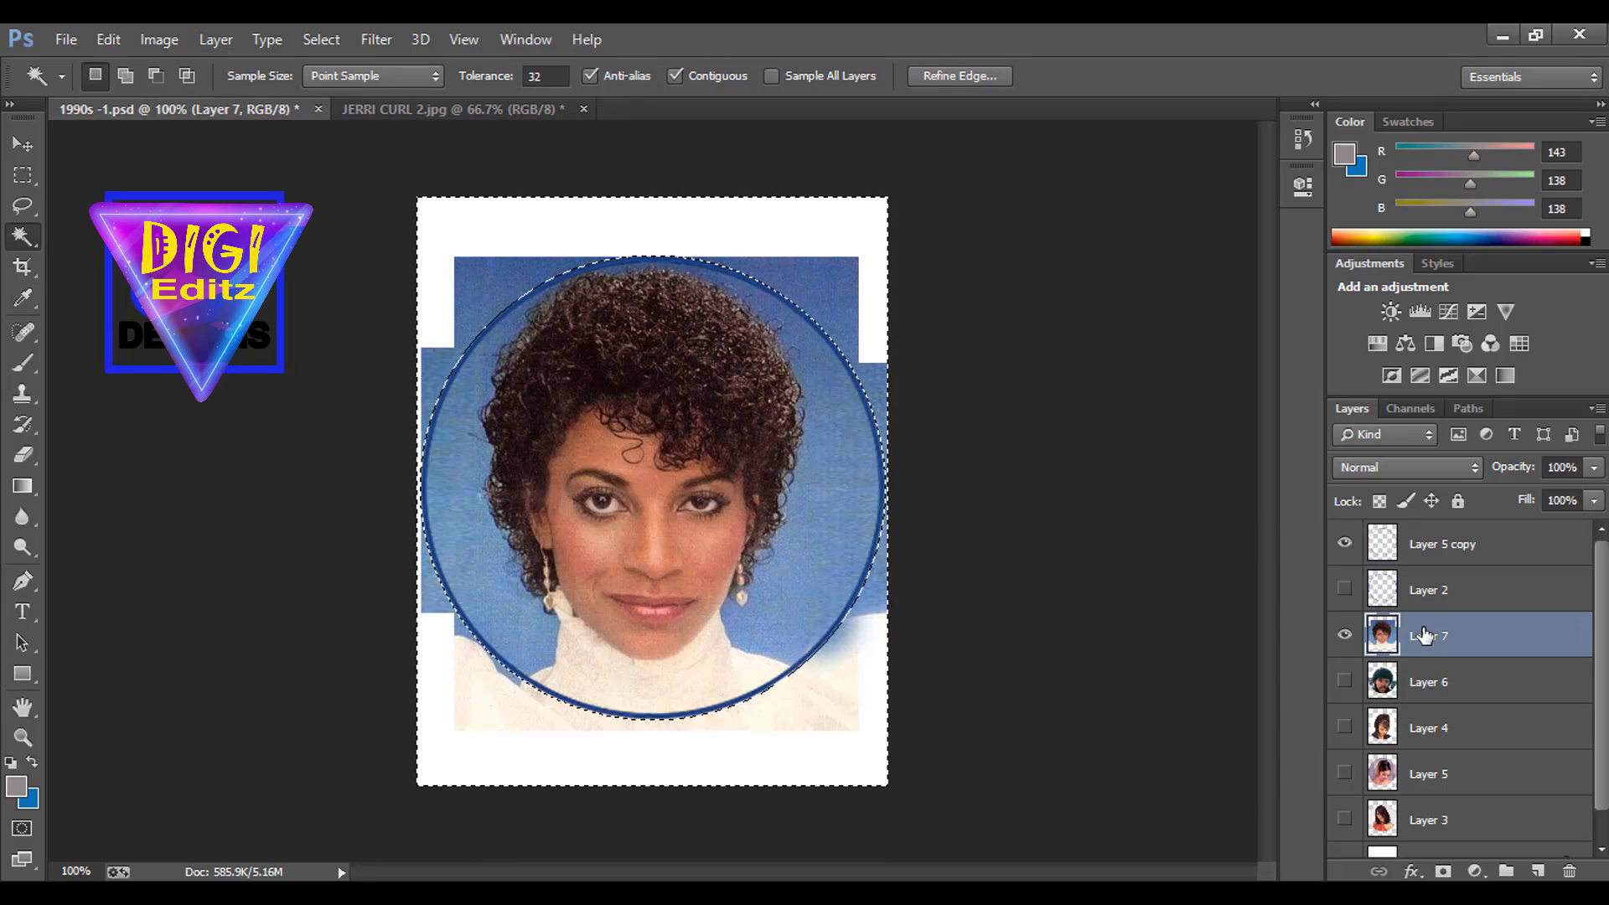
pyautogui.hotkey('shift', 'F6')
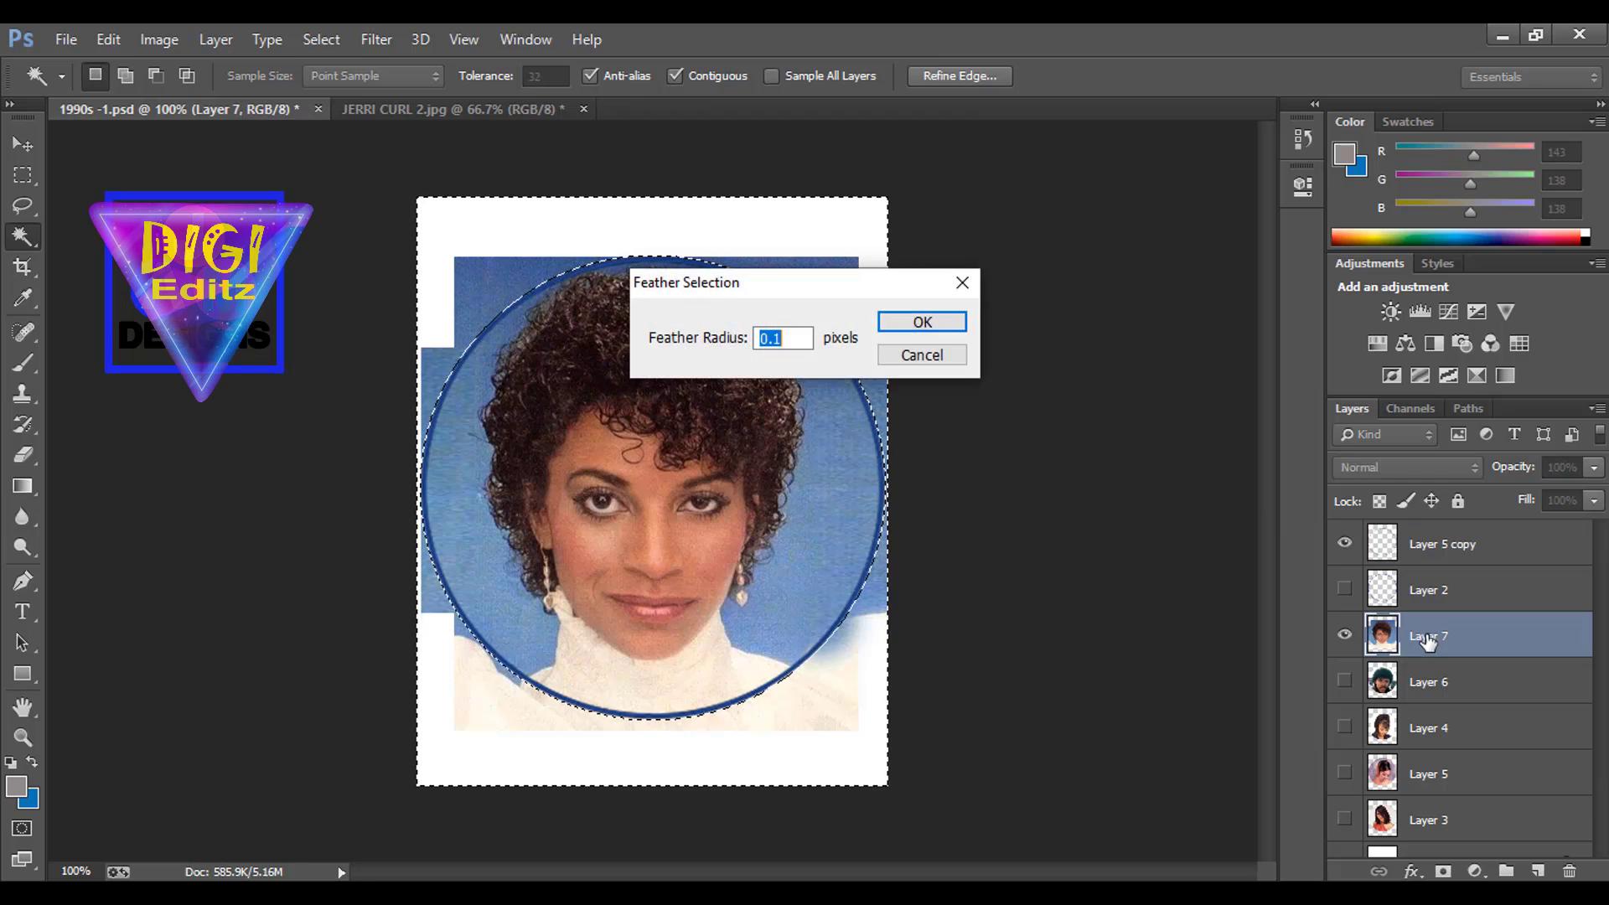
pyautogui.press('Return')
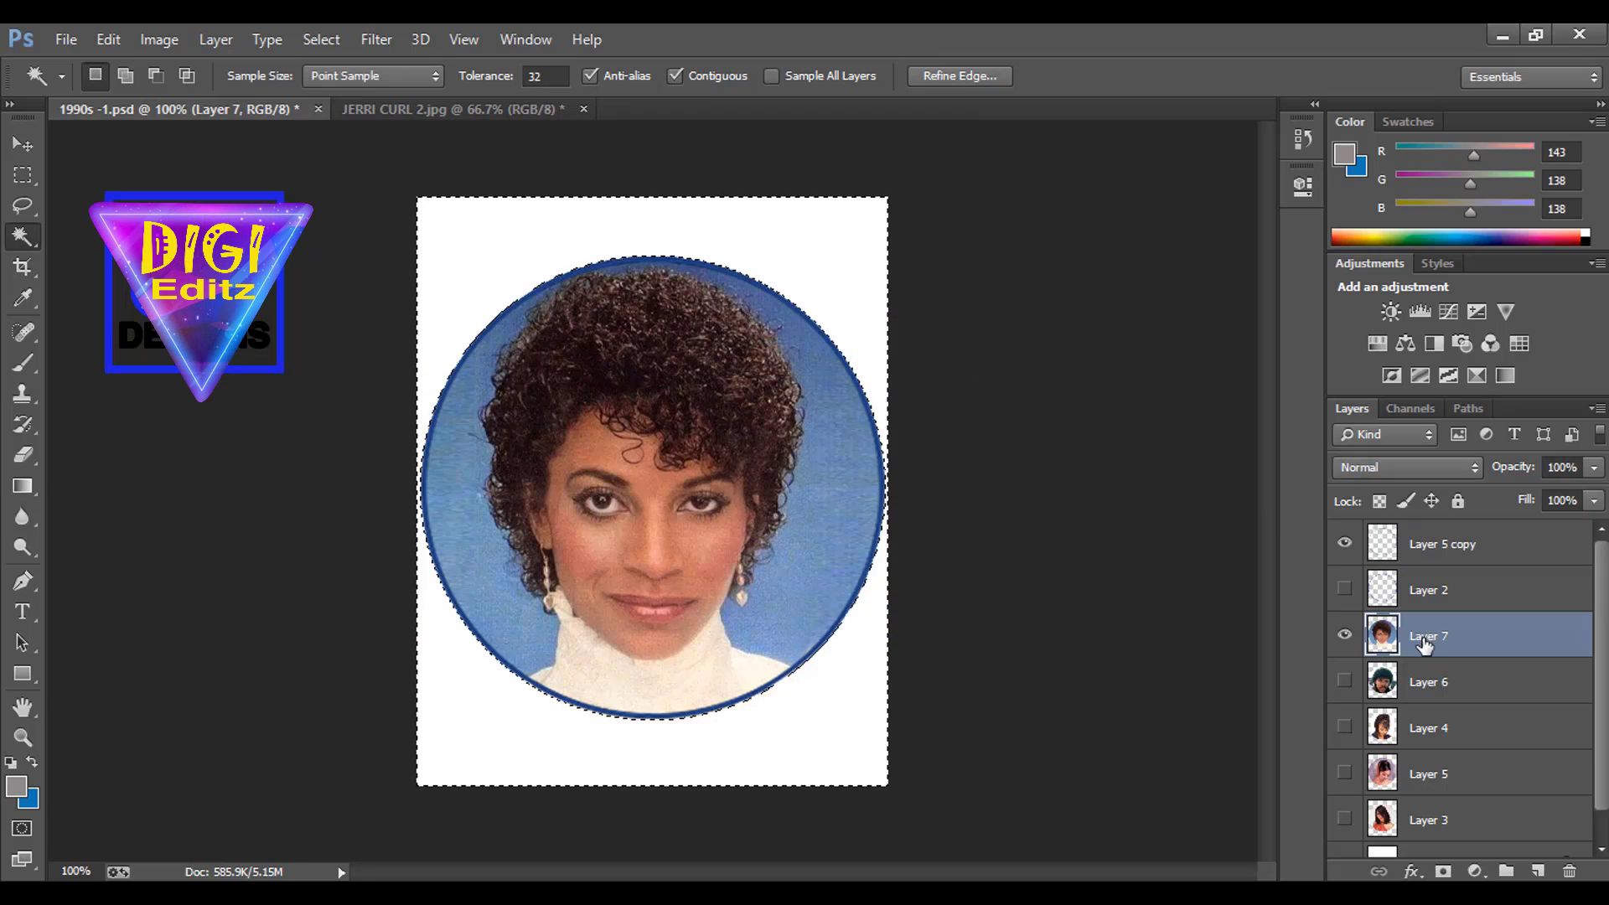
pyautogui.click(23, 174)
pyautogui.hotkey('ctrl', 'd')
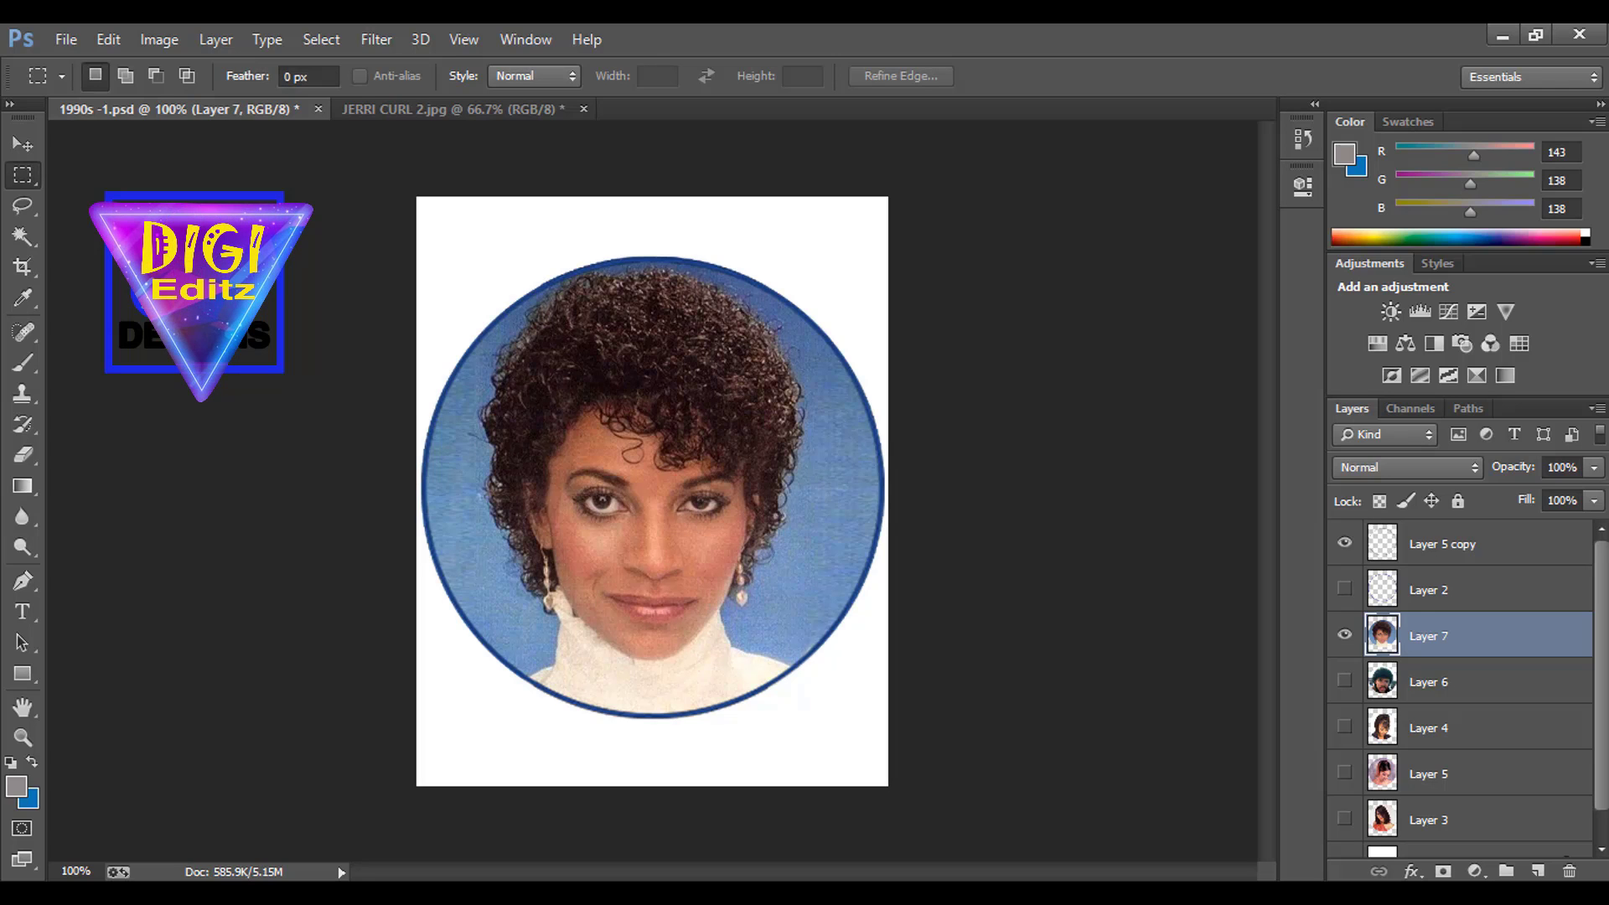
# - Save the circular portrait as a JPEG named JERRI CURL 2e with Maximum quality 12 and Baseline Optimized format
pyautogui.click(66, 40)
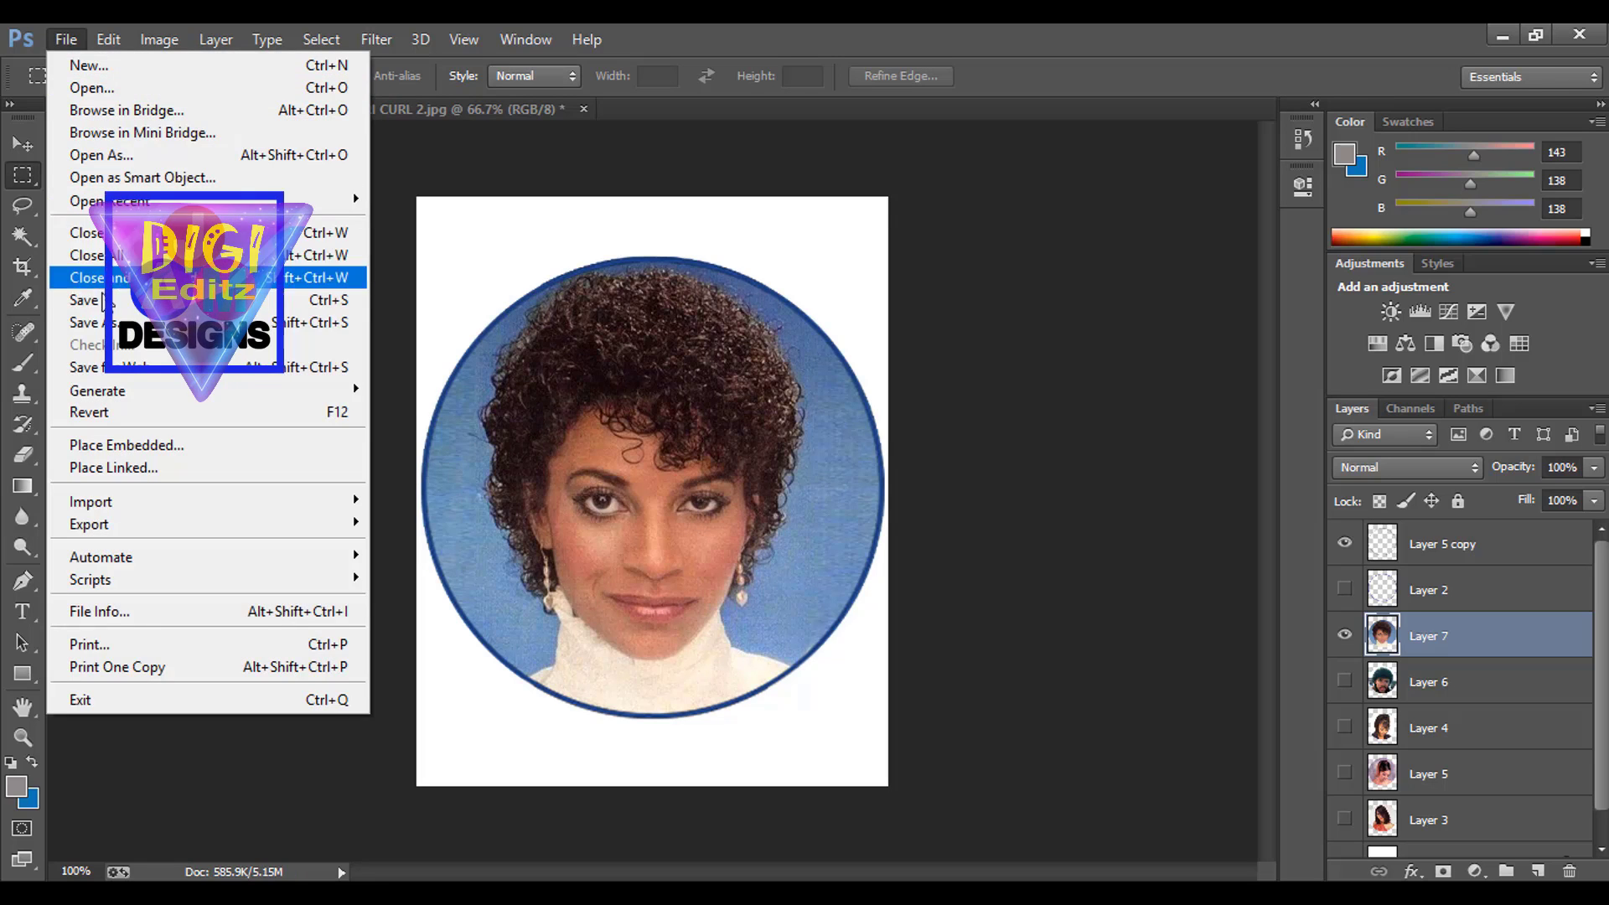
pyautogui.click(141, 323)
pyautogui.click(402, 533)
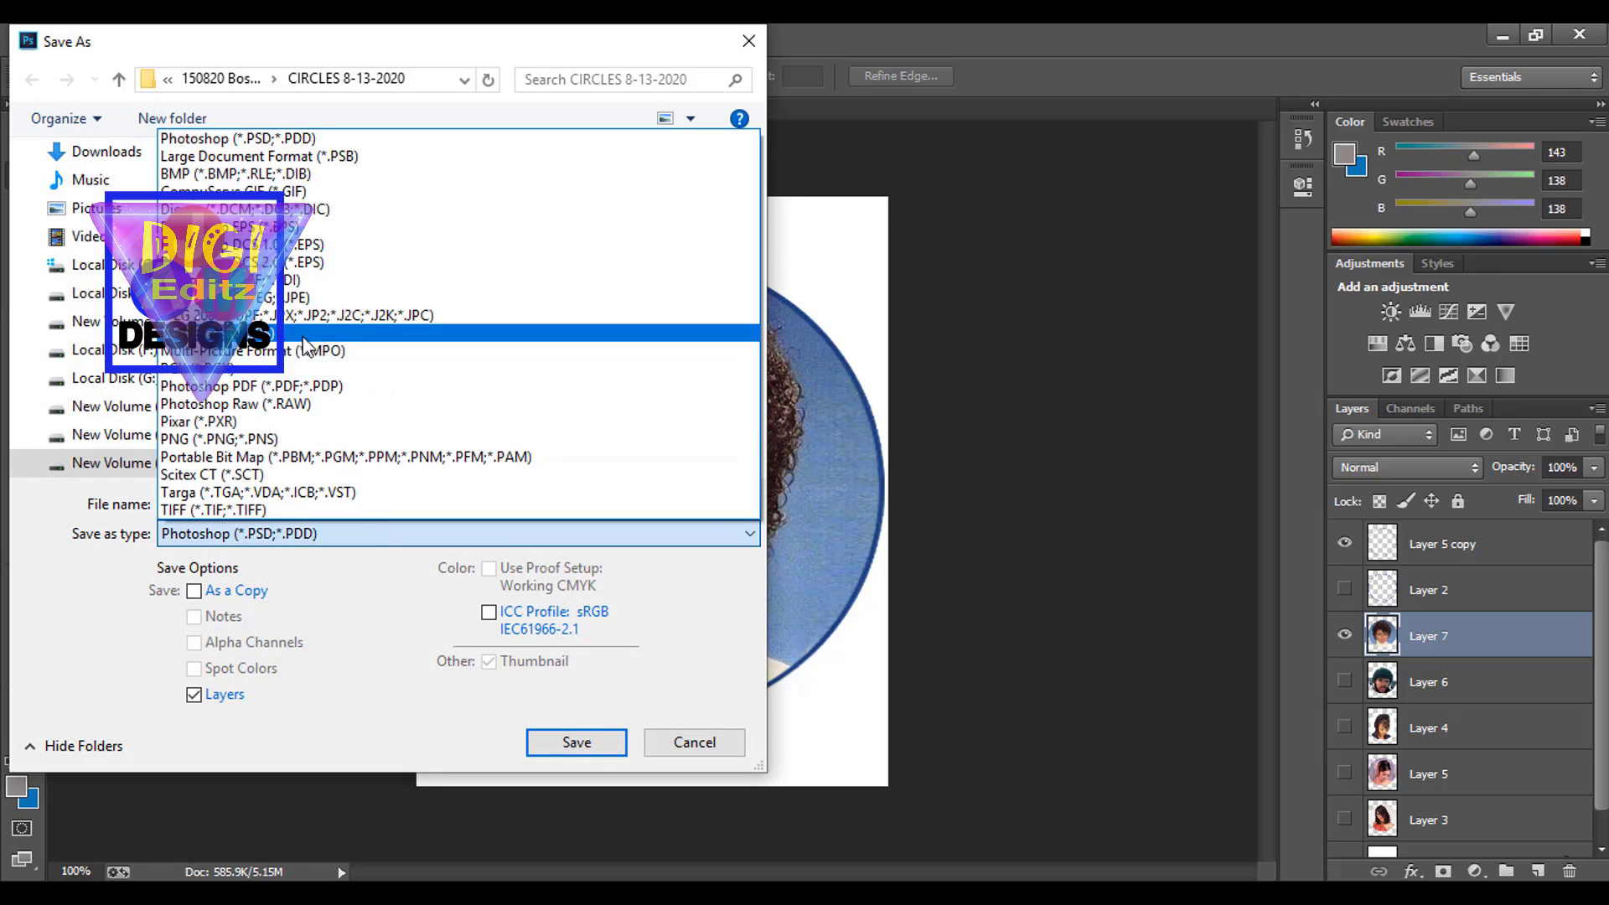
pyautogui.click(307, 298)
pyautogui.scroll(-2, 467, 394)
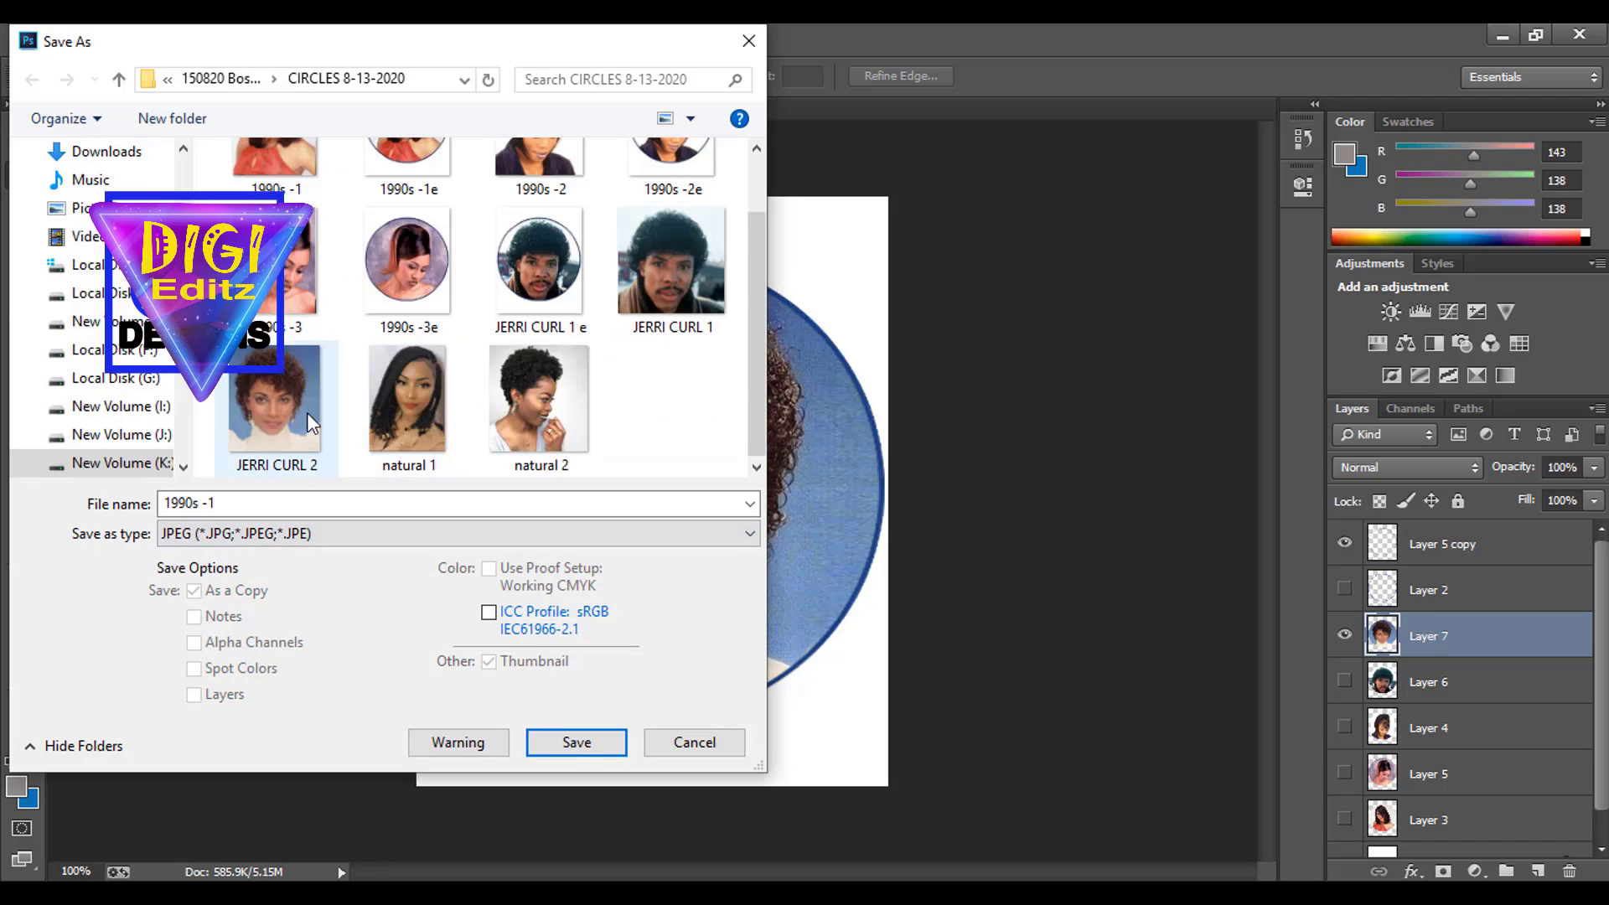
pyautogui.click(303, 423)
pyautogui.click(294, 500)
pyautogui.click(294, 499)
pyautogui.write('e')
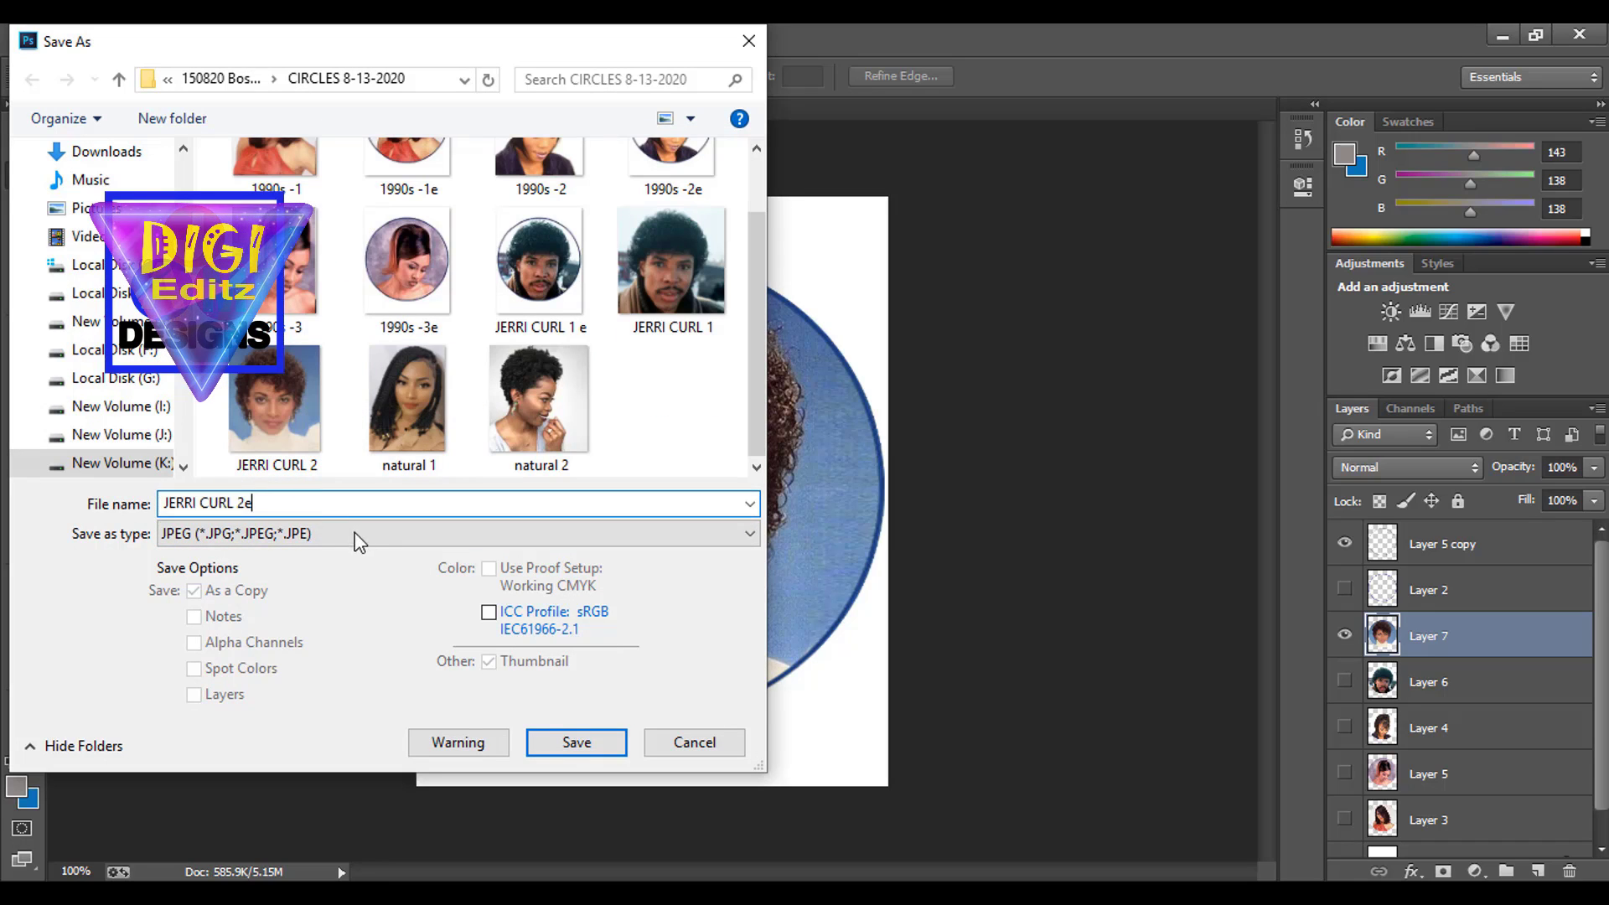
pyautogui.click(558, 744)
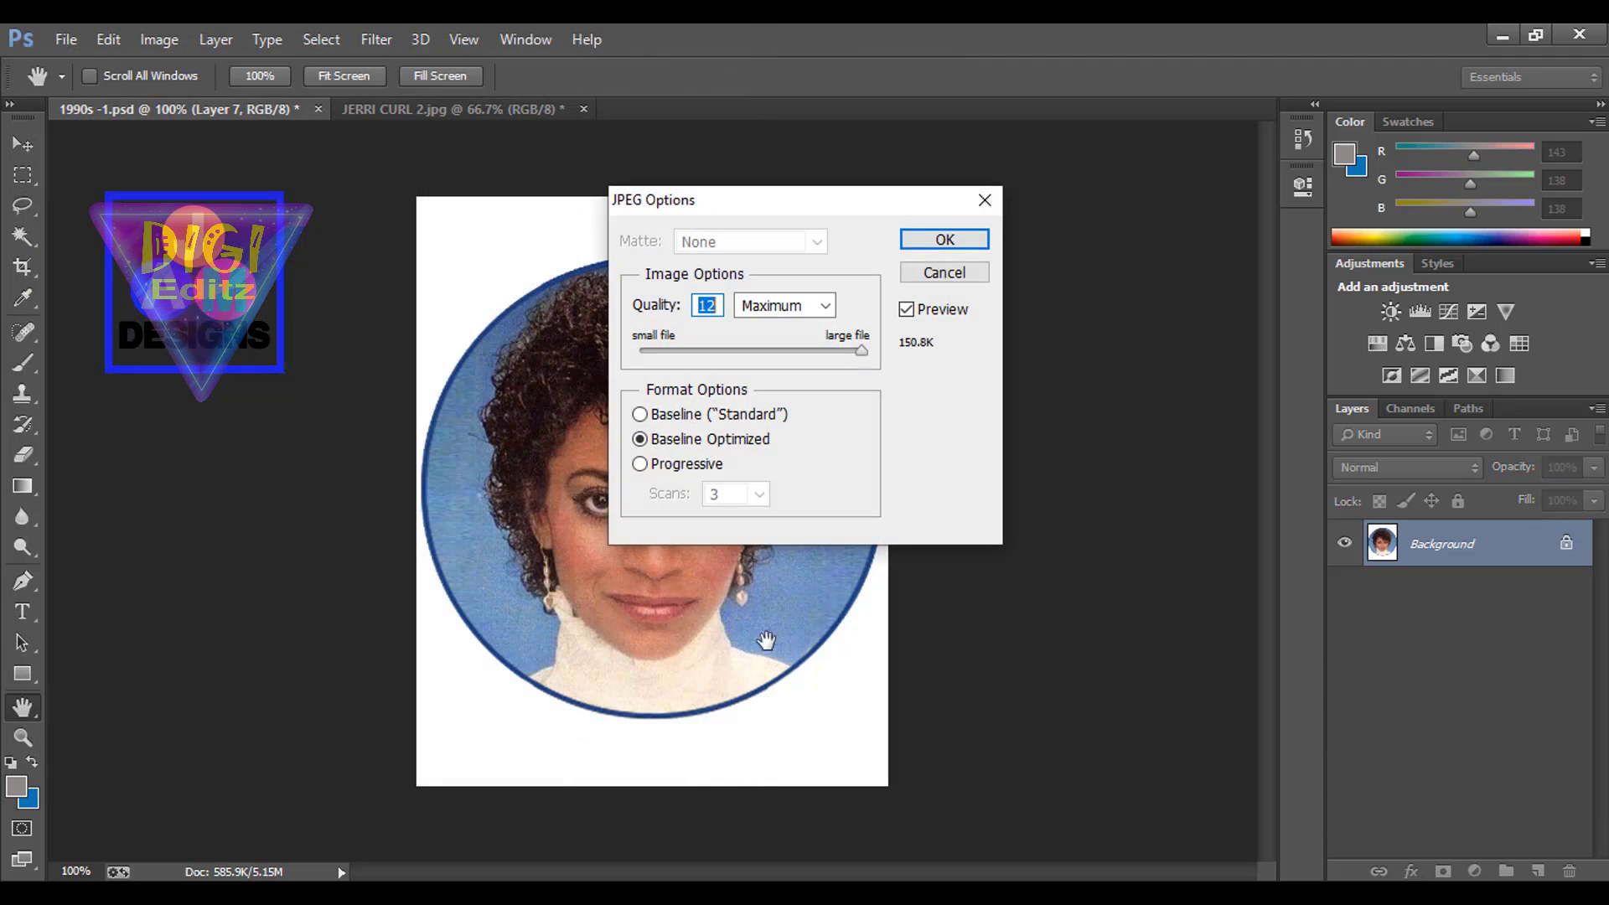
pyautogui.click(923, 239)
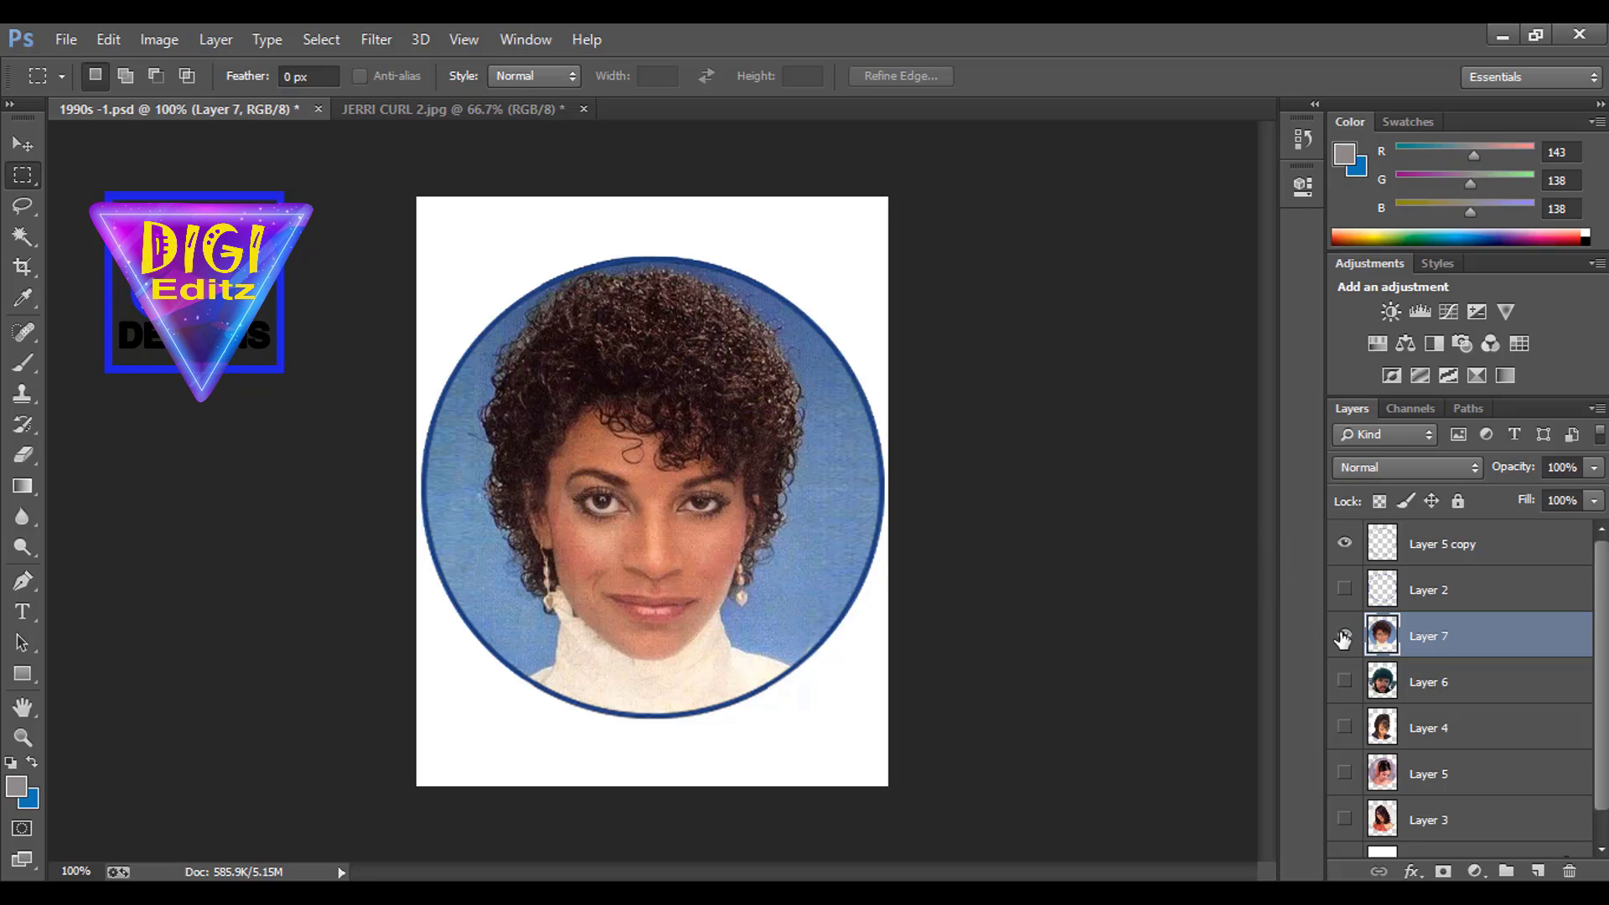
# - Save the retouched JERRI CURL 2 photo as a separate JPEG named JERRI CURL 2e2 and close it
pyautogui.click(430, 109)
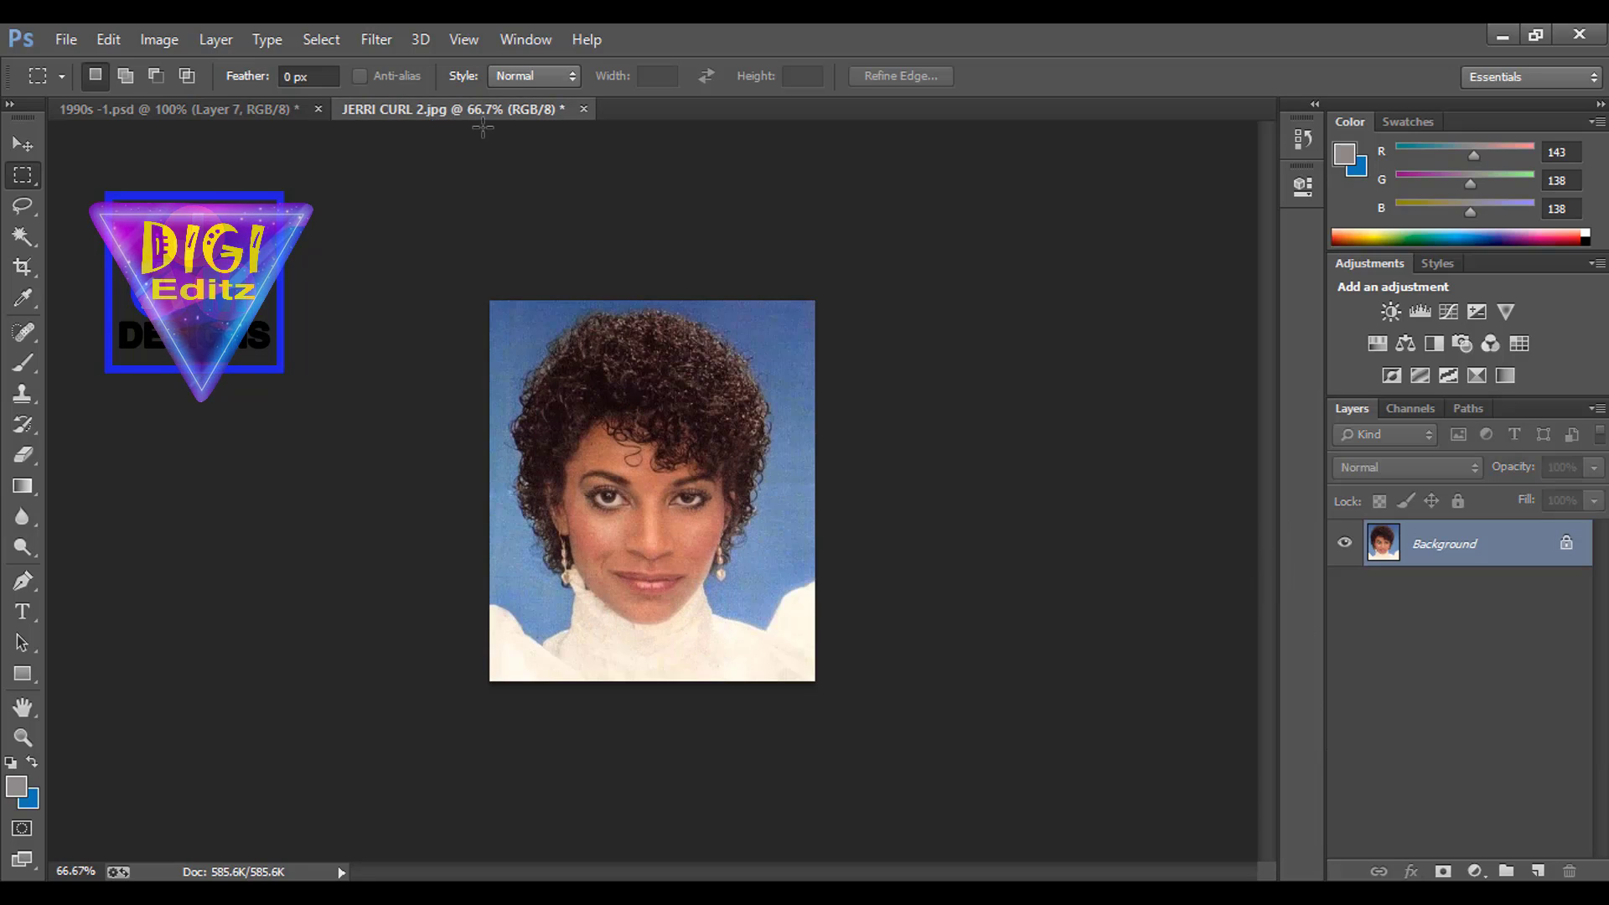
pyautogui.click(62, 42)
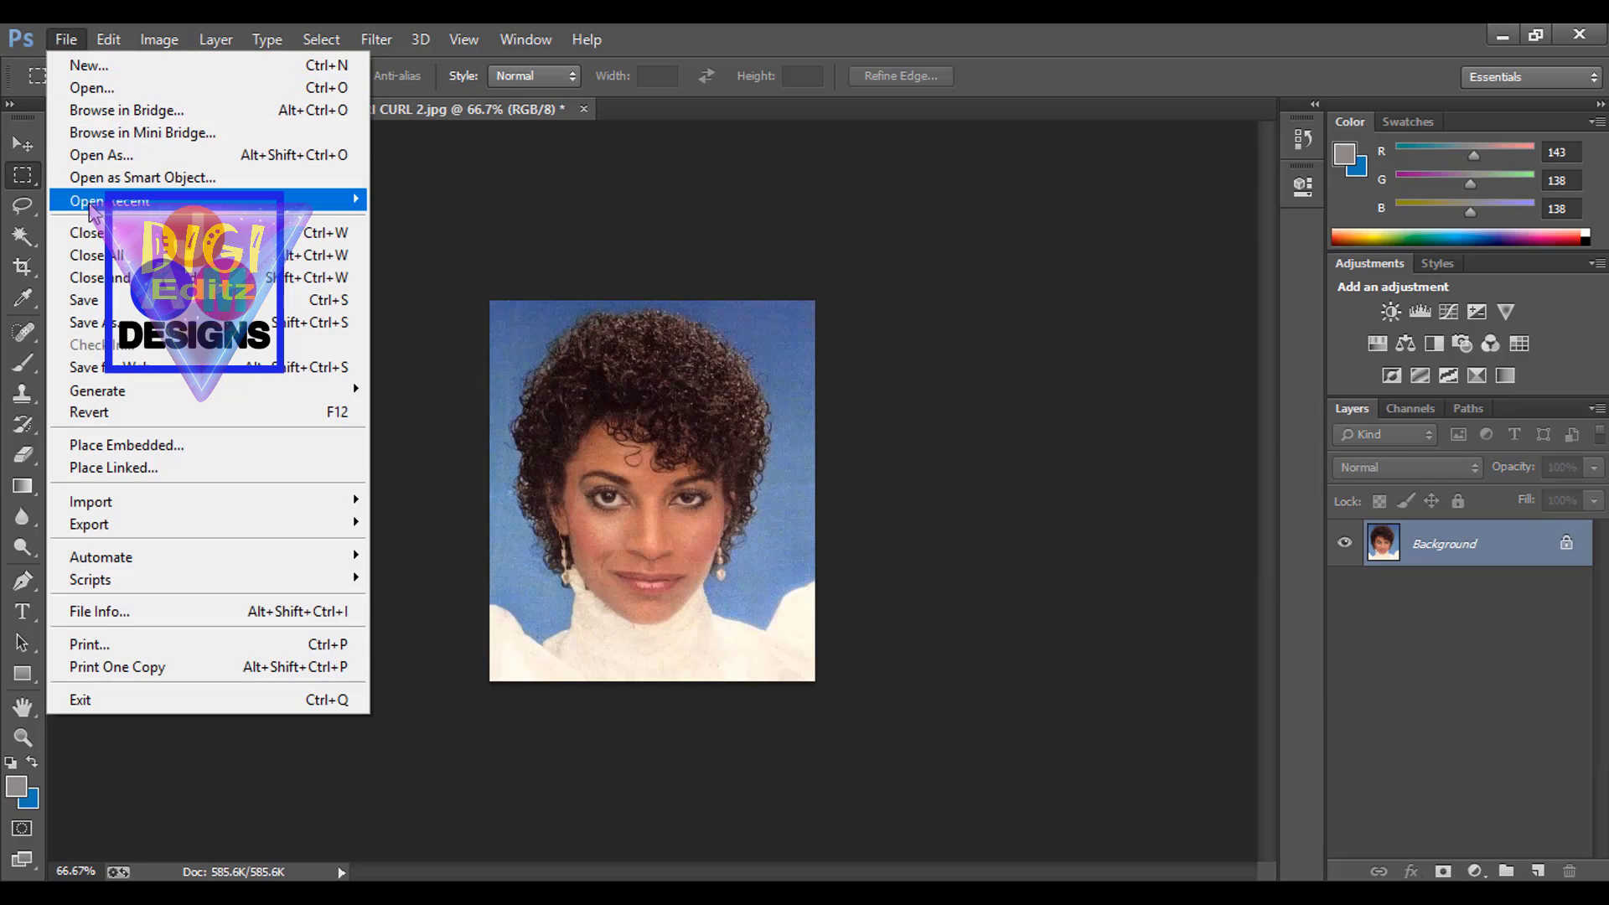
pyautogui.click(117, 312)
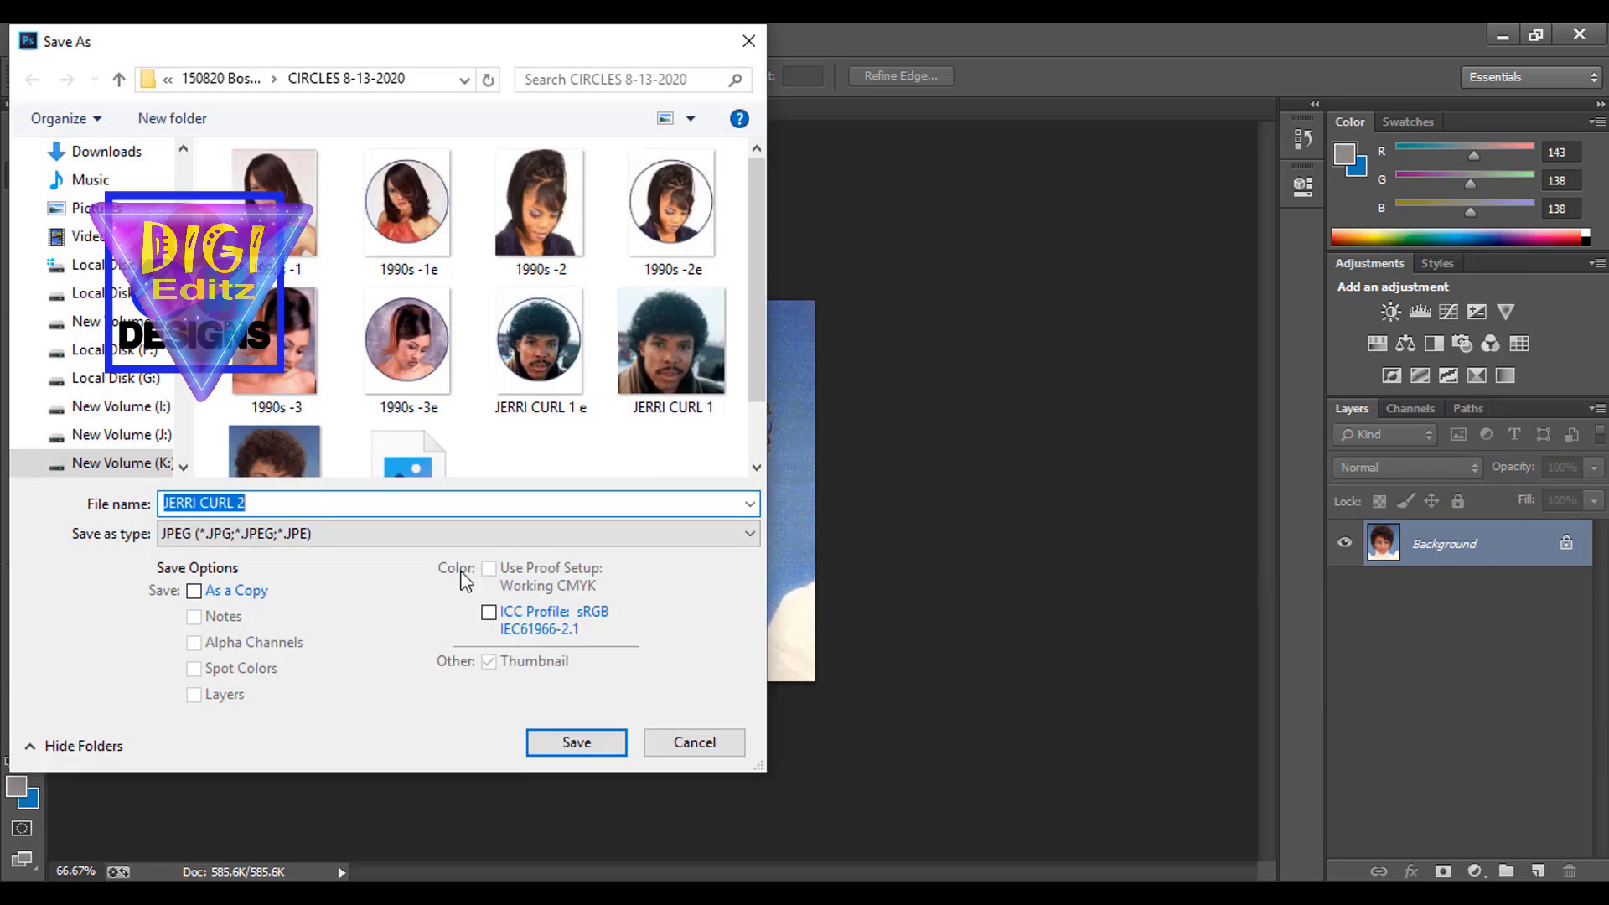
pyautogui.click(326, 501)
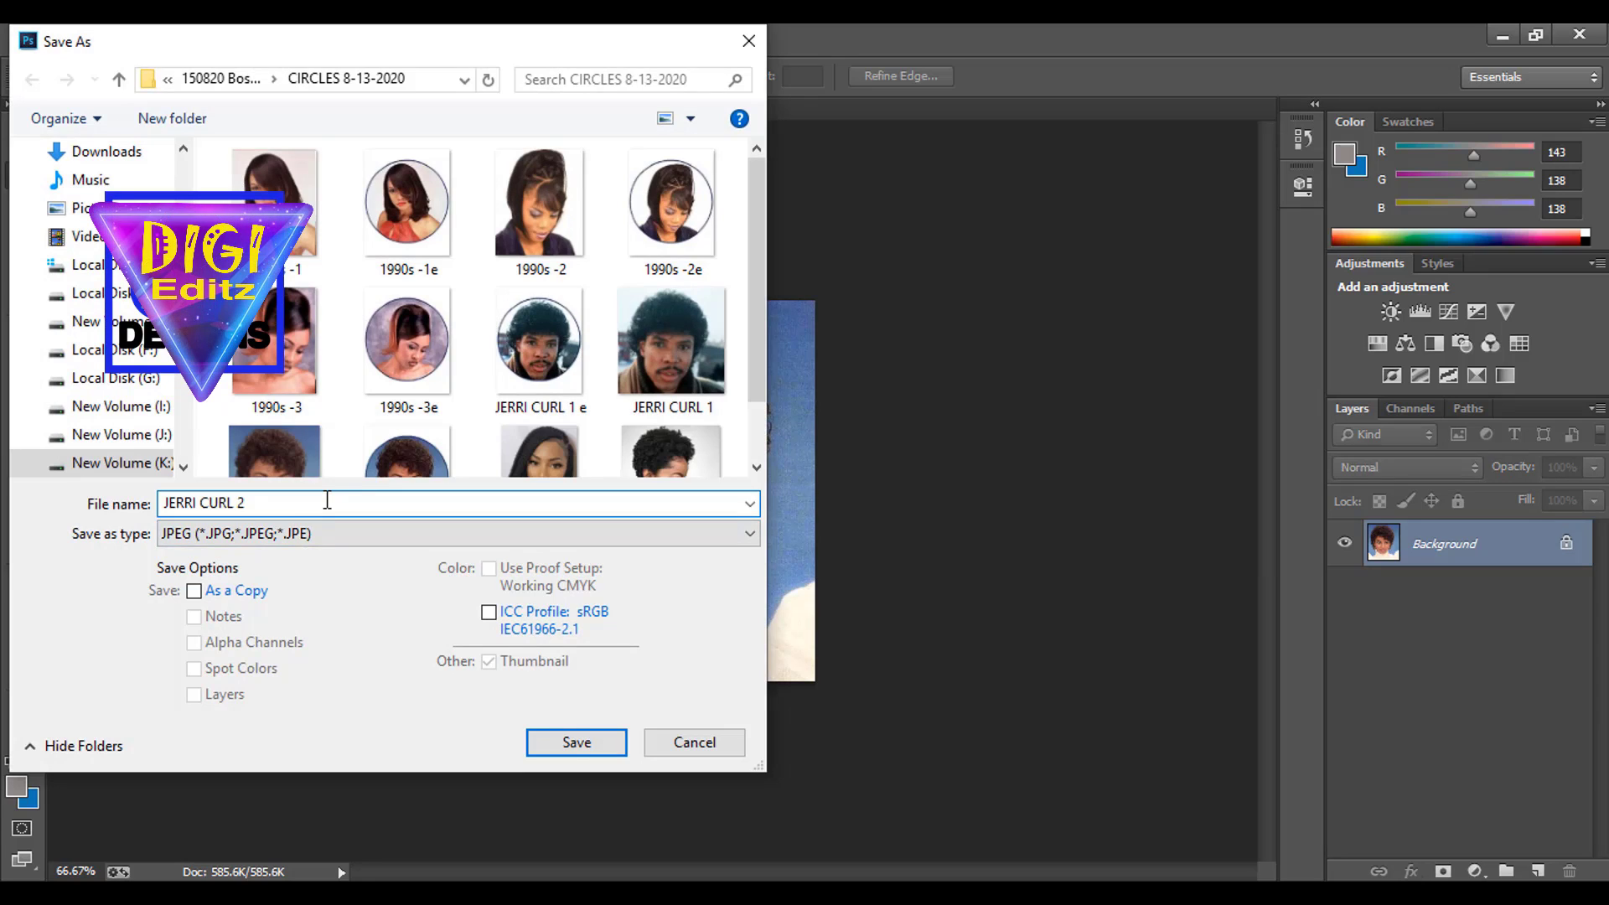
pyautogui.click(557, 743)
pyautogui.click(930, 241)
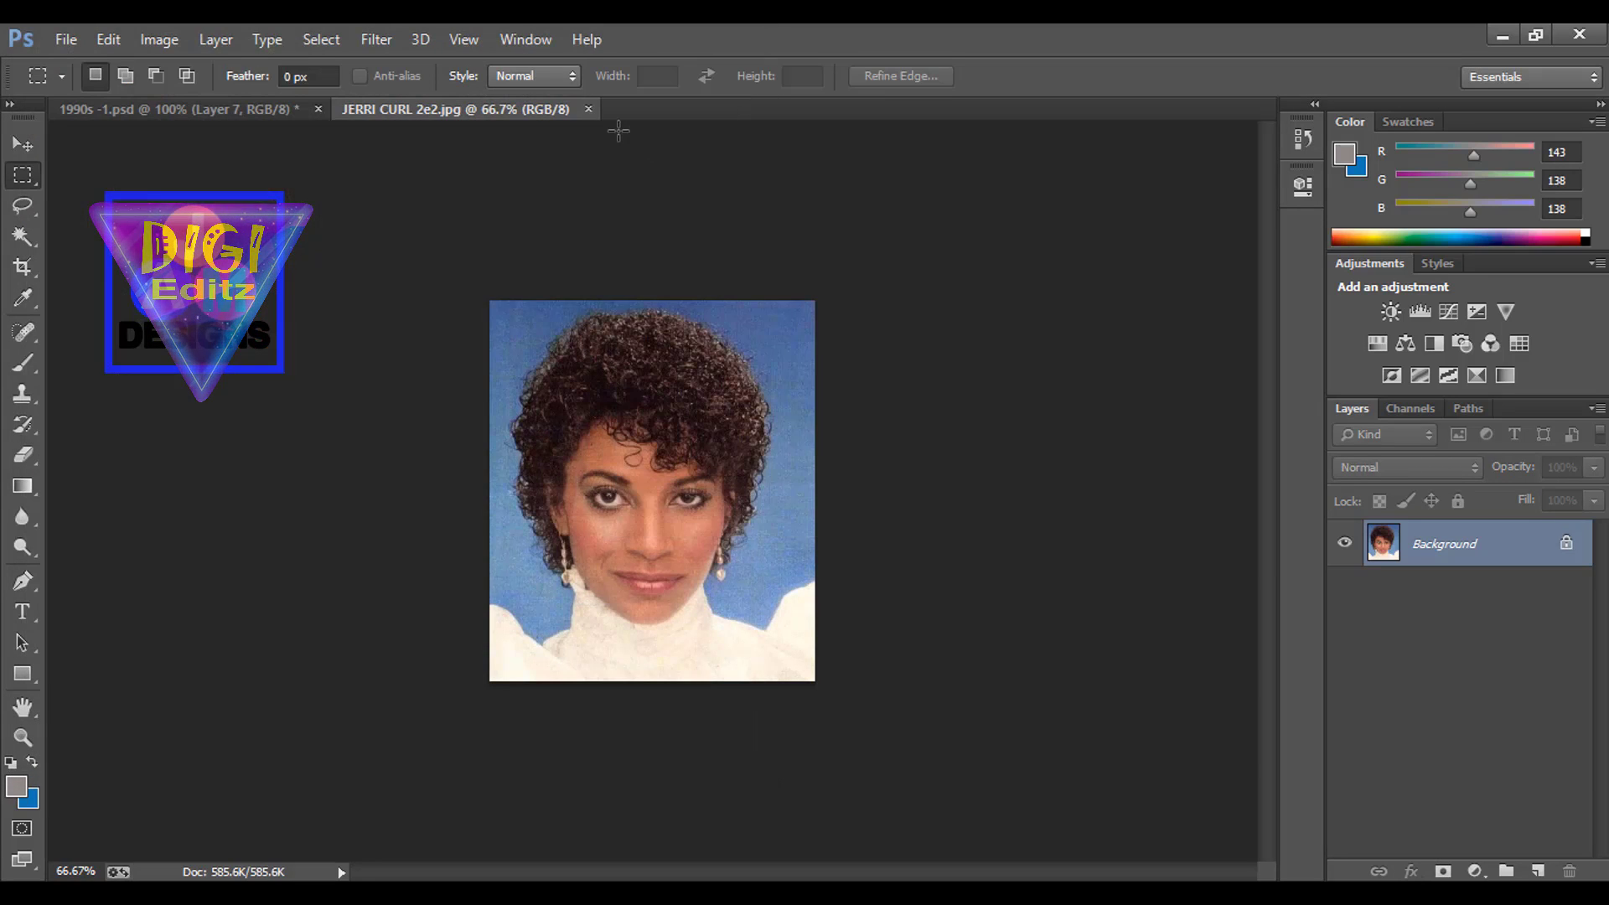
pyautogui.click(589, 109)
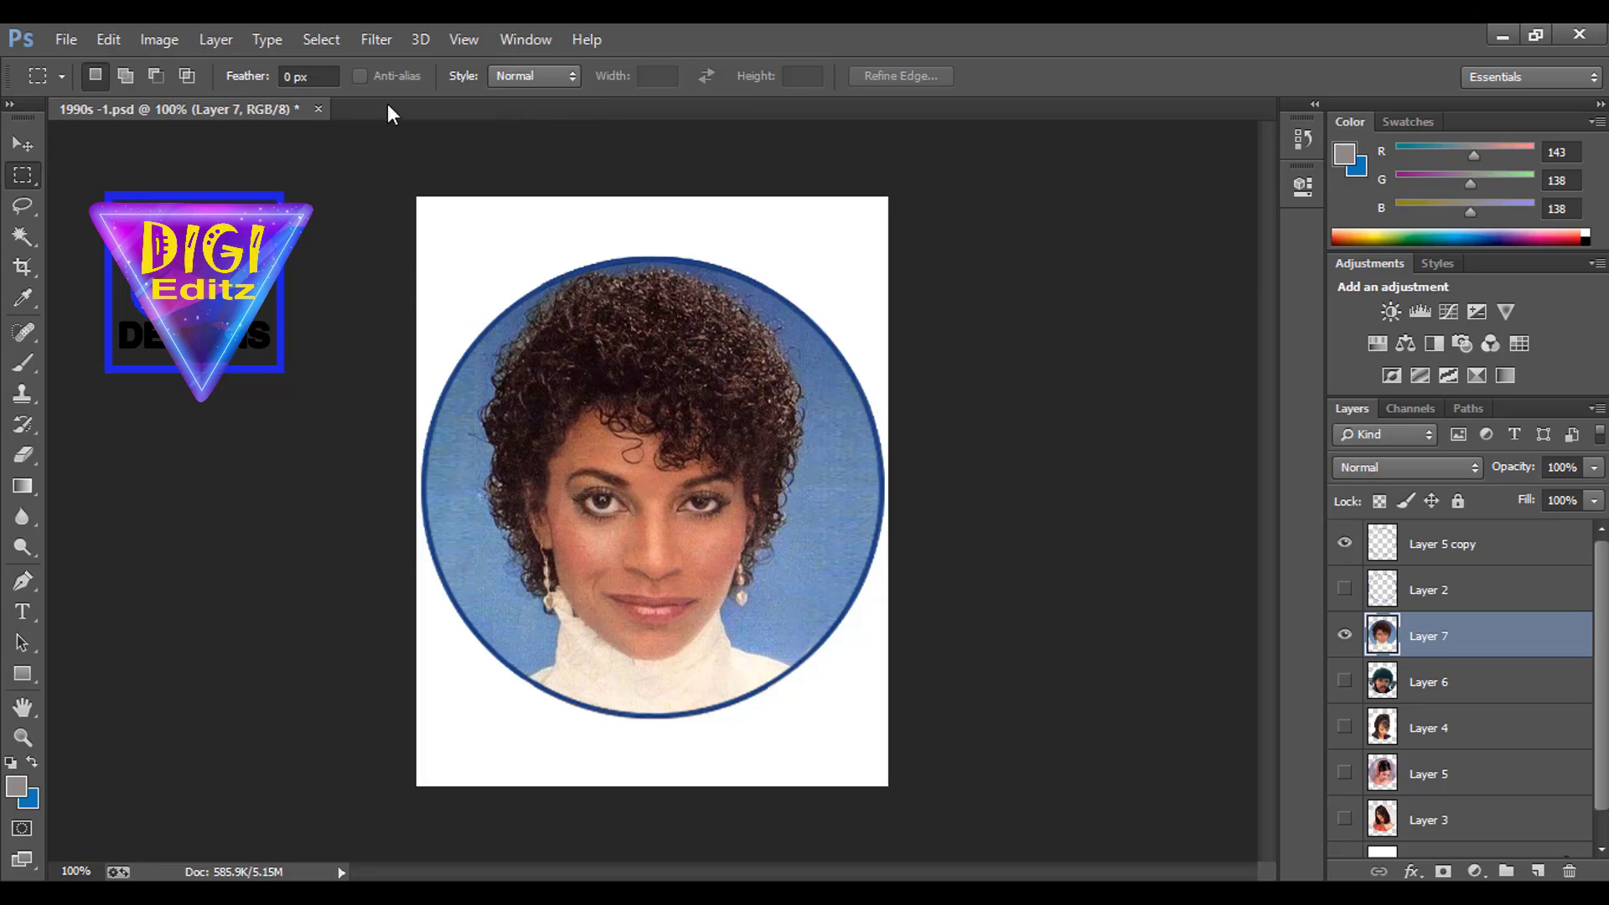
# - Open the JERRI CURL 3 photo from the CIRCLES 8-13-2020 folder
pyautogui.click(74, 42)
pyautogui.click(83, 85)
pyautogui.scroll(-1, 608, 391)
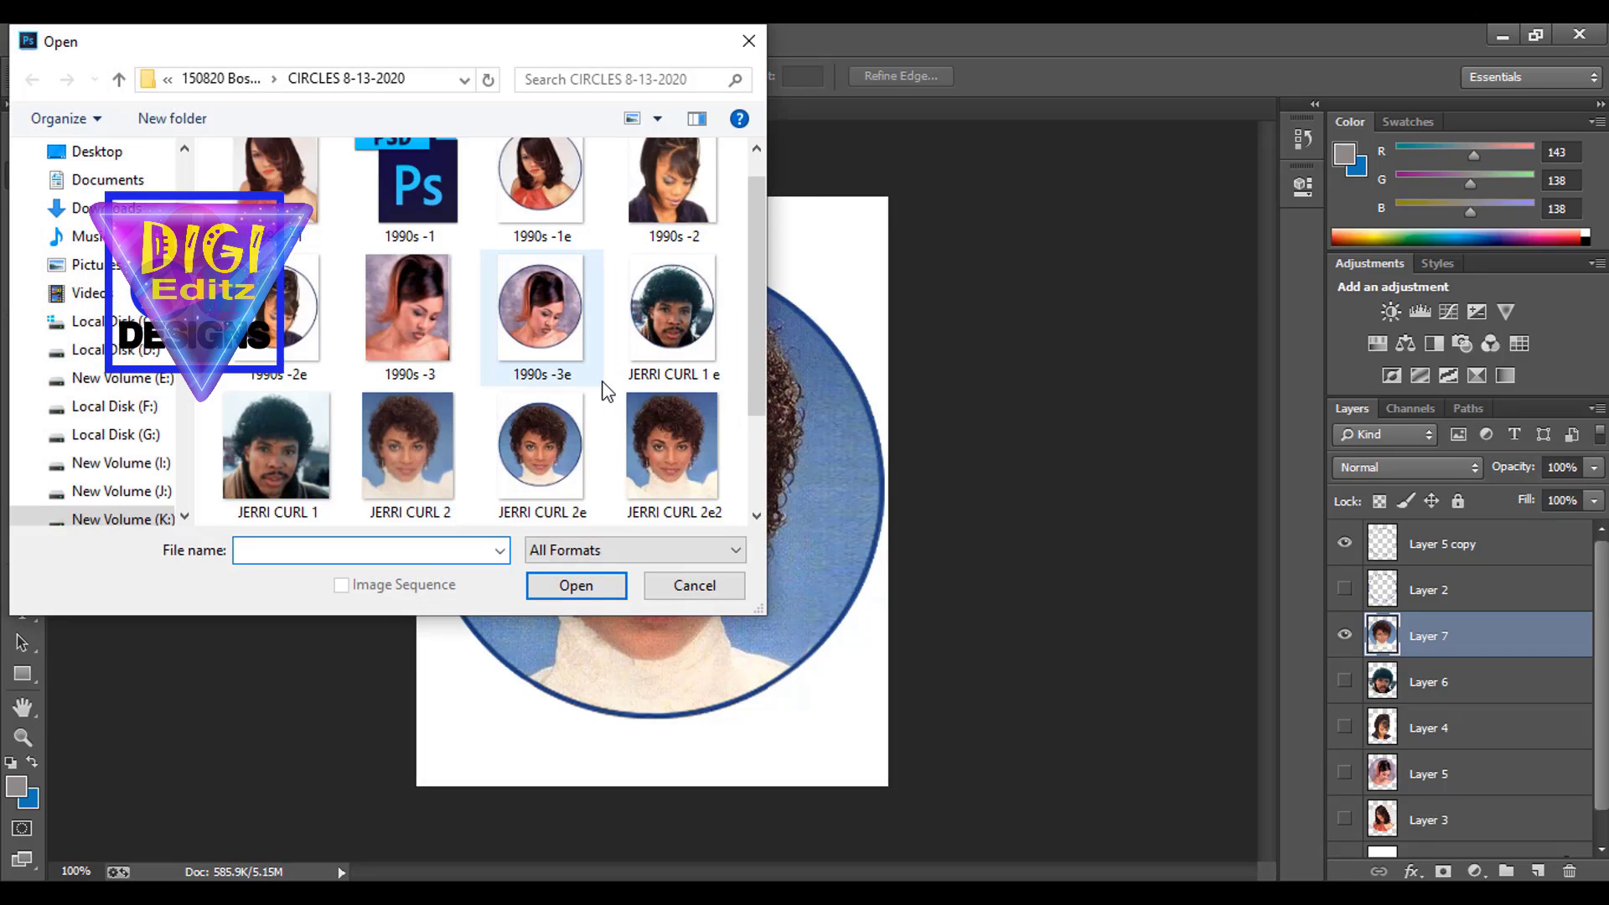
pyautogui.scroll(-1, 608, 392)
pyautogui.click(312, 473)
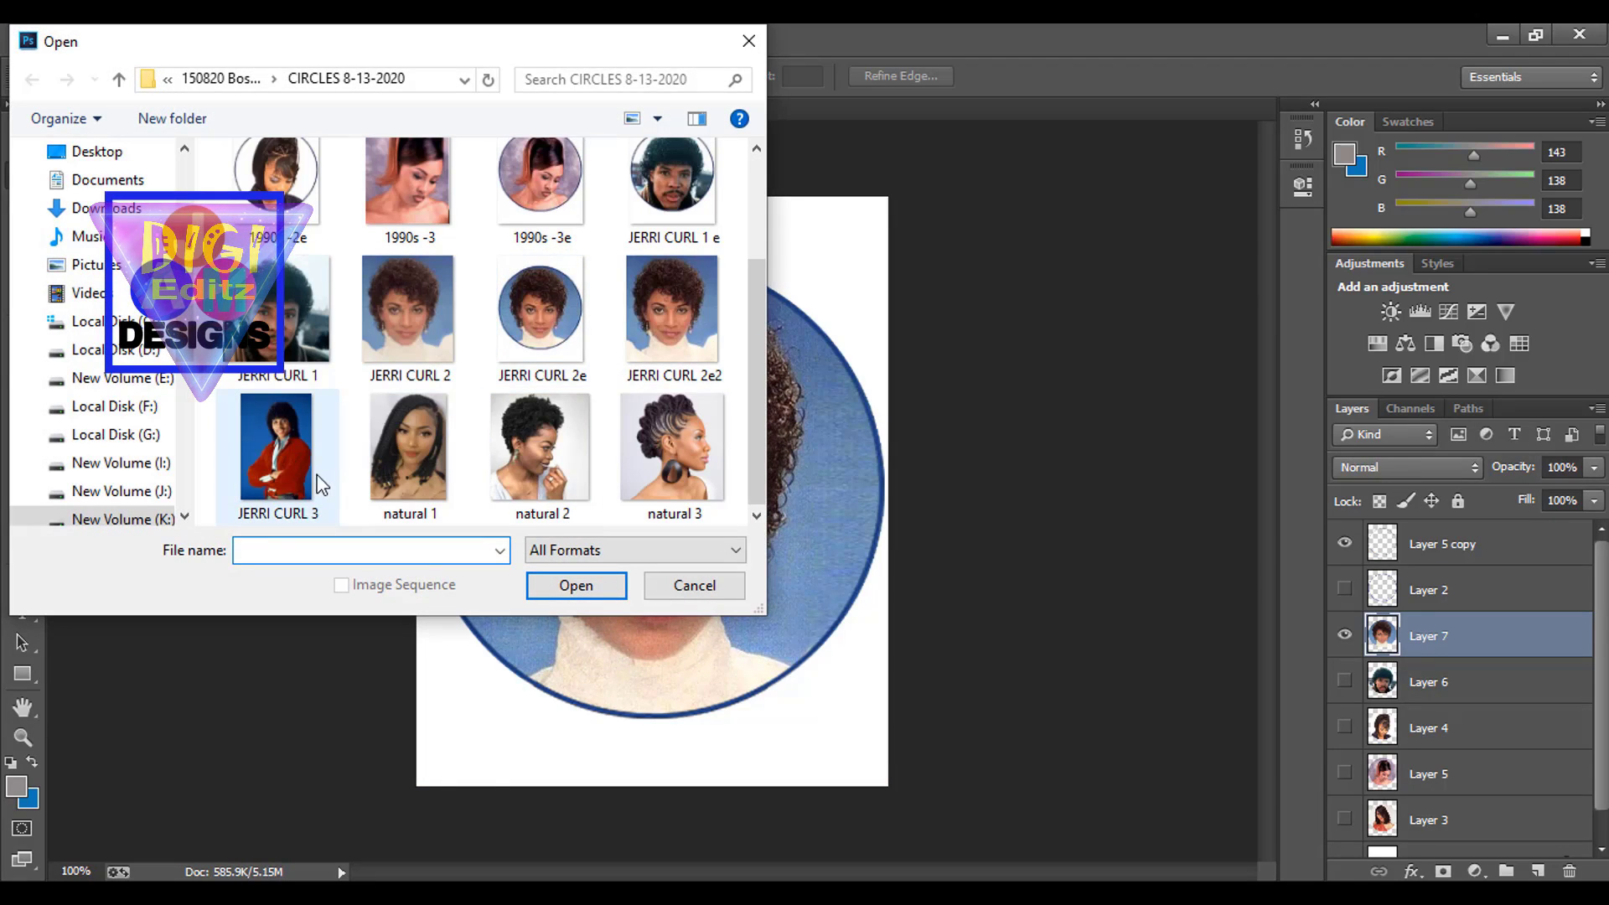
pyautogui.click(570, 586)
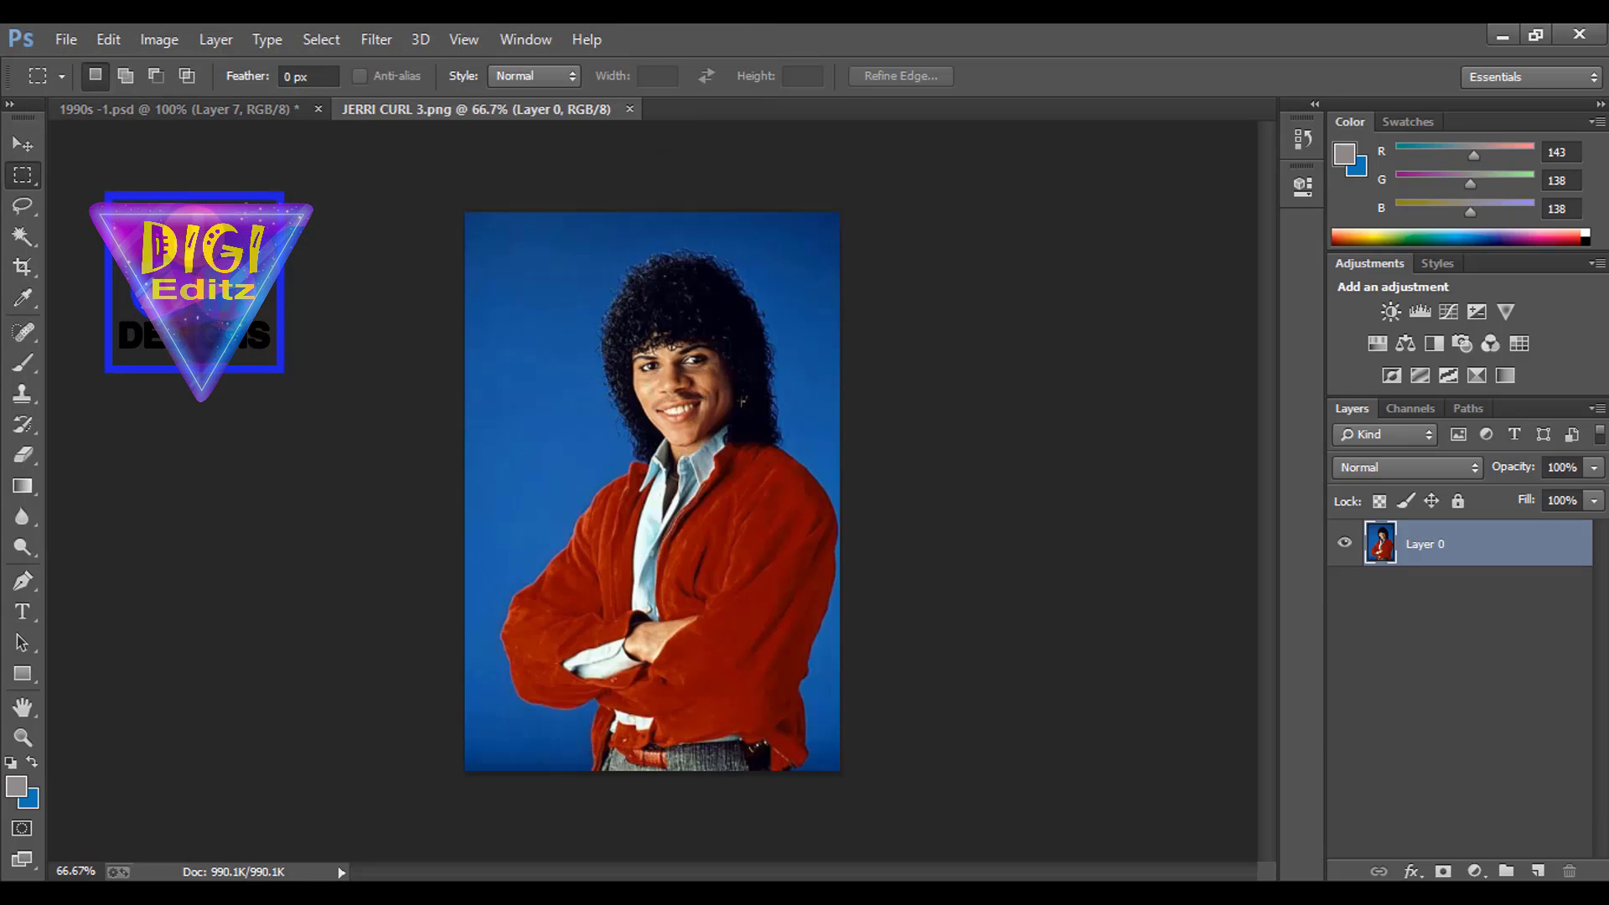
# - In 1990s -1.psd, hide Layer 7, duplicate the Layer 5 copy circle outline, and hide the original outline
pyautogui.click(186, 116)
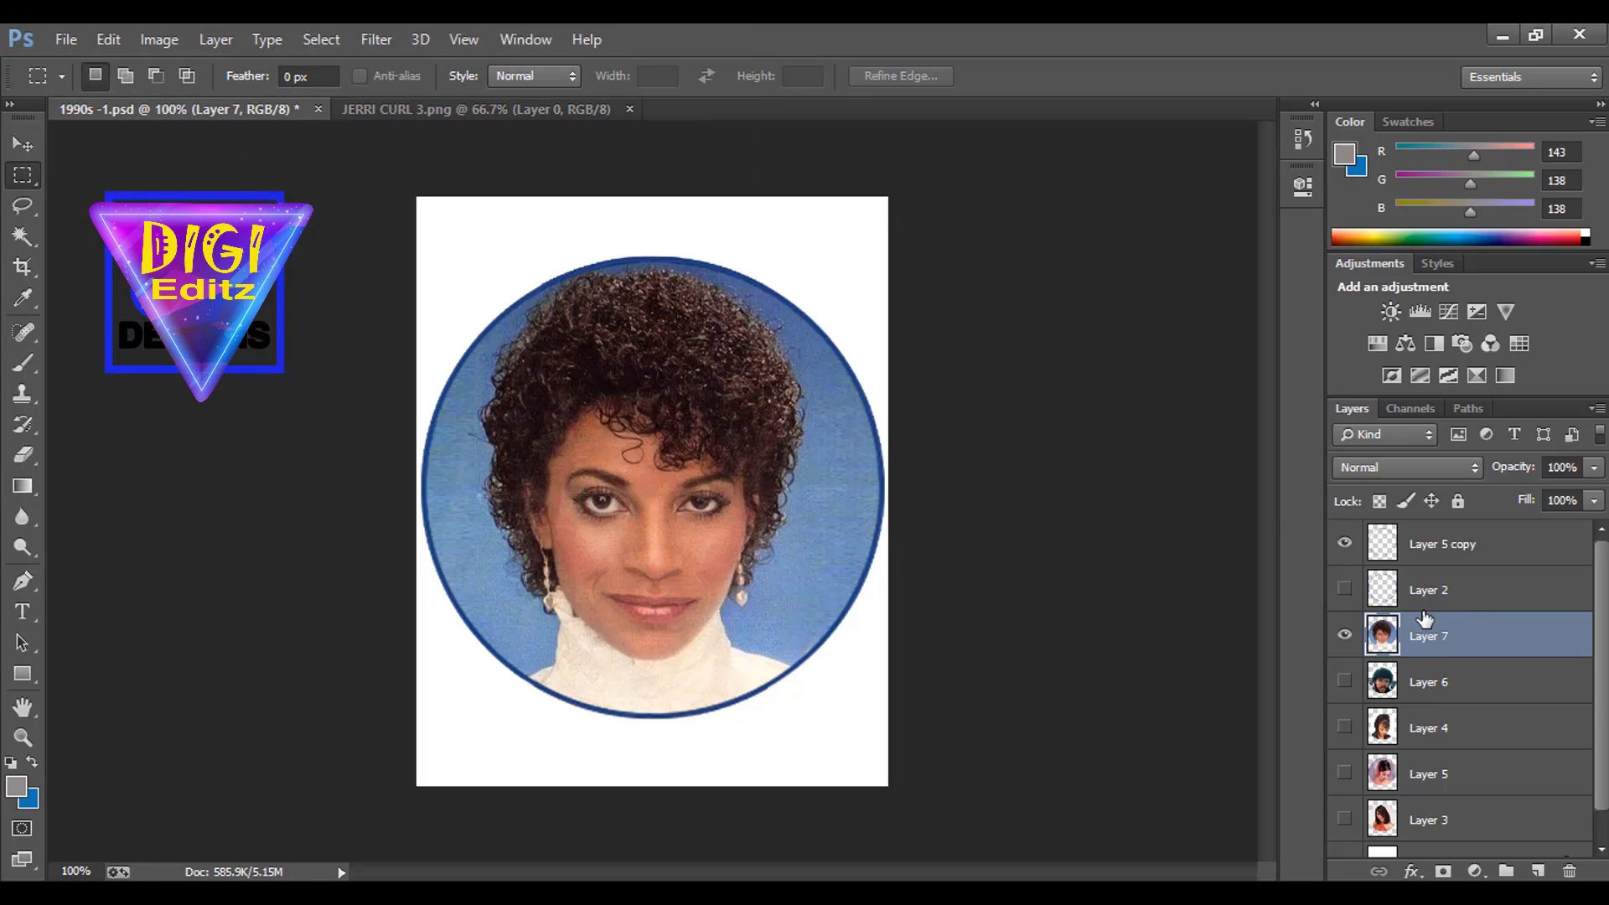
pyautogui.click(1345, 636)
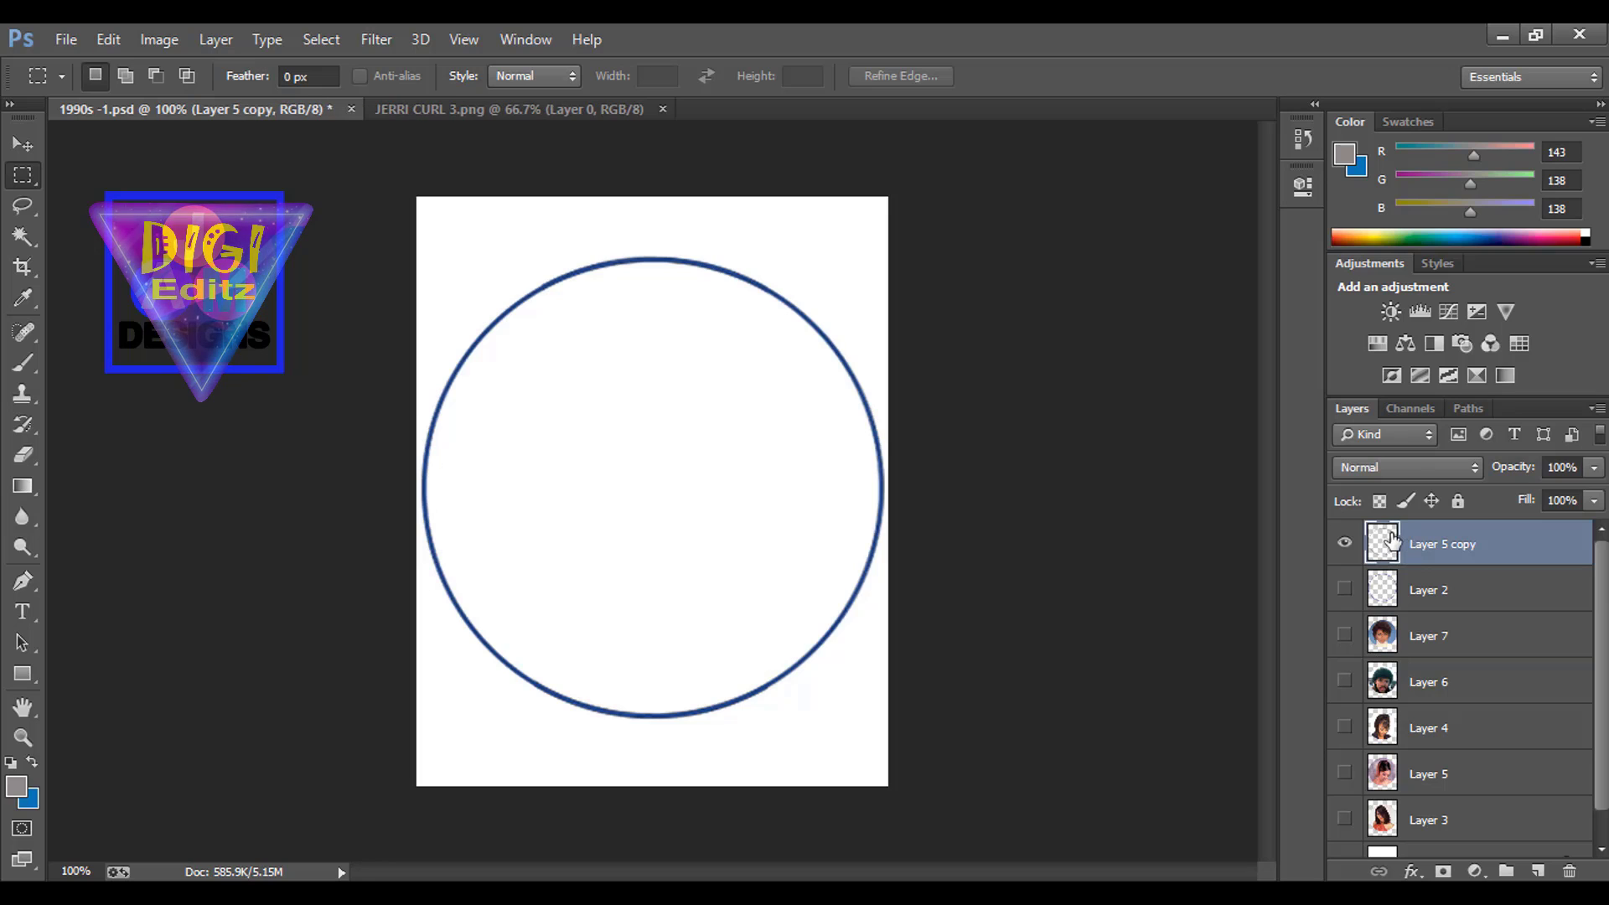
pyautogui.hotkey('ctrl', 'j')
pyautogui.click(1345, 591)
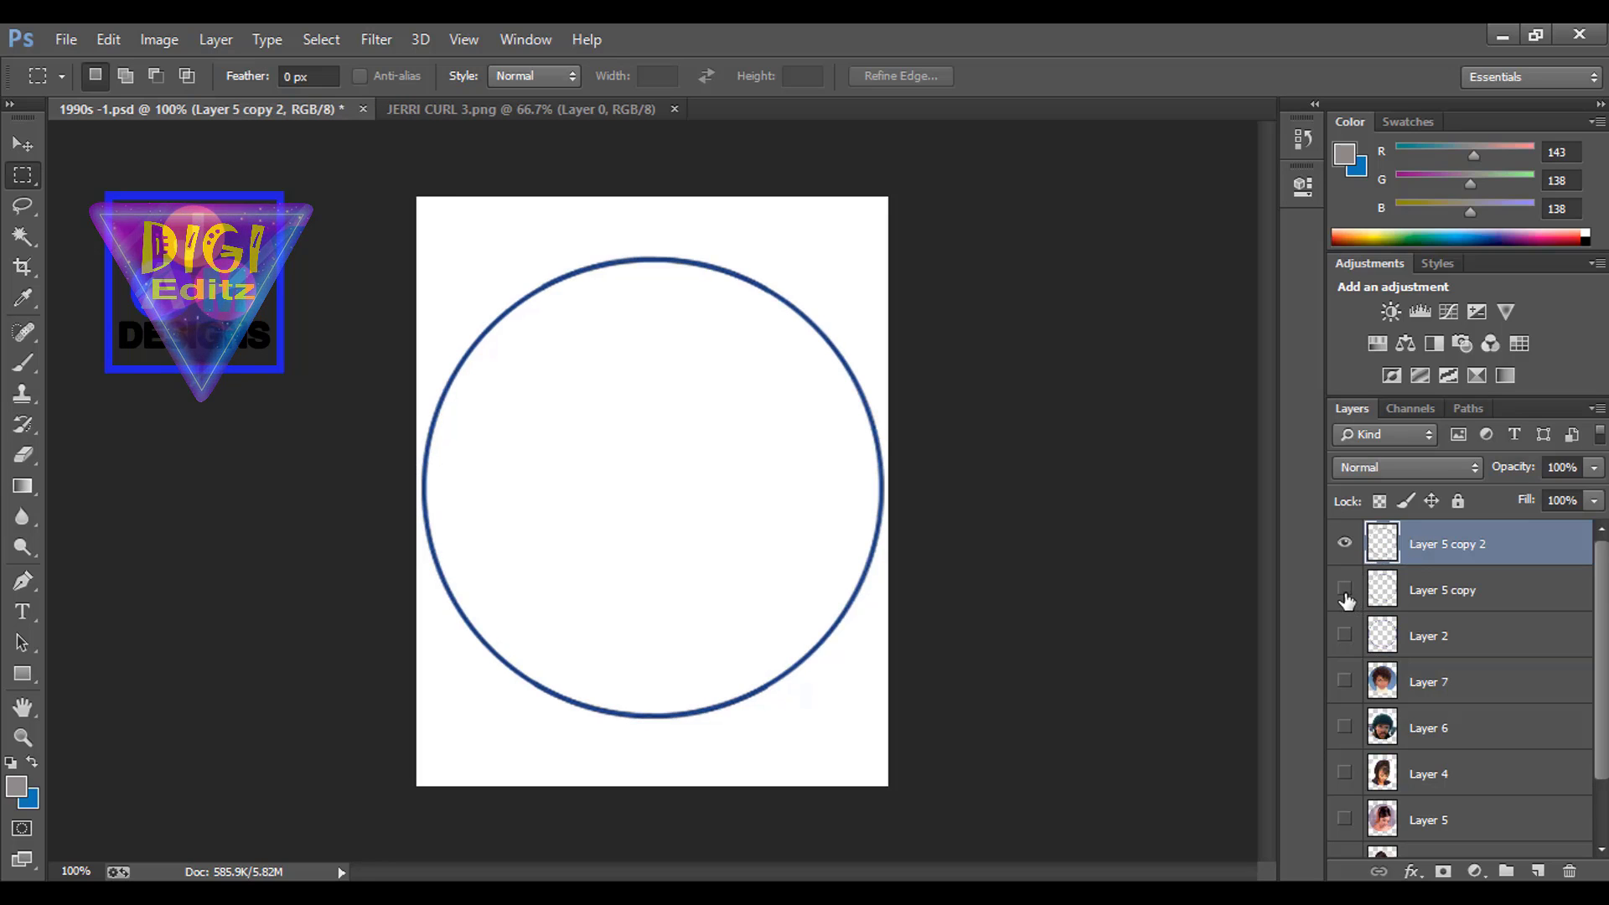
# - Turn the duplicated circle outline black by lowering its Hue/Saturation Lightness to the minimum
pyautogui.click(158, 41)
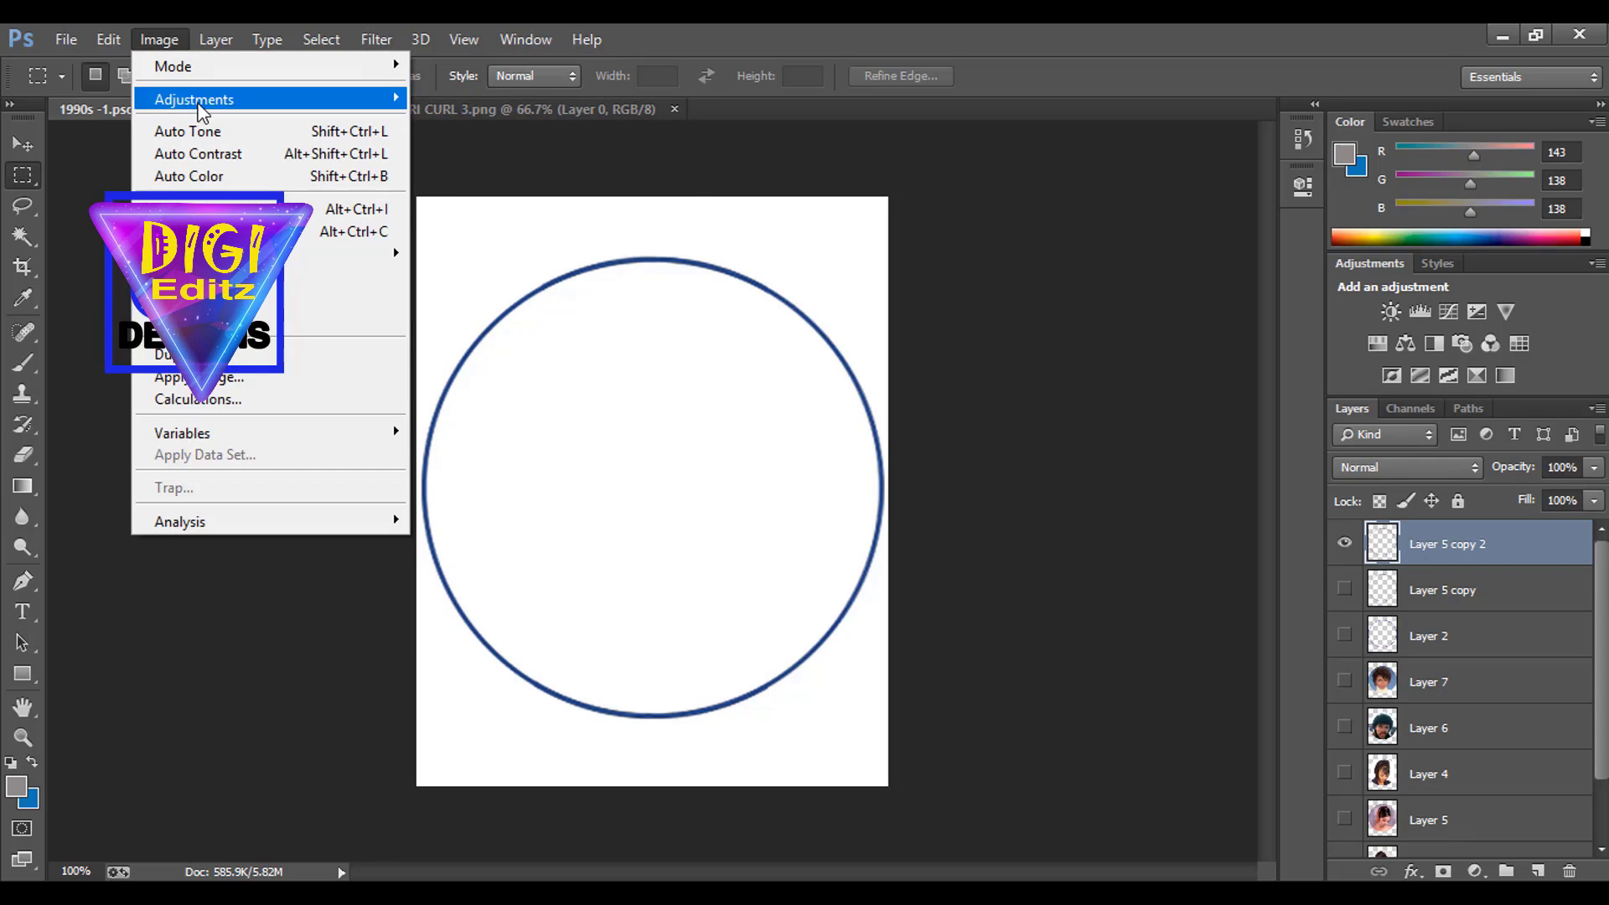
pyautogui.moveTo(201, 100)
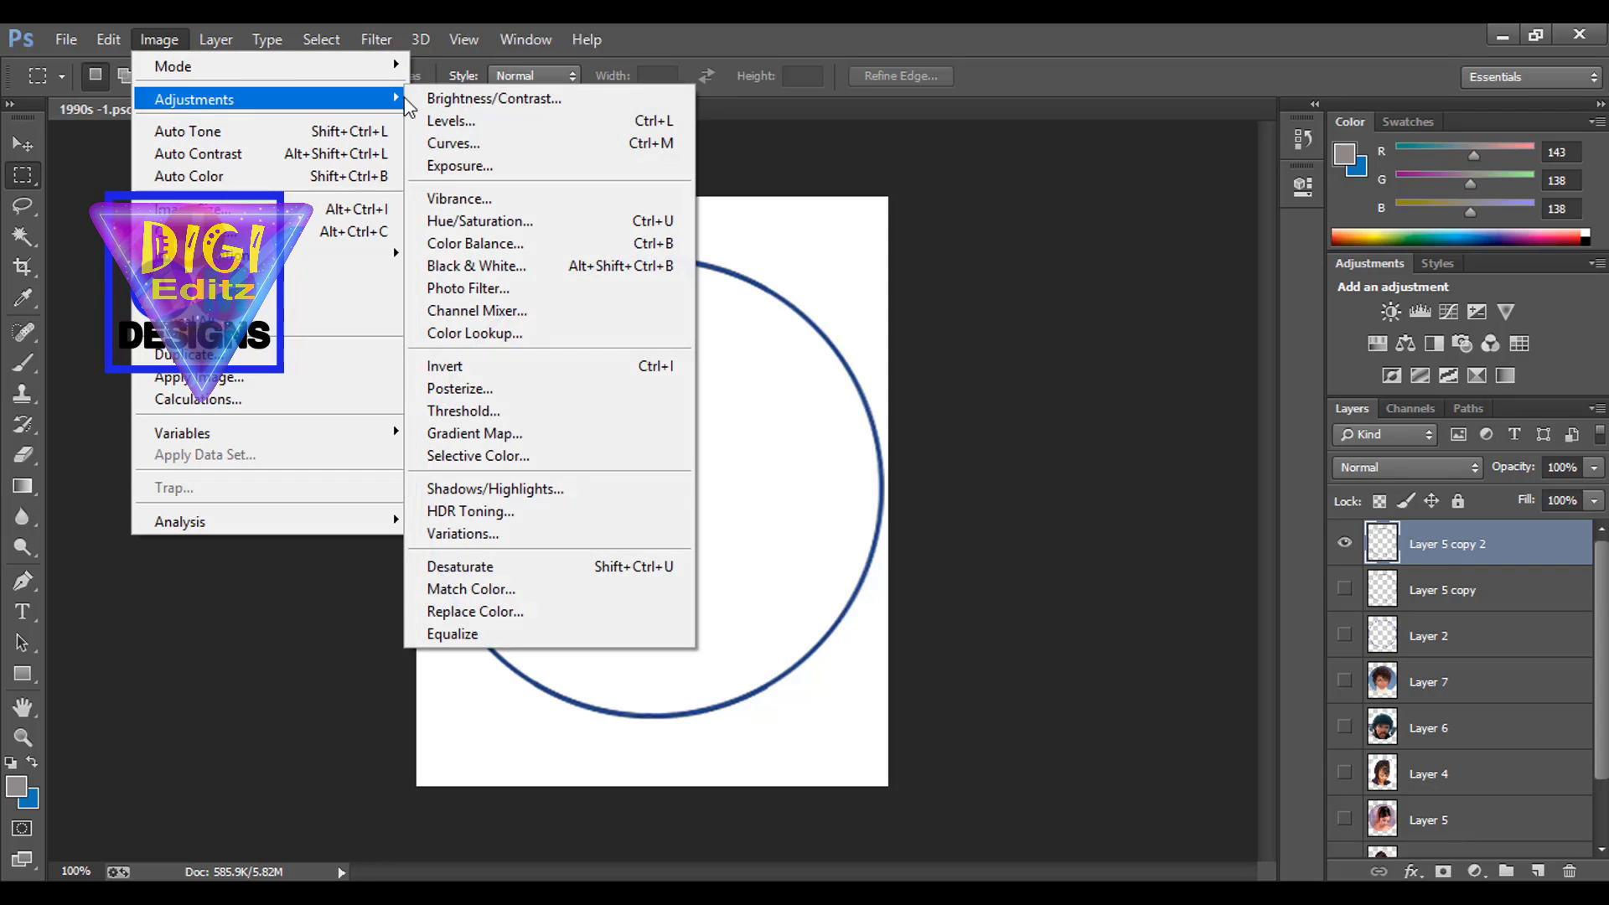
pyautogui.click(521, 222)
pyautogui.moveTo(1215, 339); pyautogui.dragTo(1099, 338)
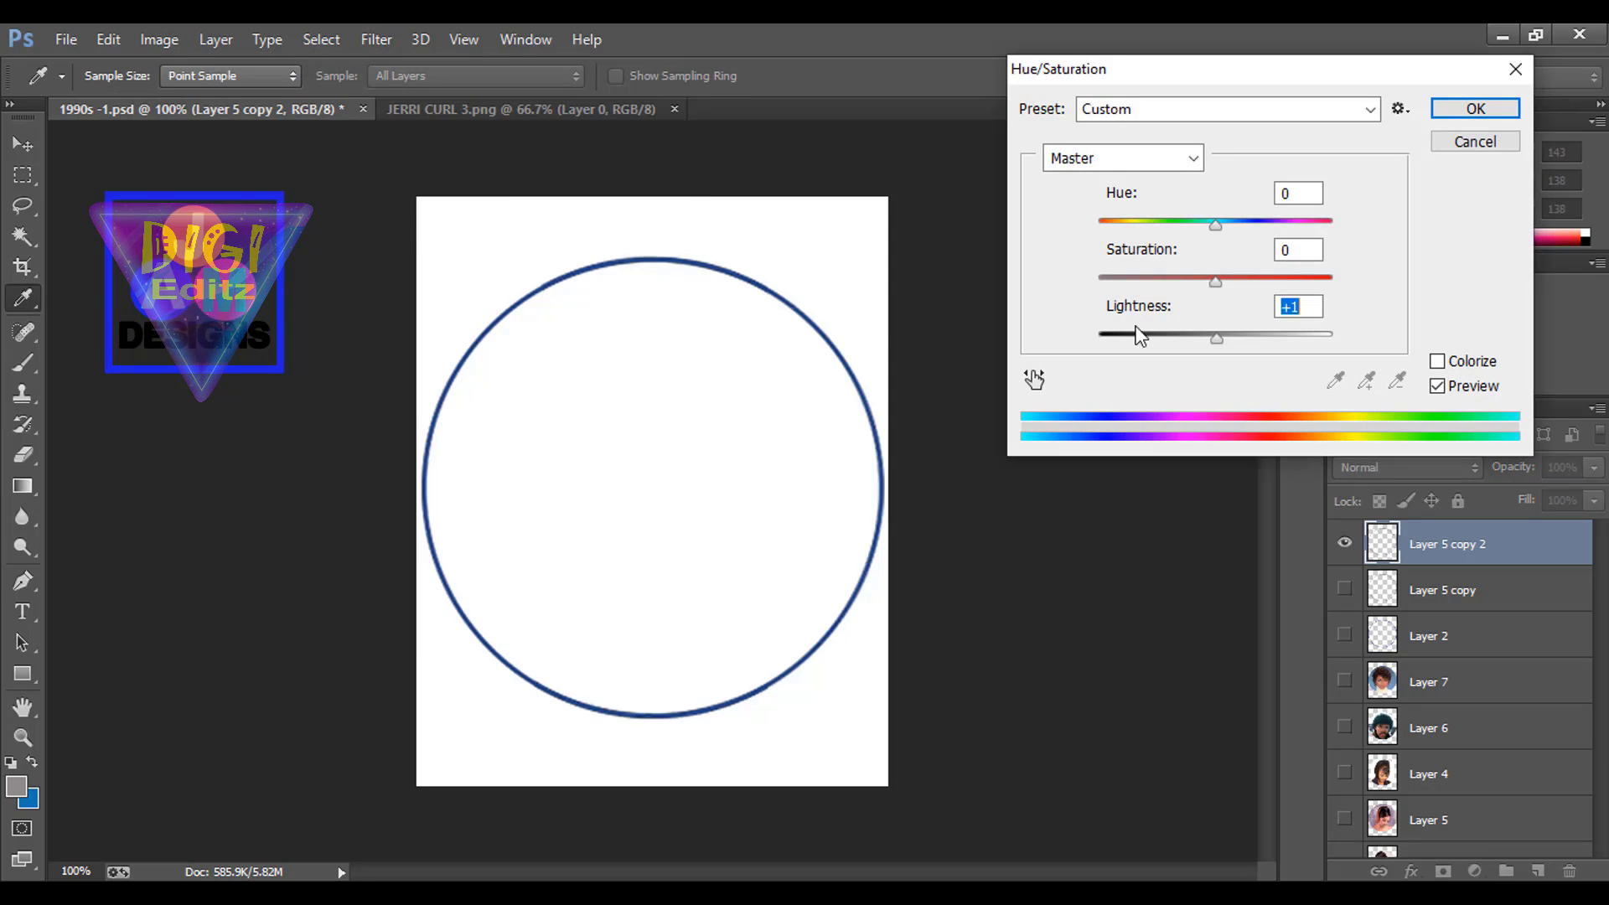
pyautogui.click(1500, 115)
pyautogui.press('m')
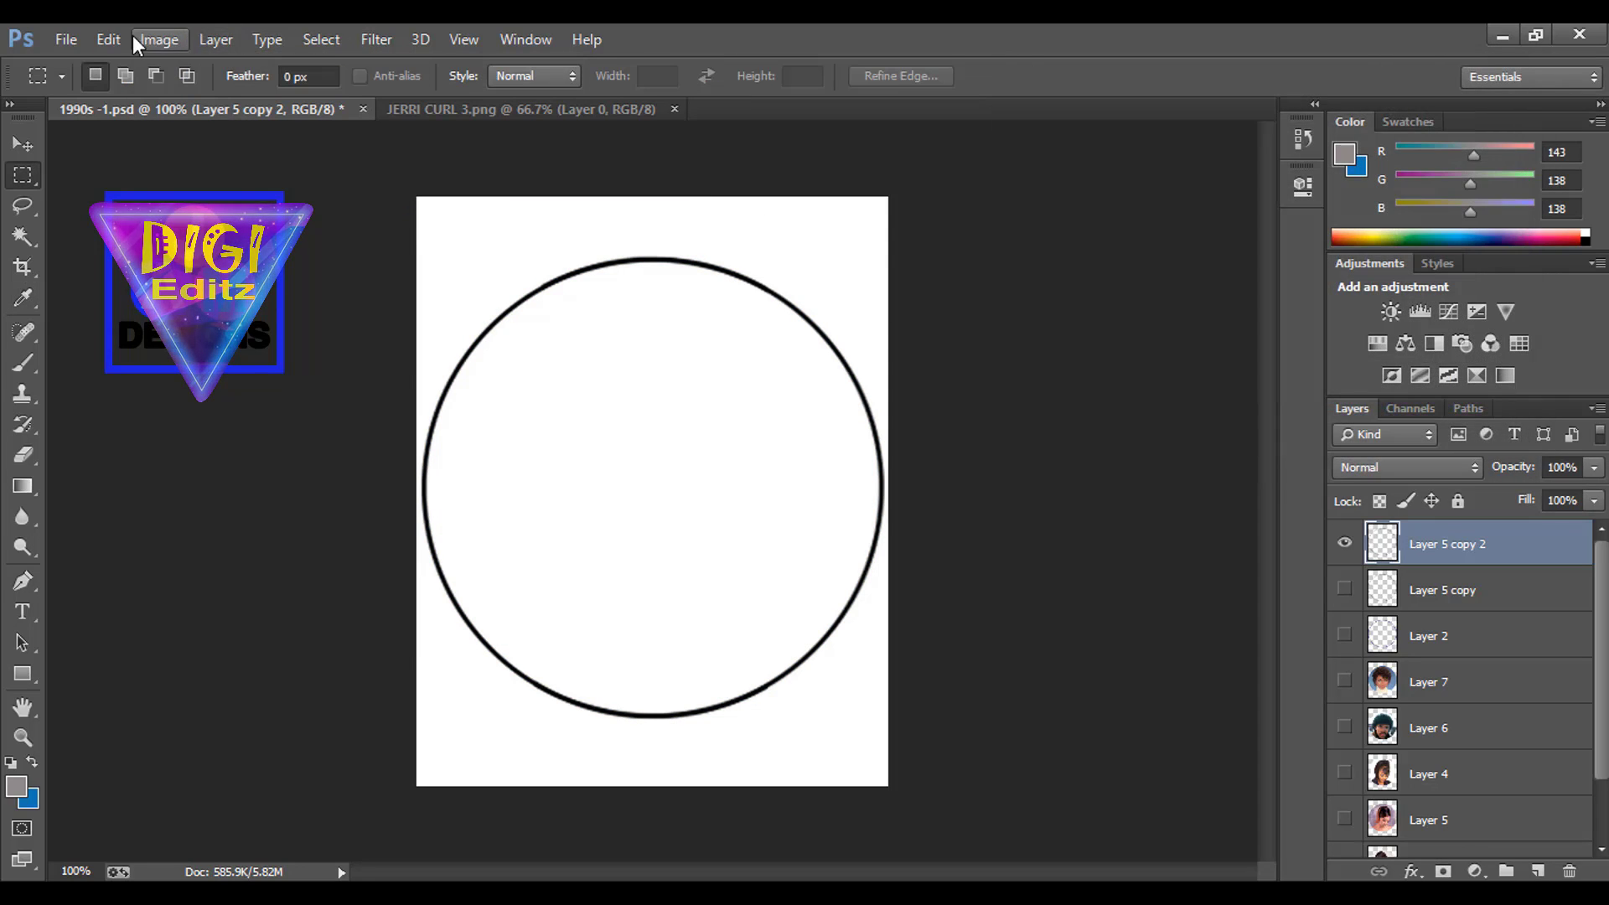
# - Lighten the duplicated circle outline to grey by setting its Hue/Saturation Lightness to +43
pyautogui.click(155, 39)
pyautogui.moveTo(181, 101)
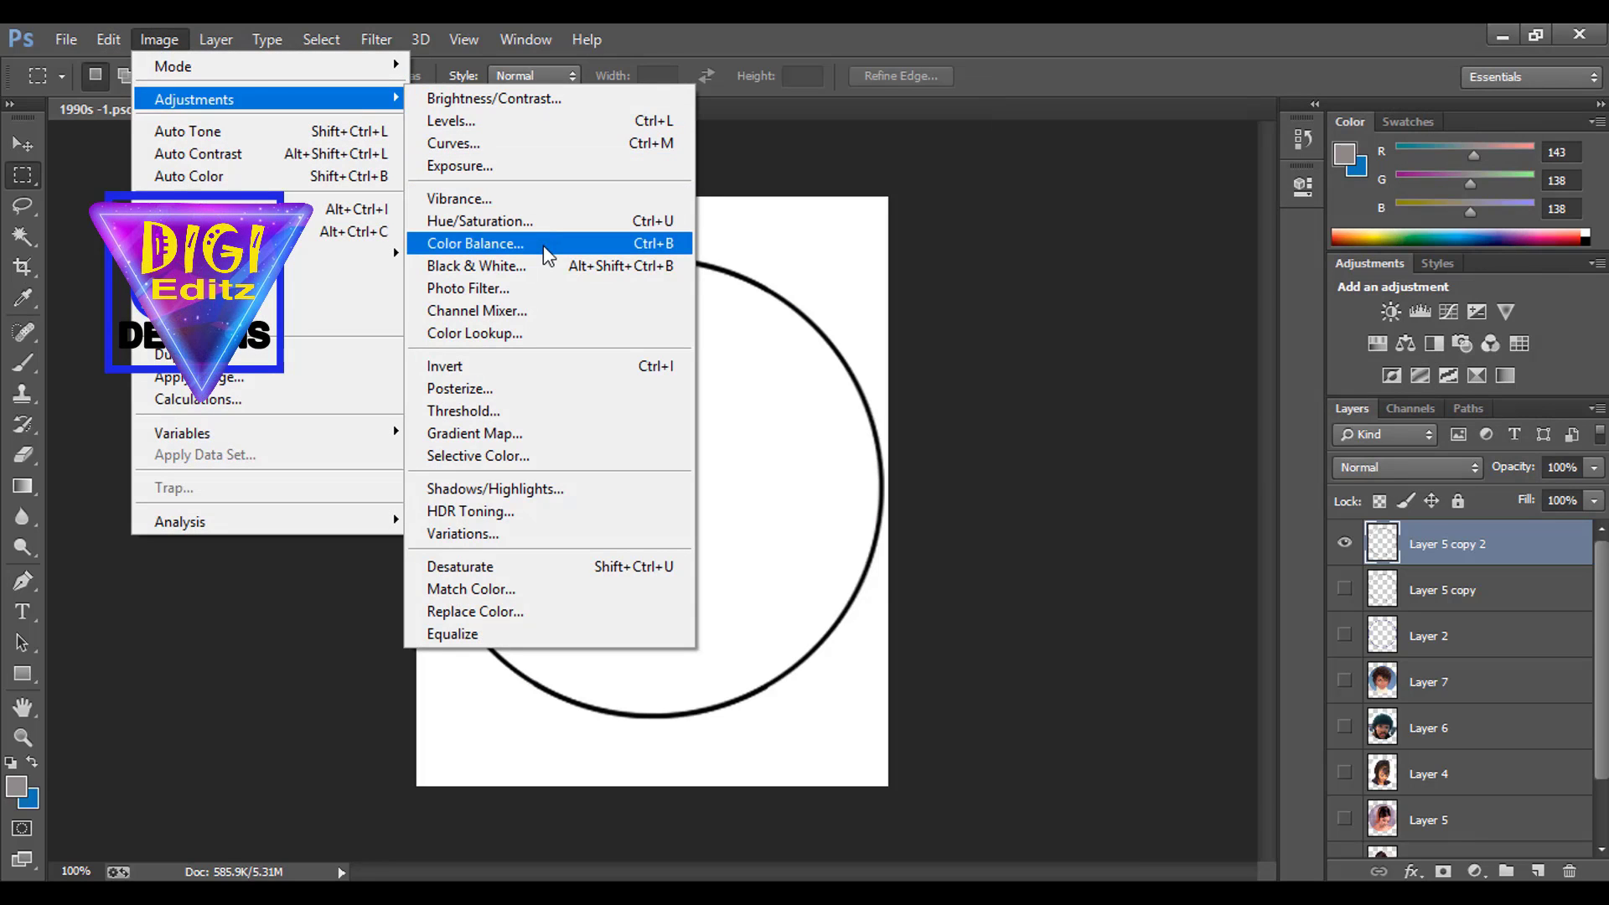
pyautogui.click(546, 223)
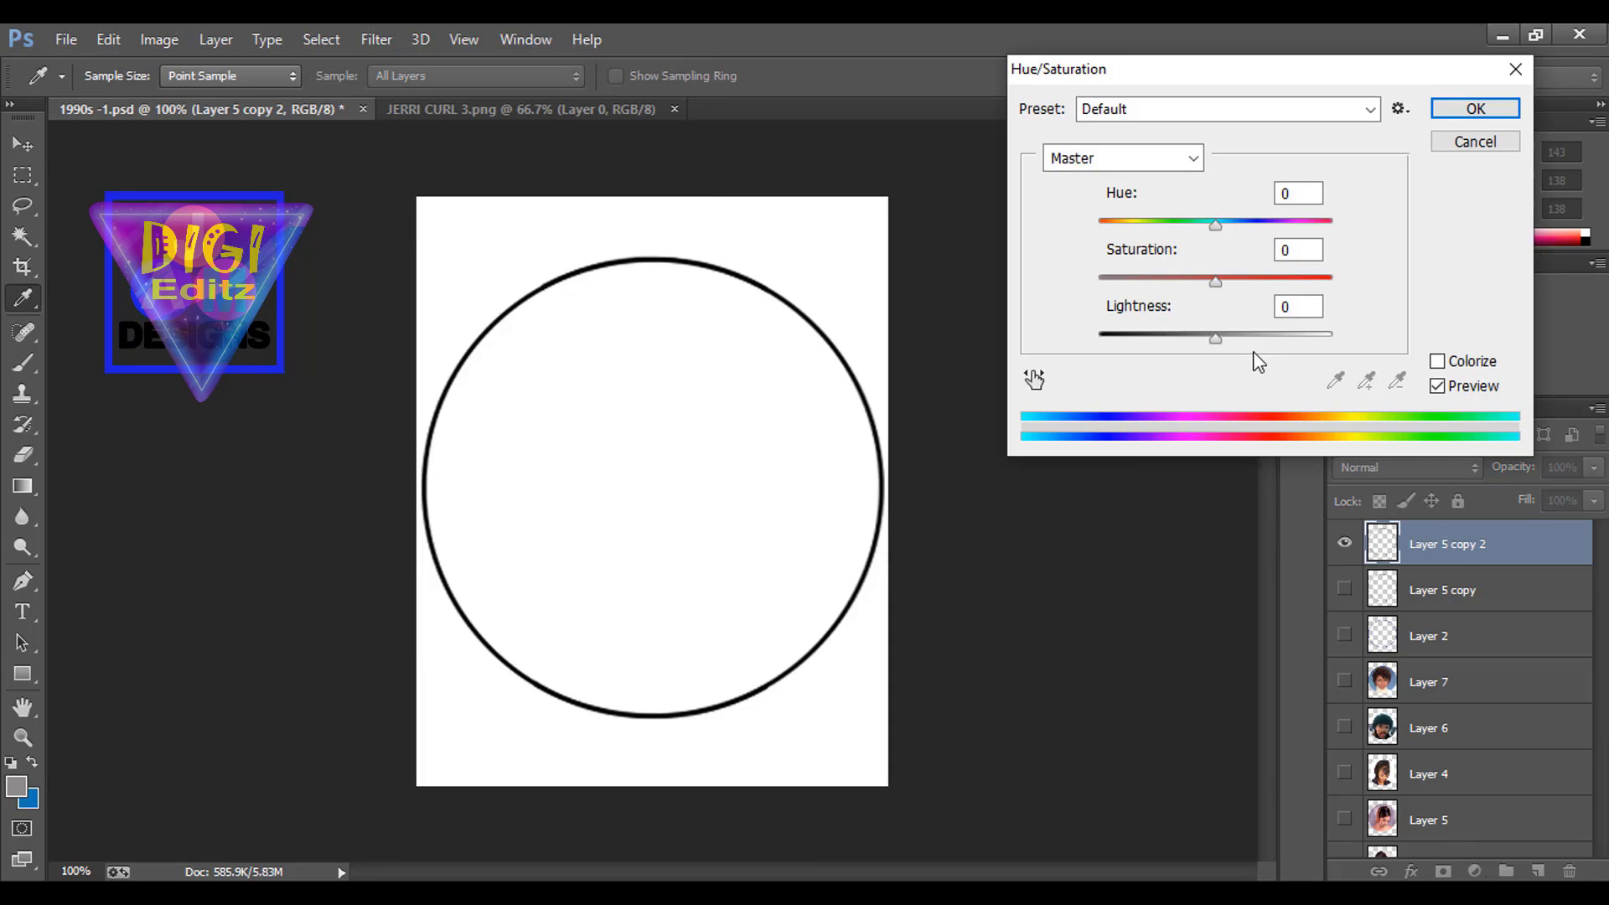
pyautogui.moveTo(1215, 337); pyautogui.dragTo(1266, 338)
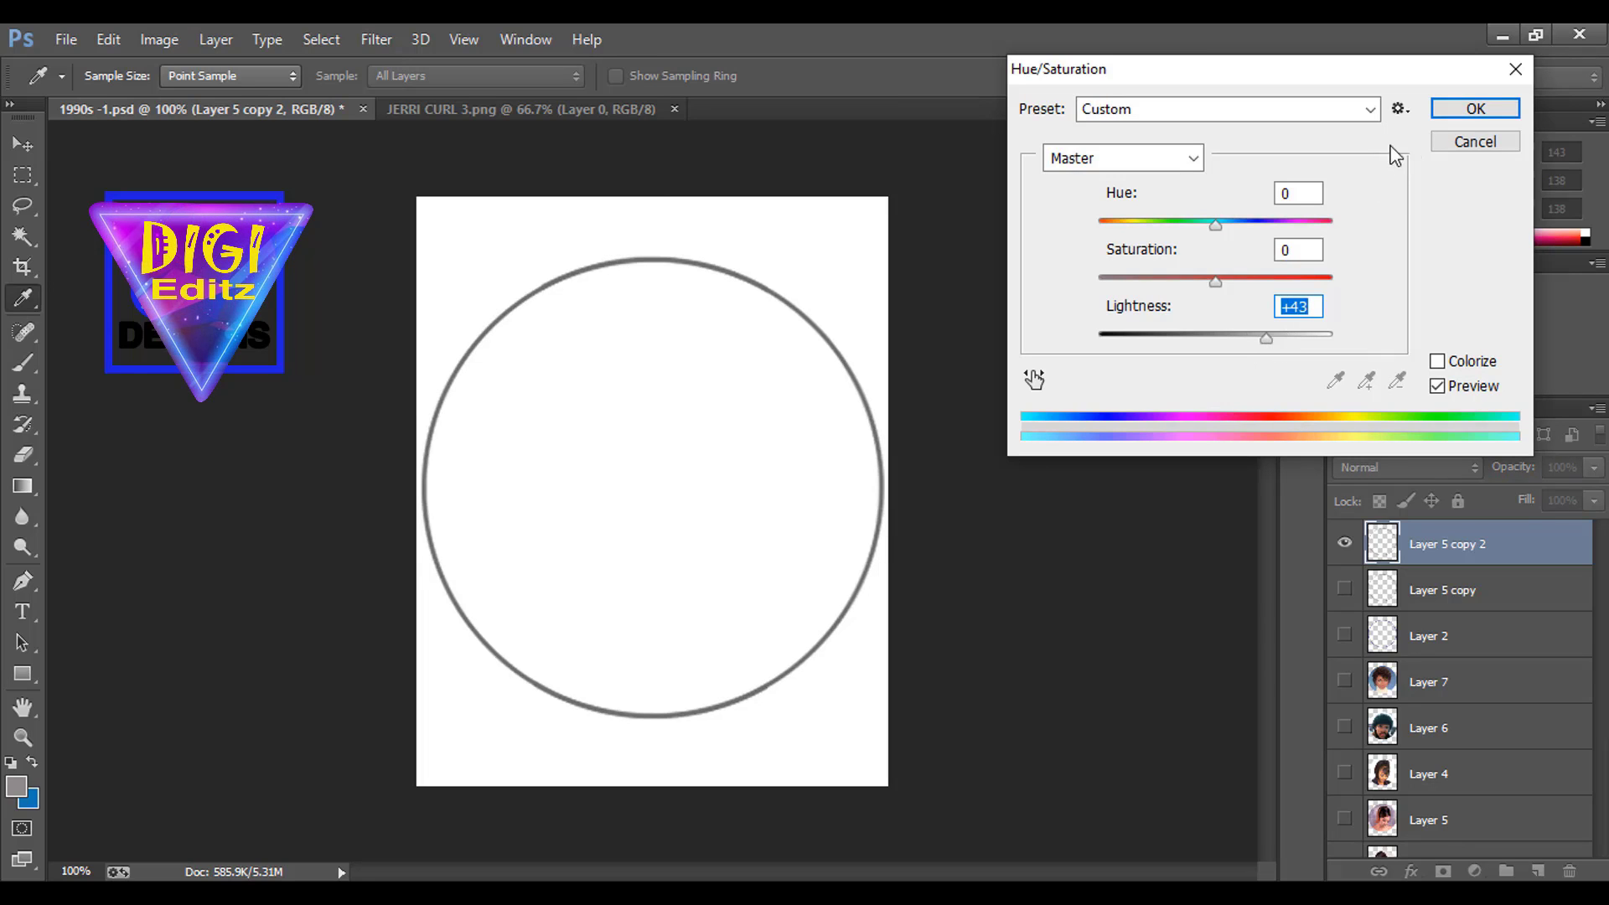
pyautogui.click(1458, 109)
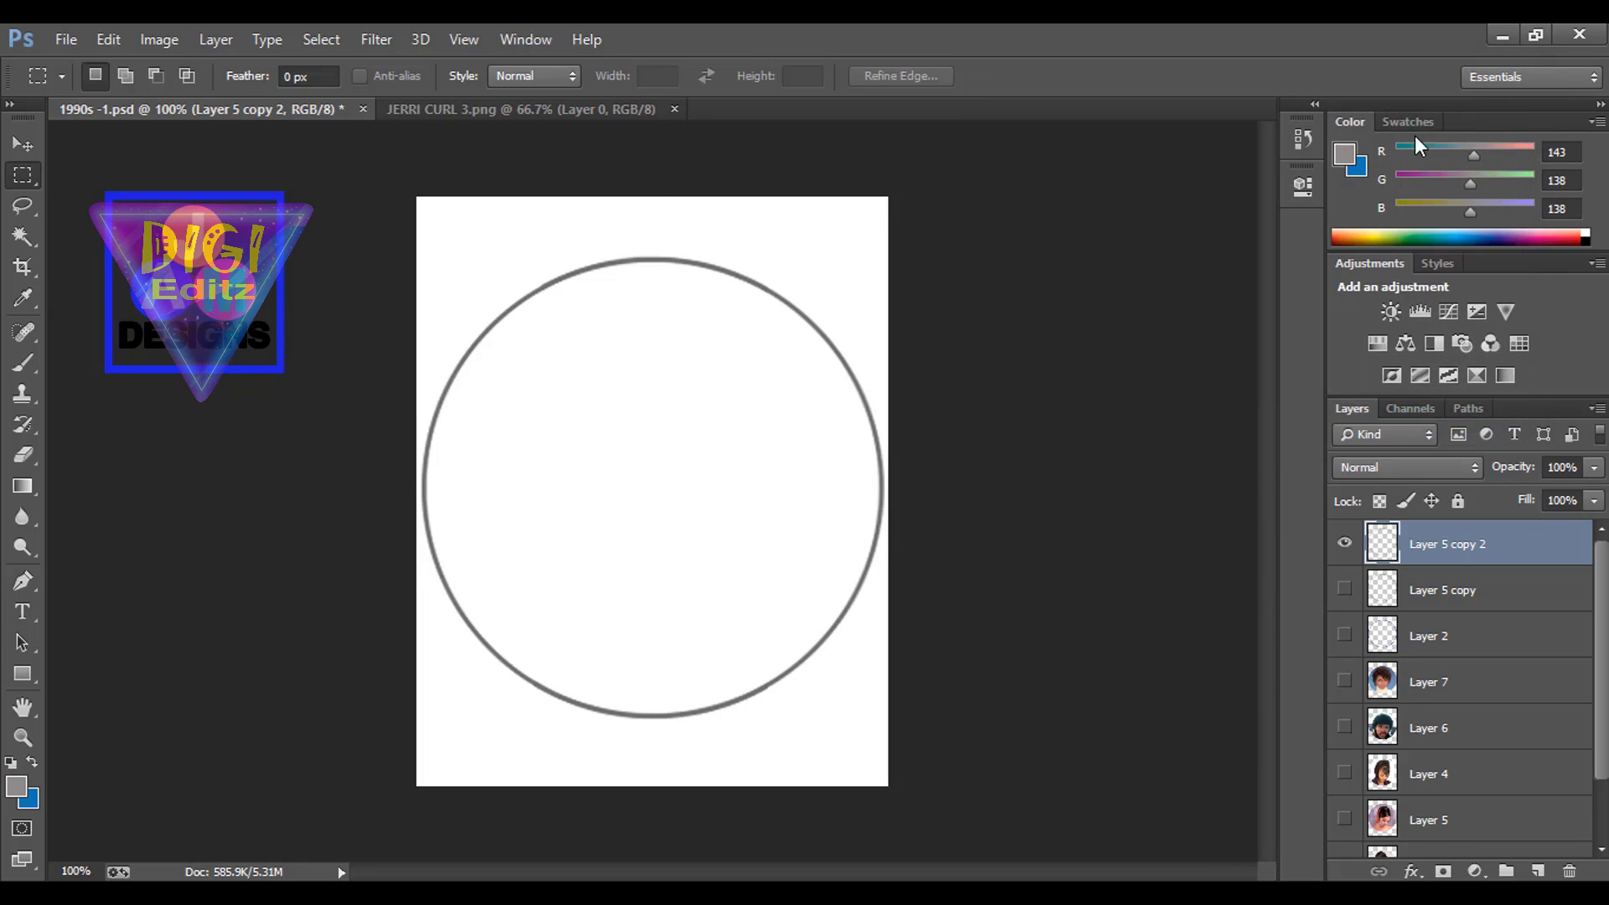
# - Copy the JERRI CURL 3 photo into 1990s -1.psd, place its layer directly below Layer 2, and position the portrait inside the circle
pyautogui.click(425, 109)
pyautogui.click(23, 144)
pyautogui.moveTo(539, 313); pyautogui.dragTo(704, 440)
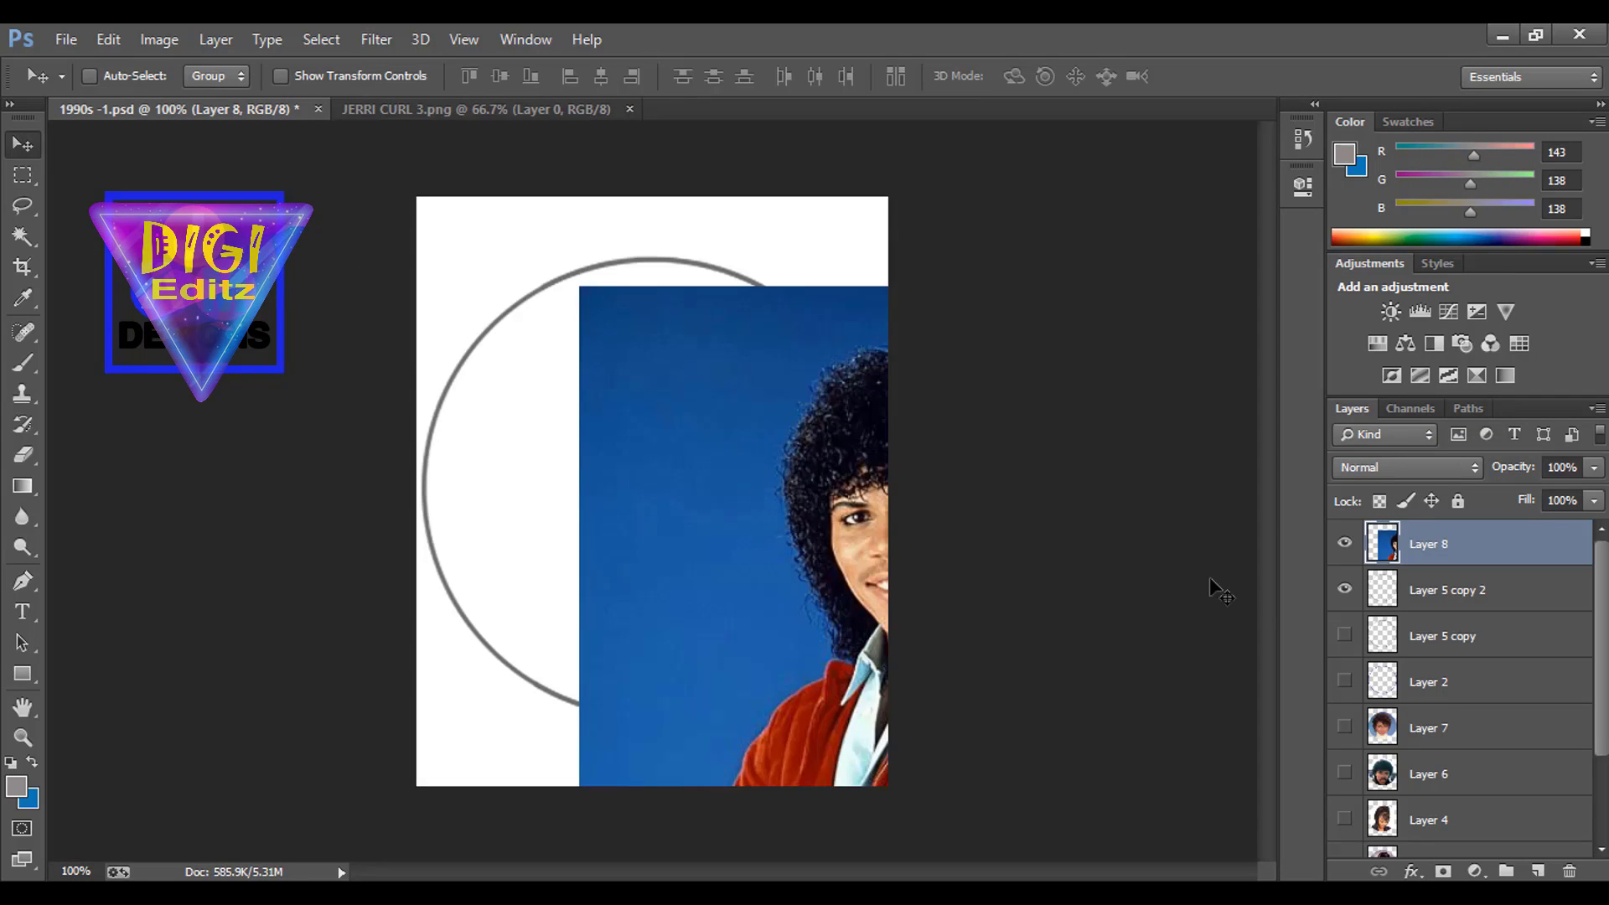
pyautogui.moveTo(1407, 546); pyautogui.dragTo(1406, 684)
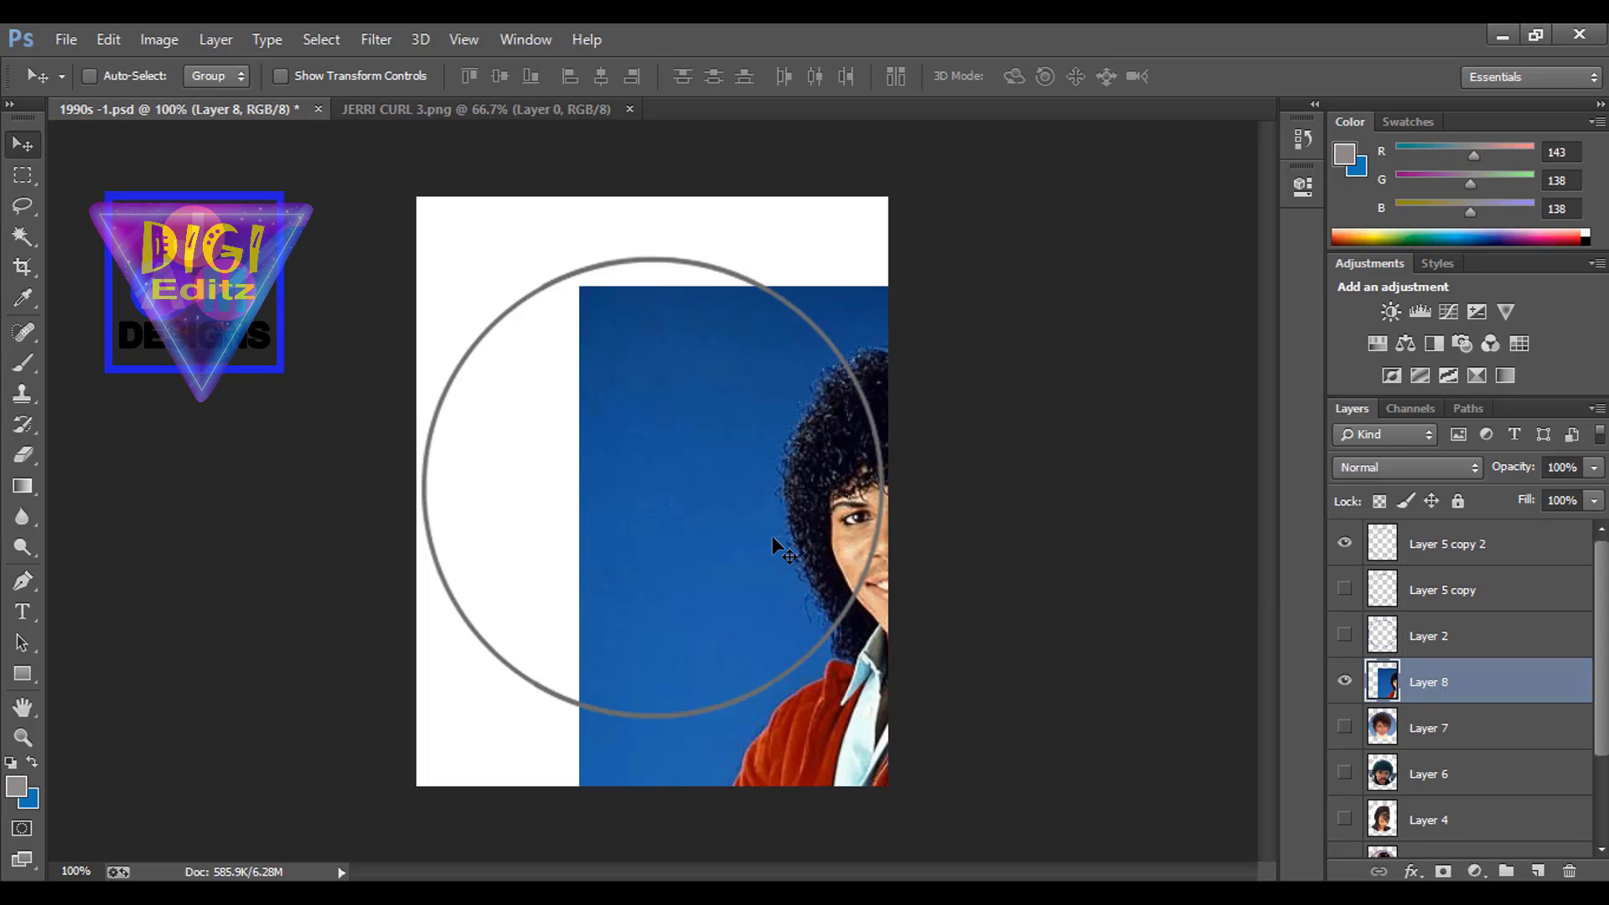
pyautogui.moveTo(772, 536); pyautogui.dragTo(503, 469)
# - Stretch a narrow strip of the photo's blue background along its right edge outward to about 232% width to fill the gap inside the circle
pyautogui.click(30, 178)
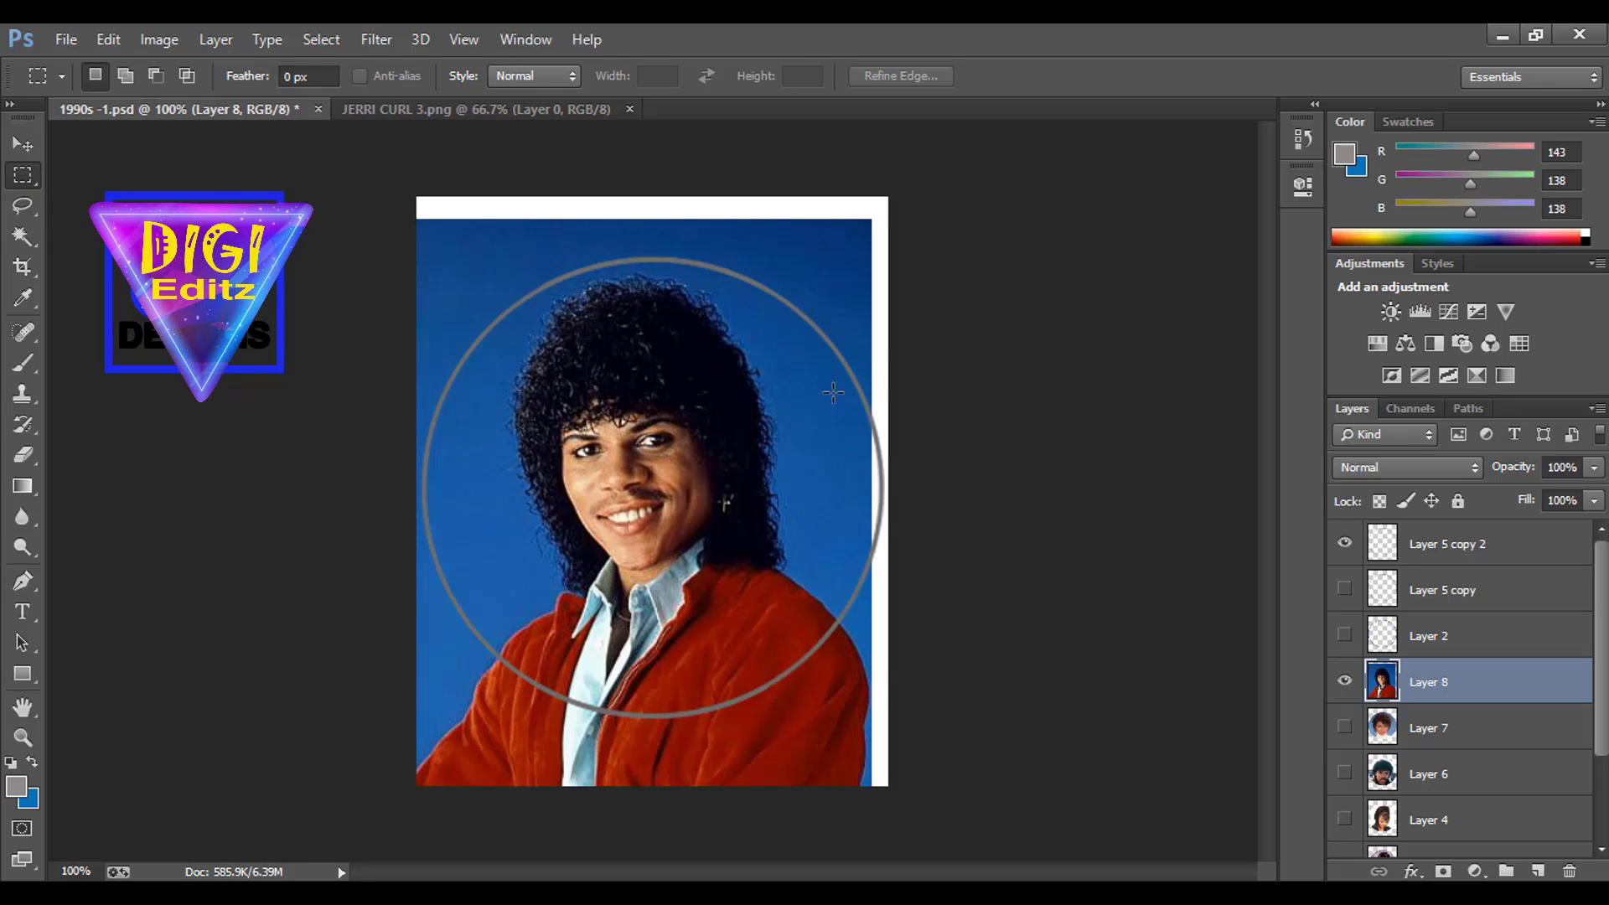
pyautogui.moveTo(833, 392); pyautogui.dragTo(873, 567)
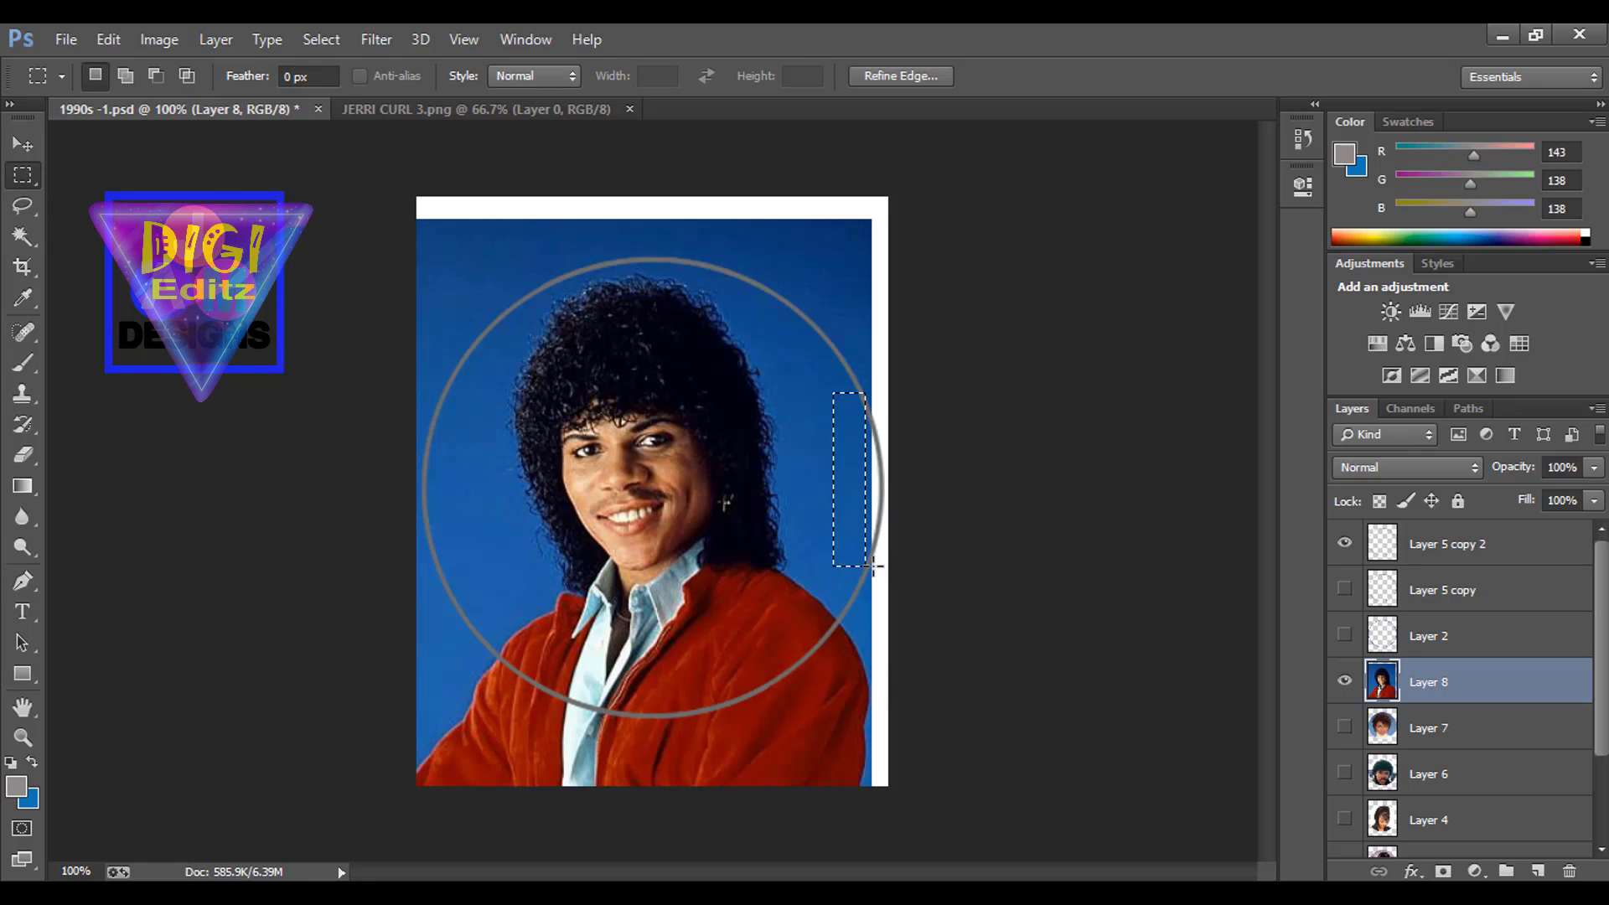
pyautogui.hotkey('ctrl', 't')
pyautogui.moveTo(867, 480); pyautogui.dragTo(910, 483)
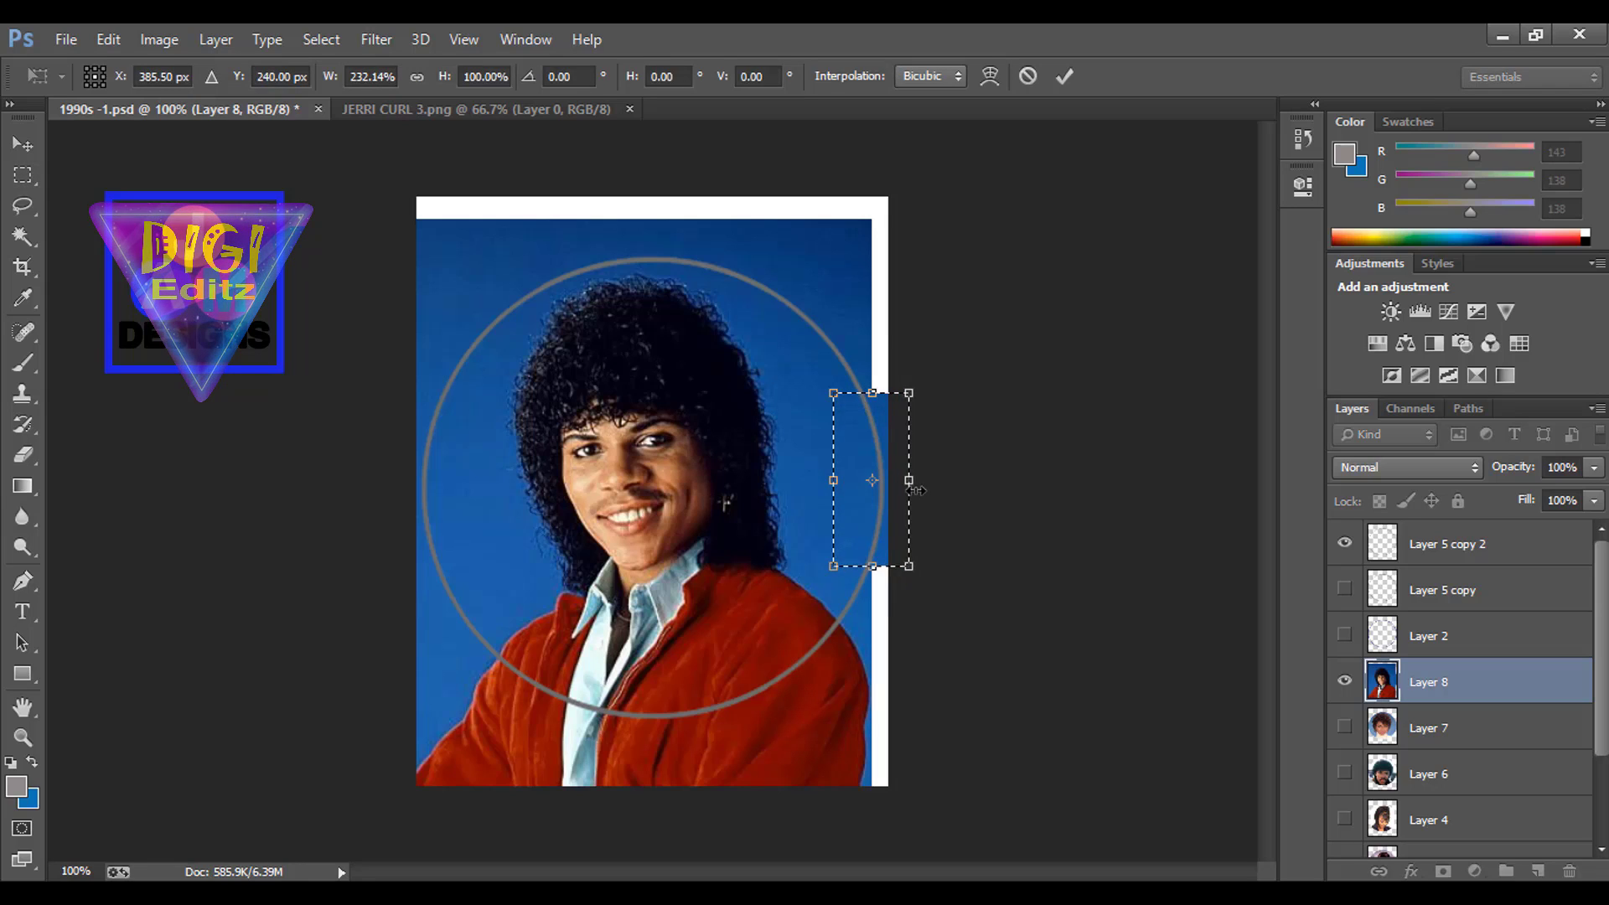
pyautogui.press('Return')
pyautogui.hotkey('ctrl', 'd')
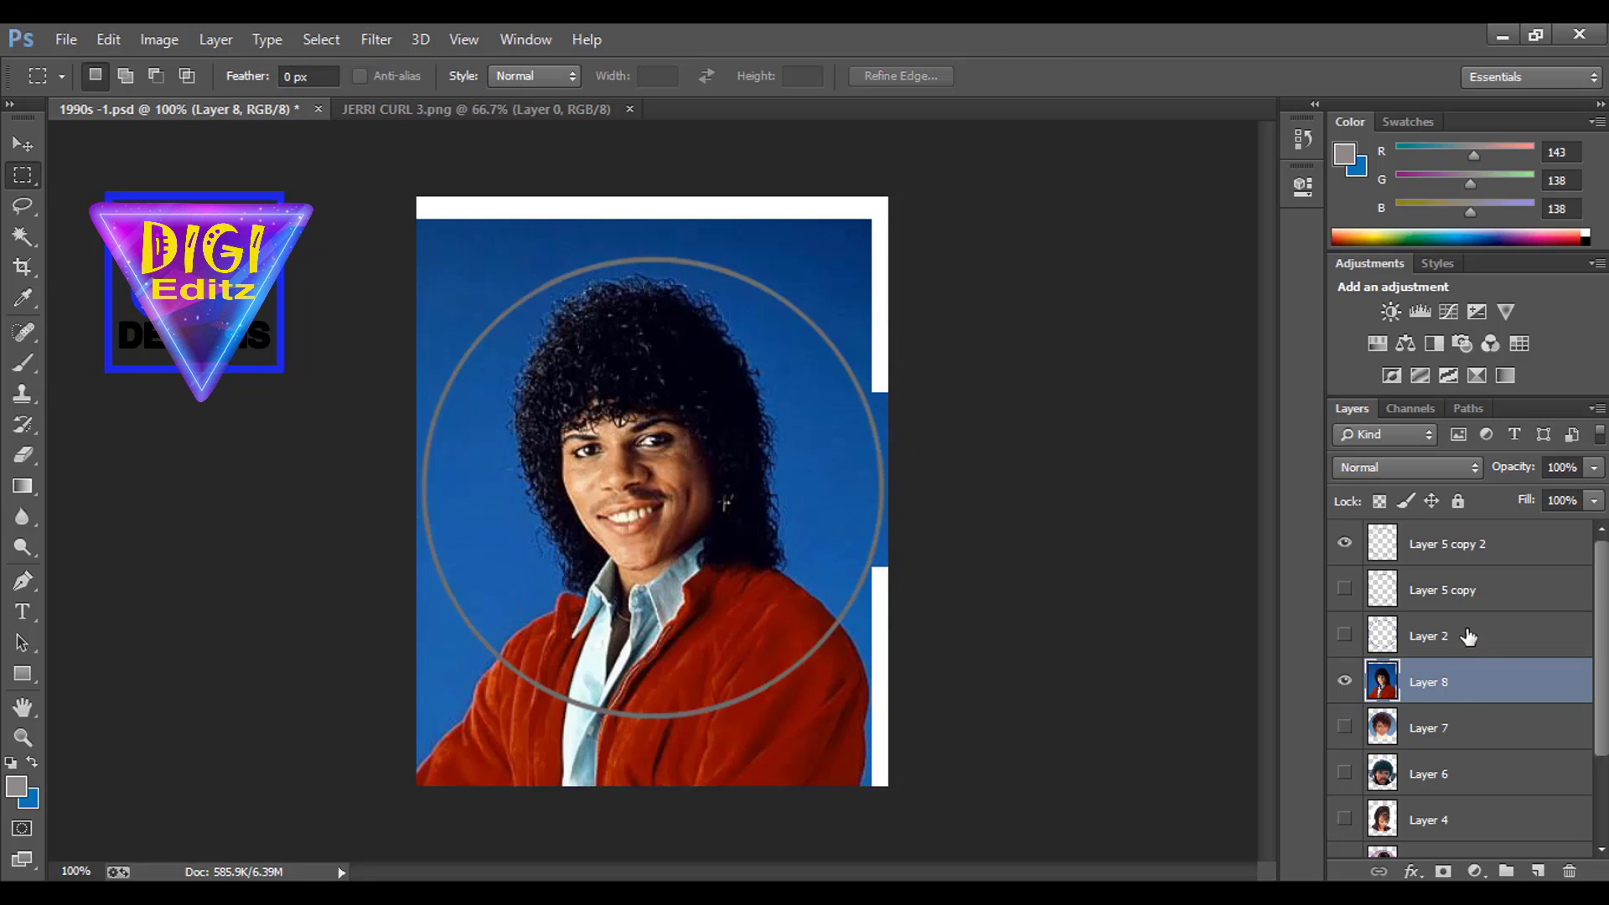
# - Select the area outside the circle outline with the Magic Wand, feather it 0.1 pixels, delete that part of the photo, and deselect
pyautogui.click(1447, 551)
pyautogui.click(20, 238)
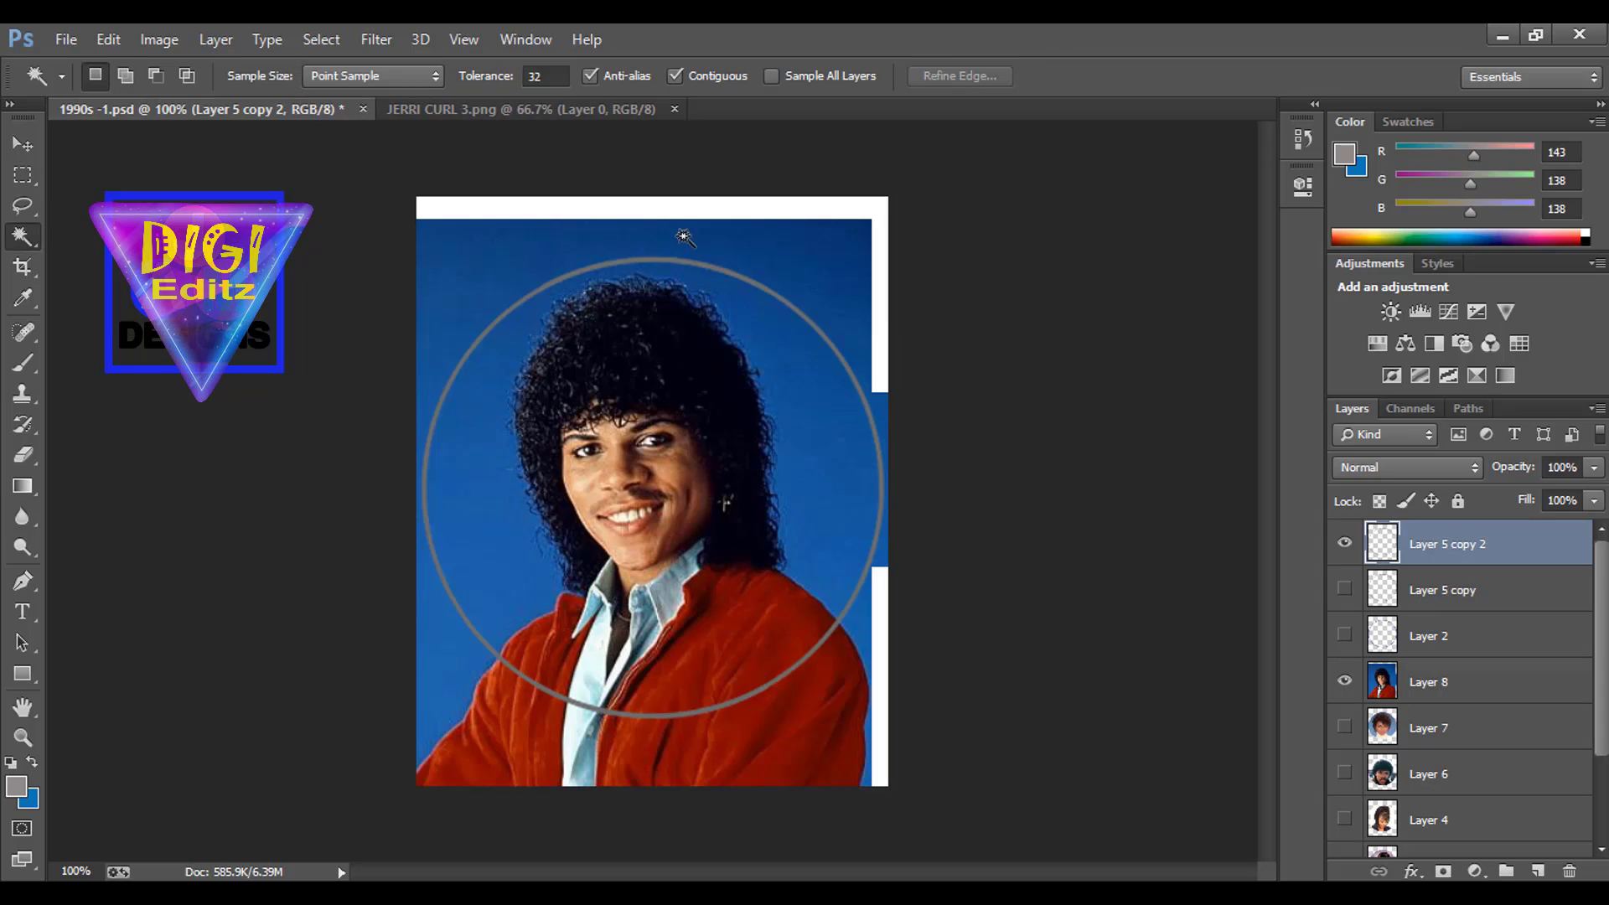
pyautogui.click(684, 238)
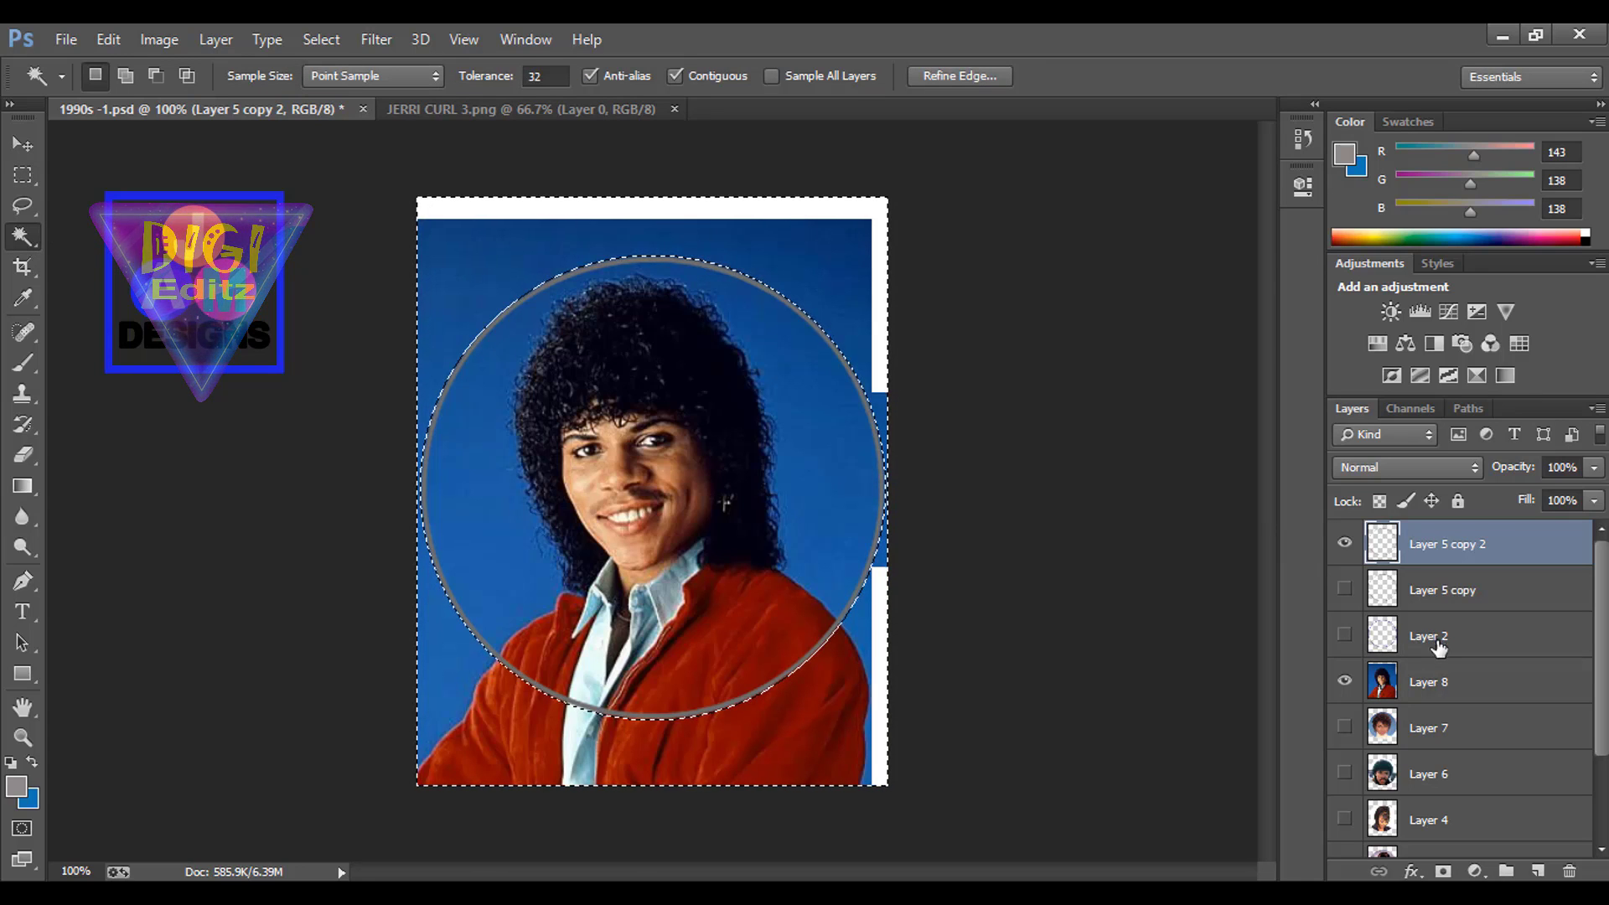
pyautogui.click(1430, 679)
pyautogui.hotkey('shift', 'F6')
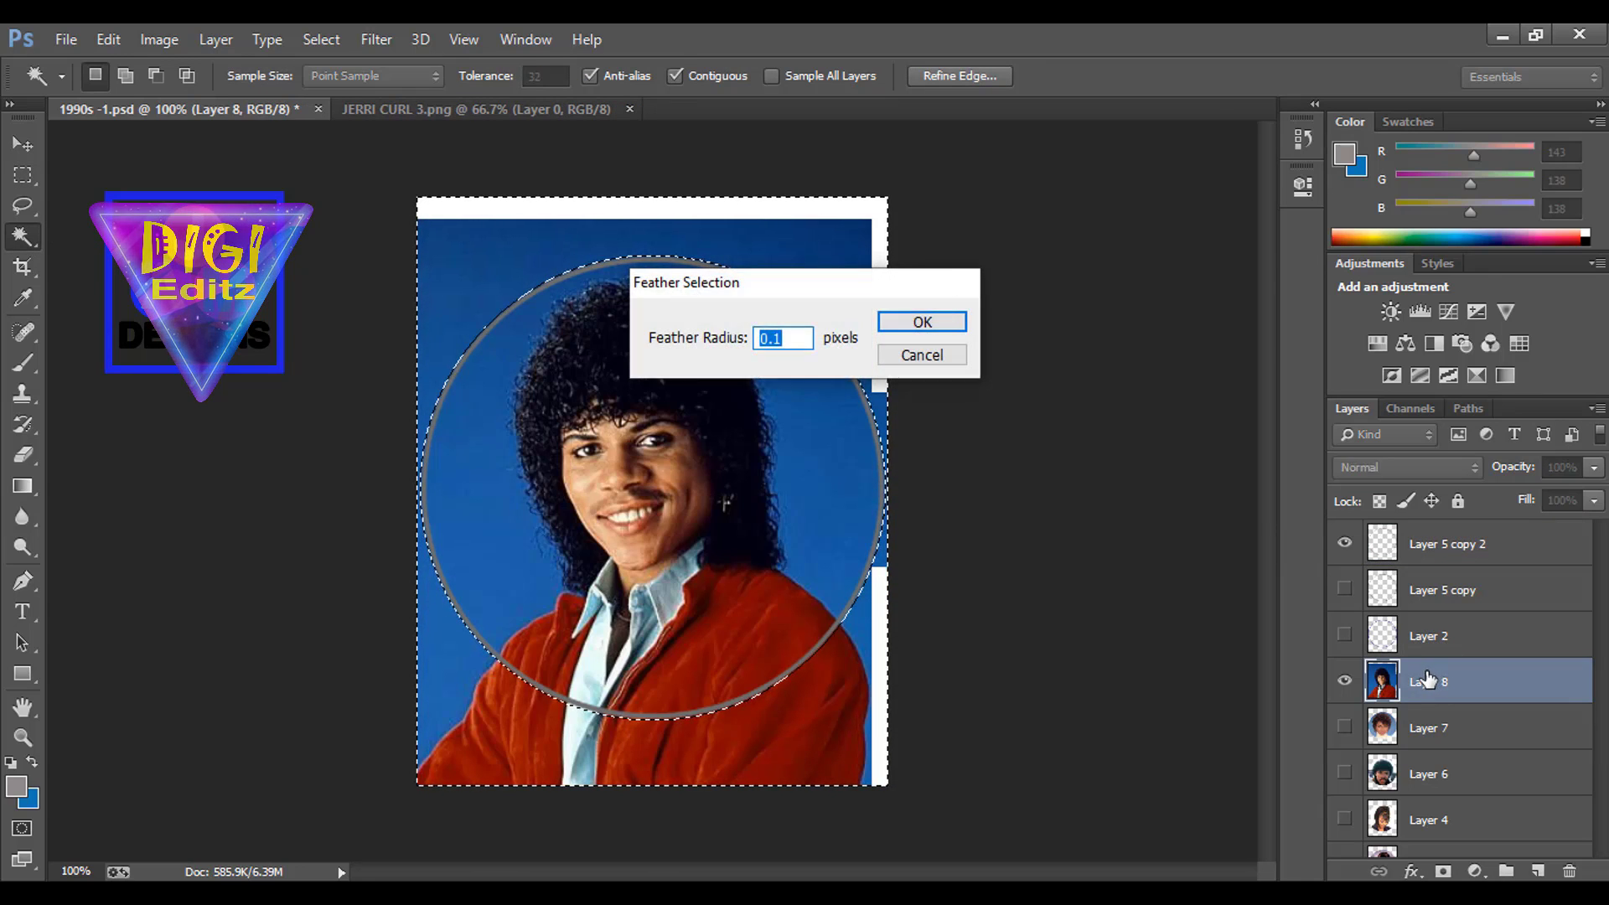
pyautogui.press('Return')
pyautogui.press('Delete')
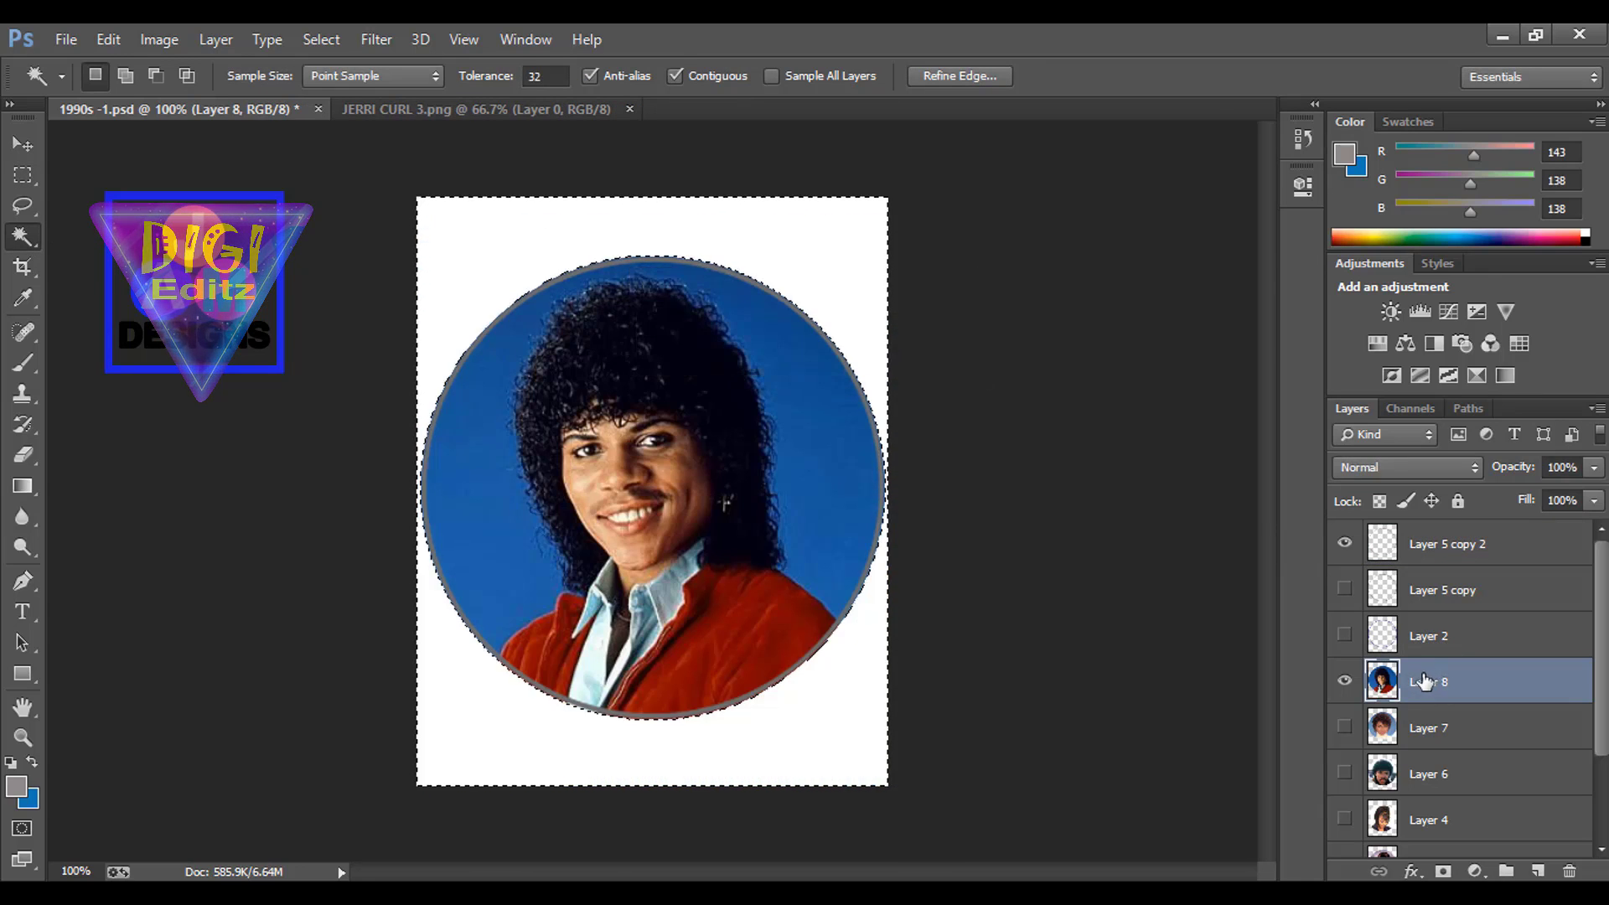
pyautogui.click(23, 175)
pyautogui.hotkey('ctrl', 'd')
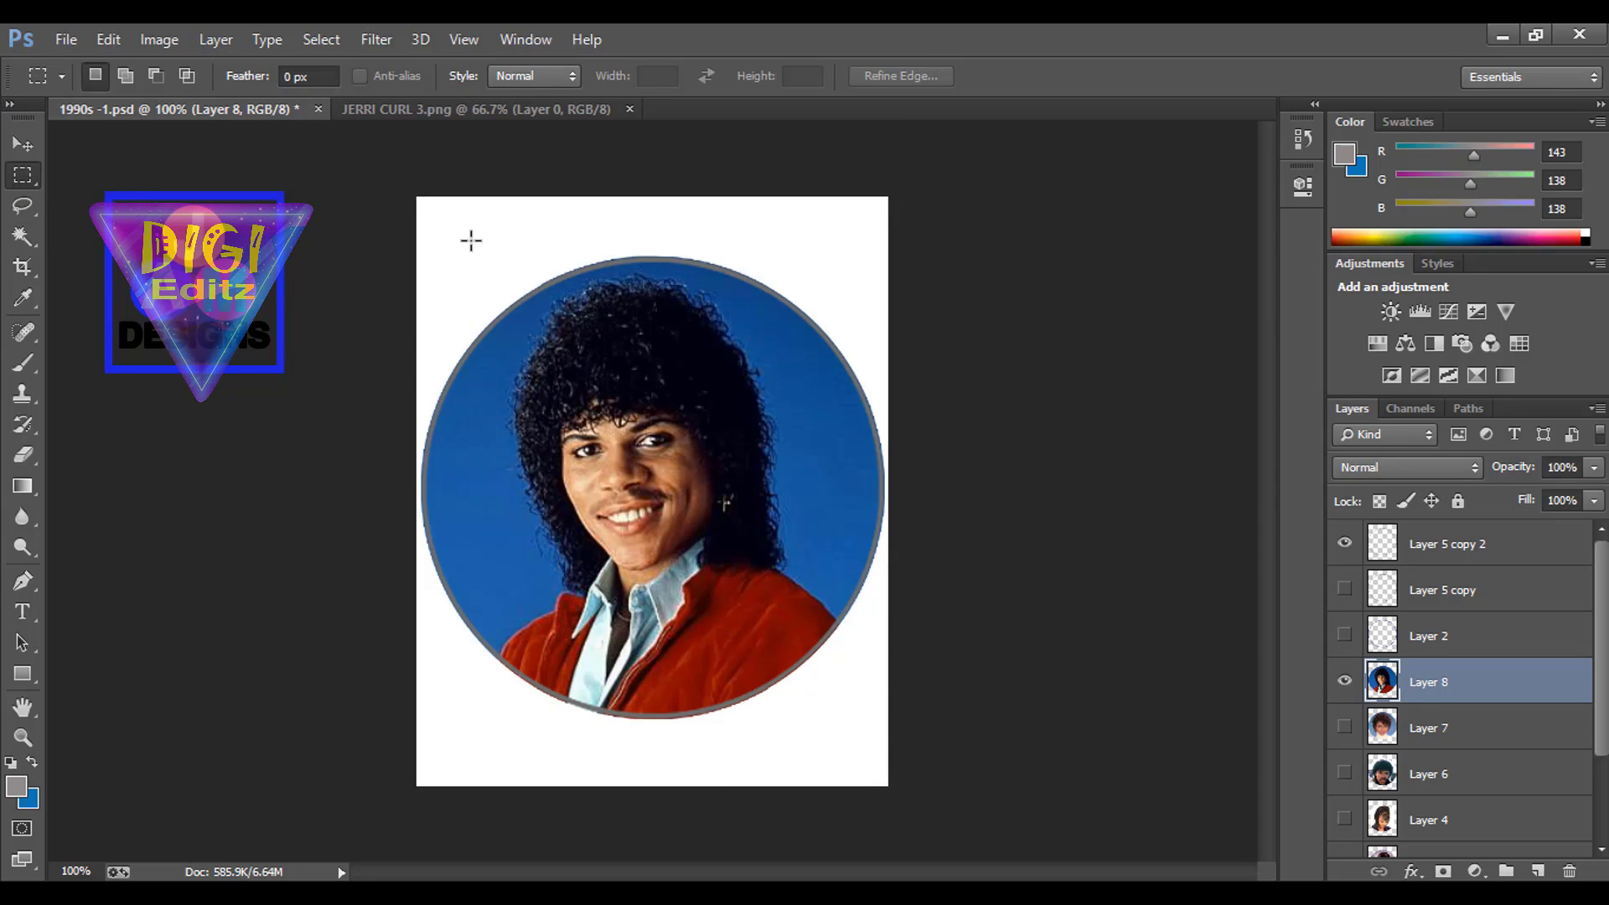
# - Lighten the Layer 5 copy 2 circle outline further by setting its Hue/Saturation Lightness to +52
pyautogui.click(1458, 544)
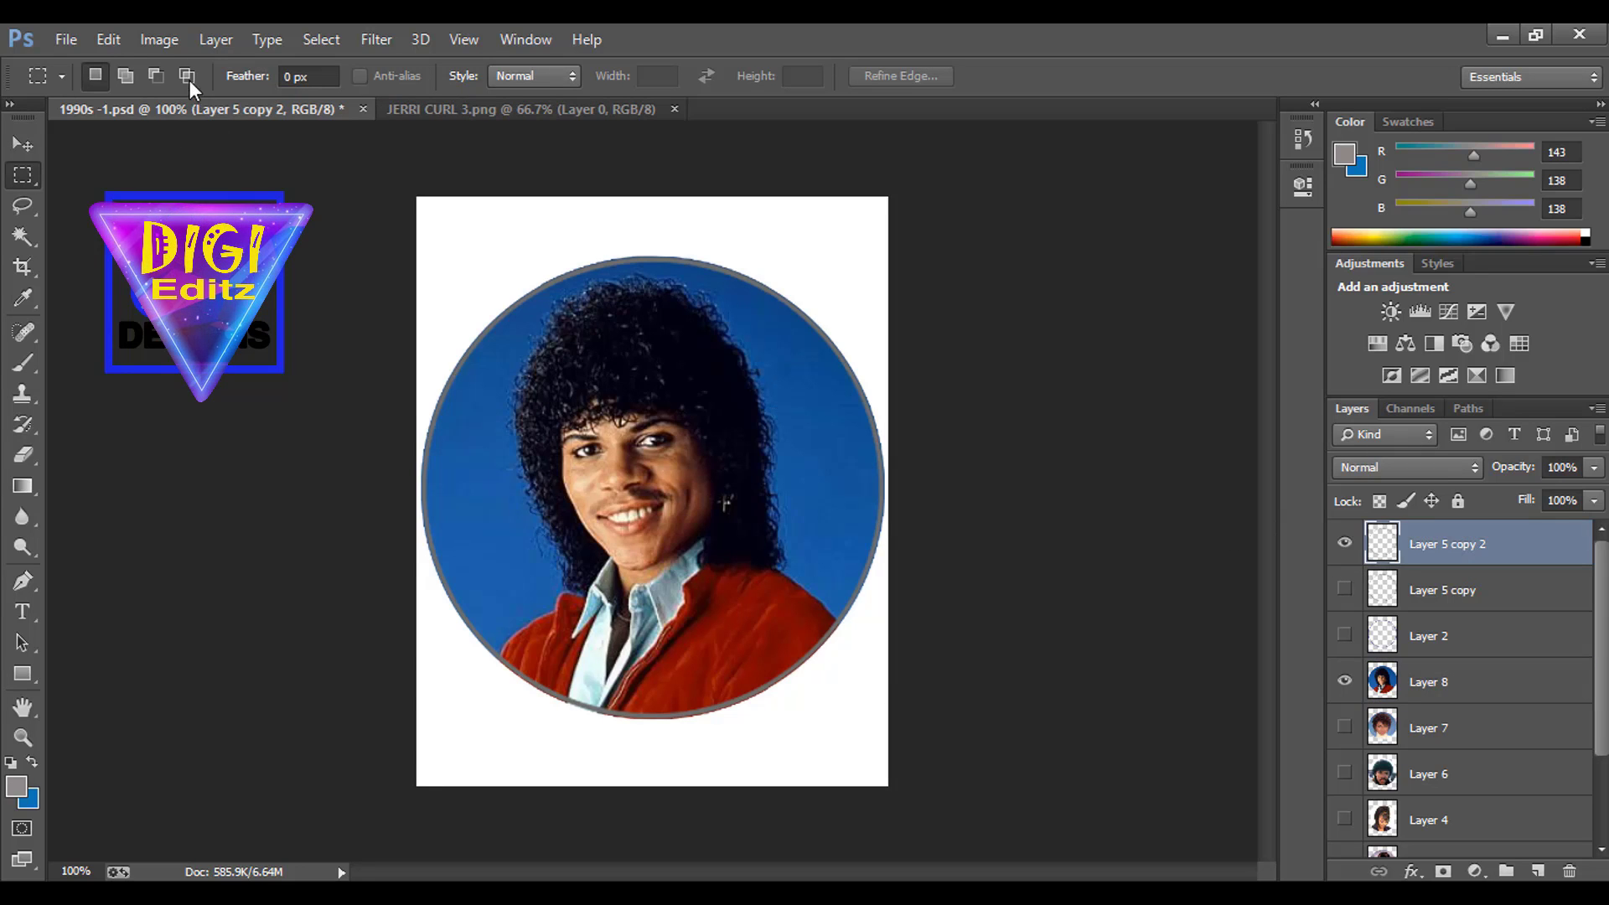
pyautogui.click(160, 40)
pyautogui.moveTo(195, 99)
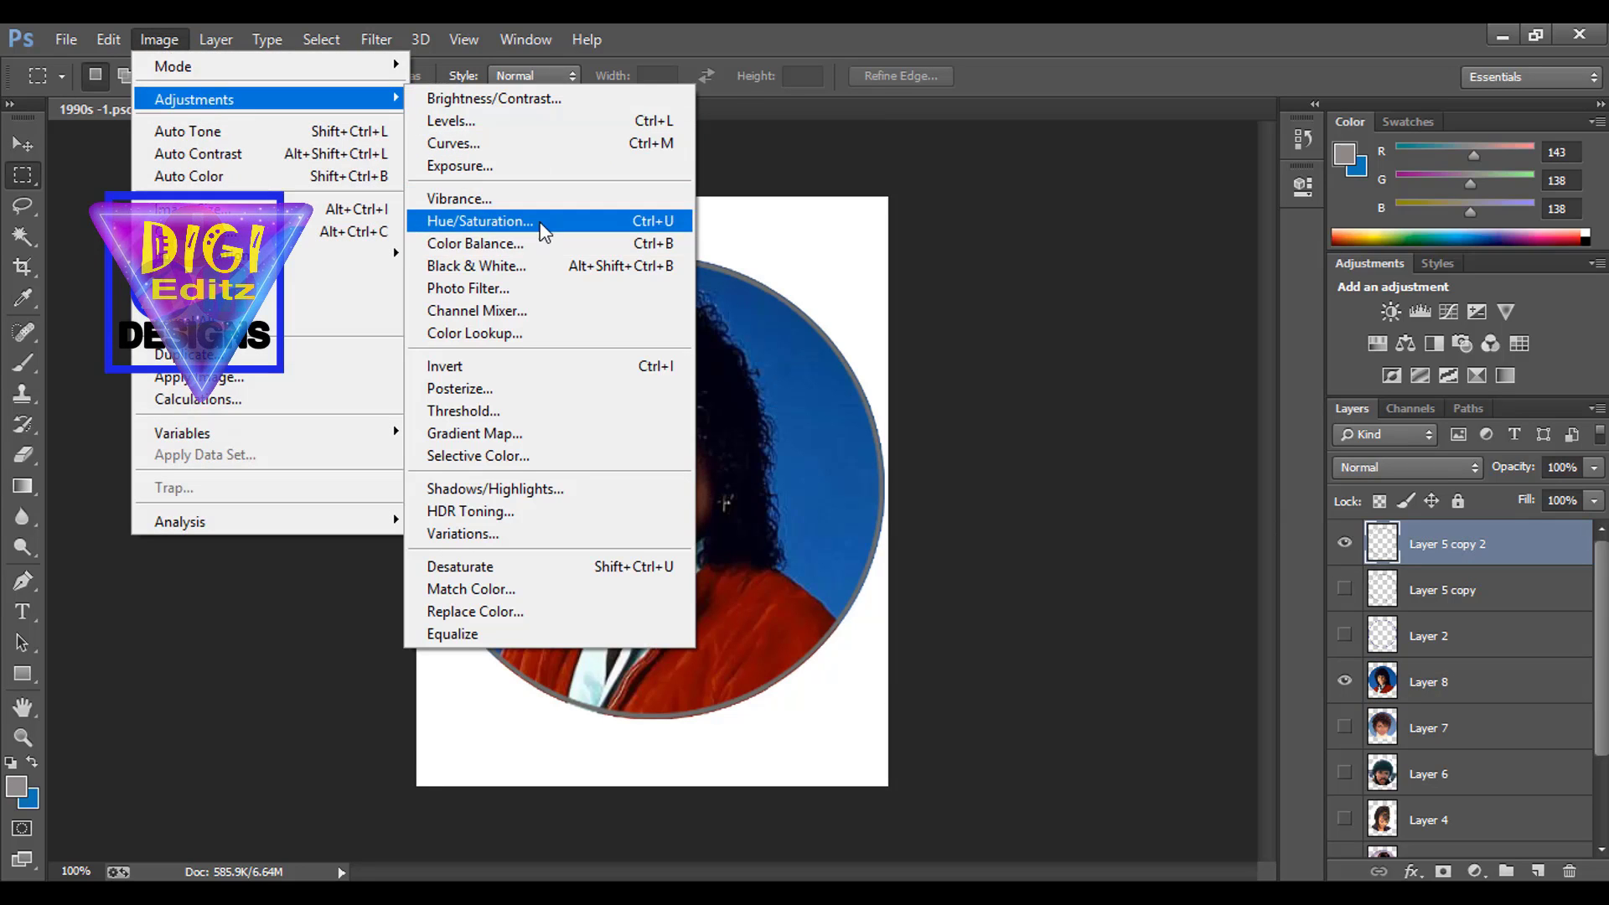
pyautogui.click(541, 223)
pyautogui.moveTo(1219, 342); pyautogui.dragTo(1295, 359)
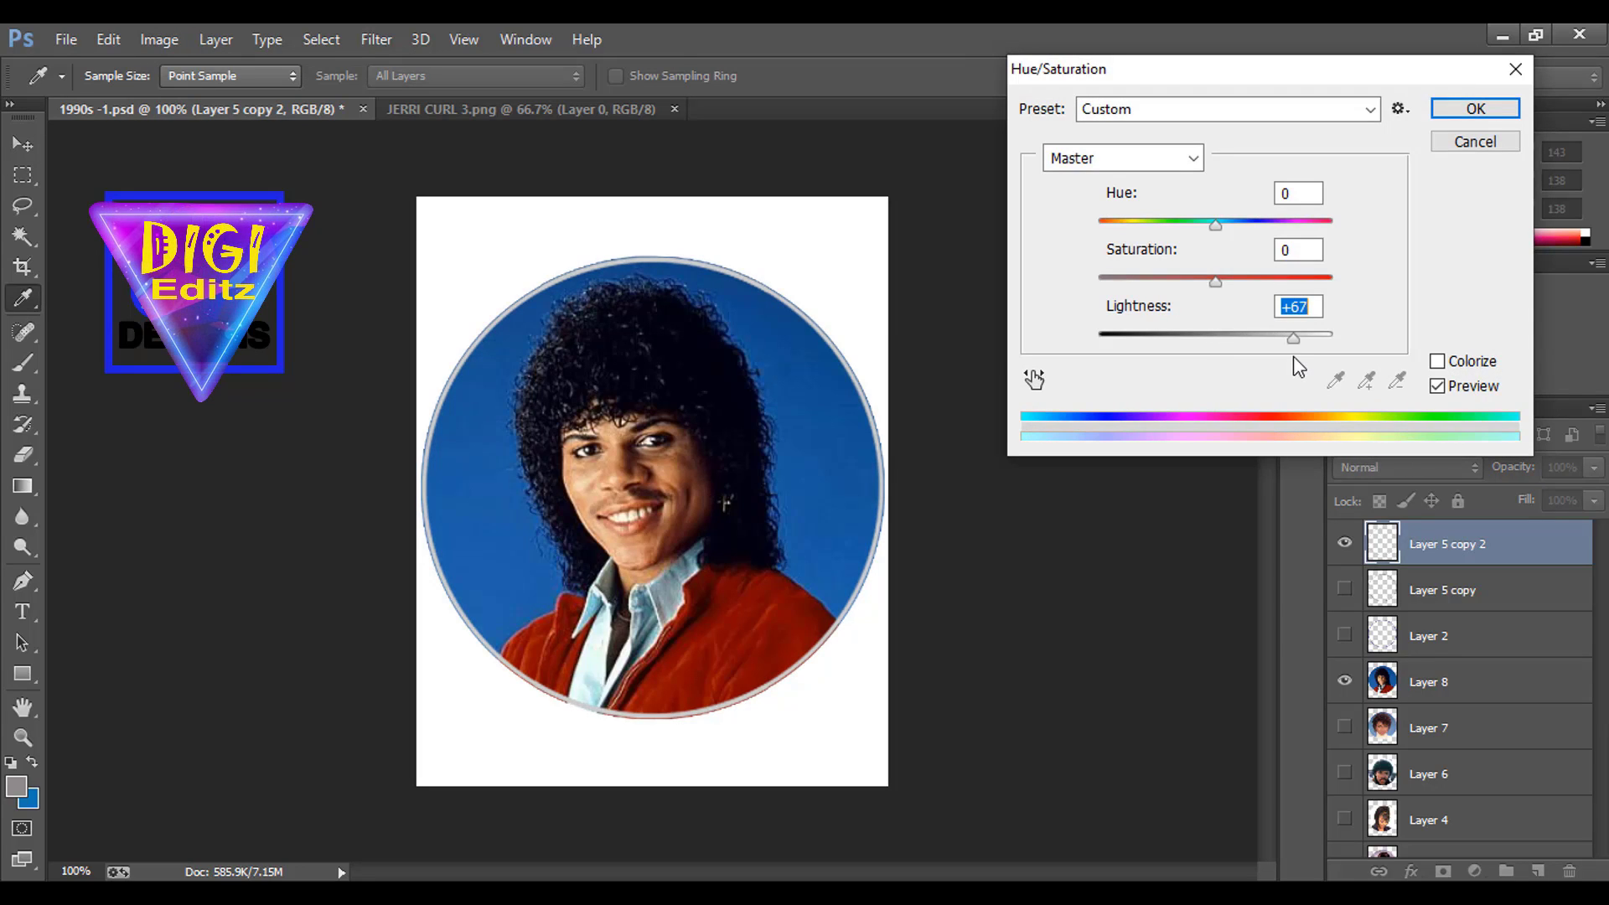
pyautogui.moveTo(1279, 357); pyautogui.dragTo(1275, 357)
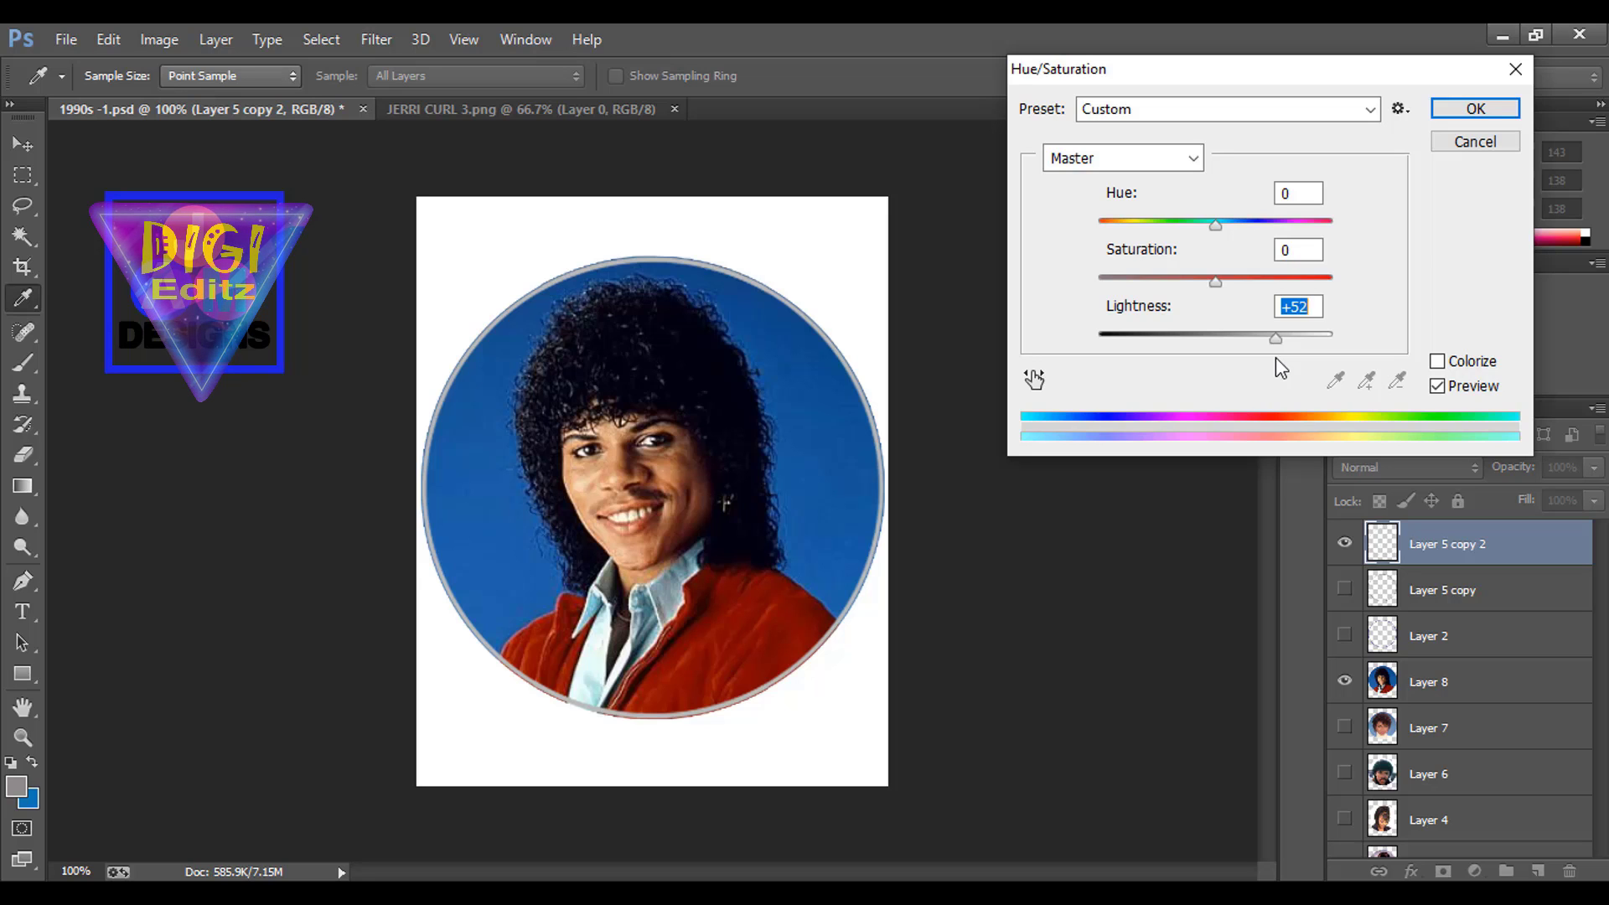
pyautogui.click(1454, 115)
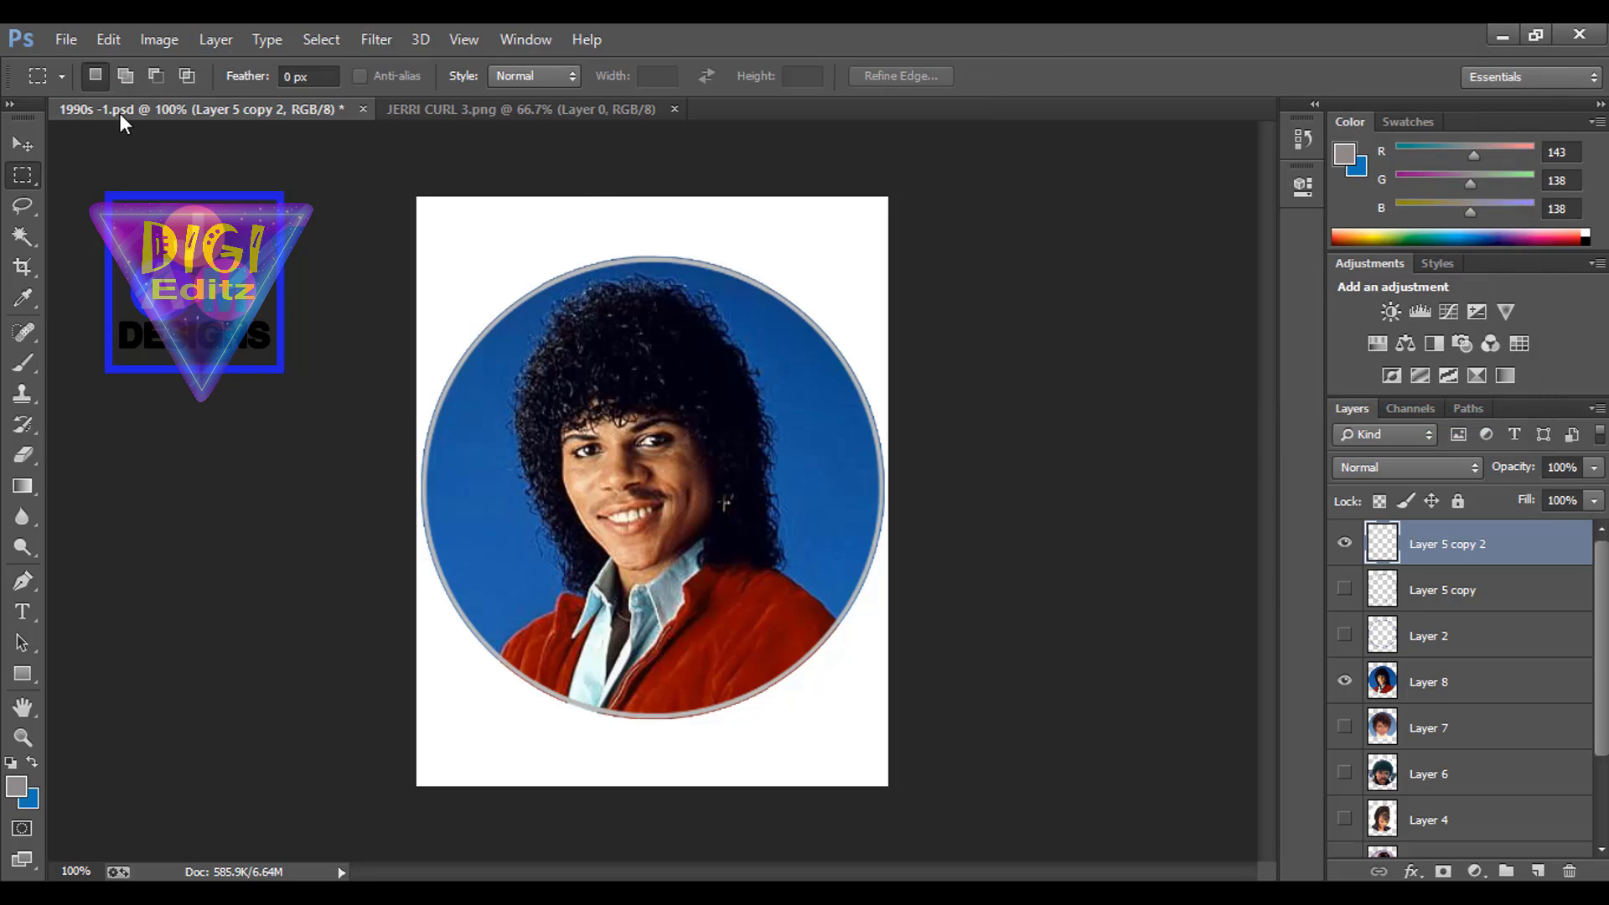
# - Start saving the circular portrait under a new name, reusing the existing JERRI CURL 3 file name and extending it to JERRI CURL 3e
pyautogui.click(71, 39)
pyautogui.click(112, 317)
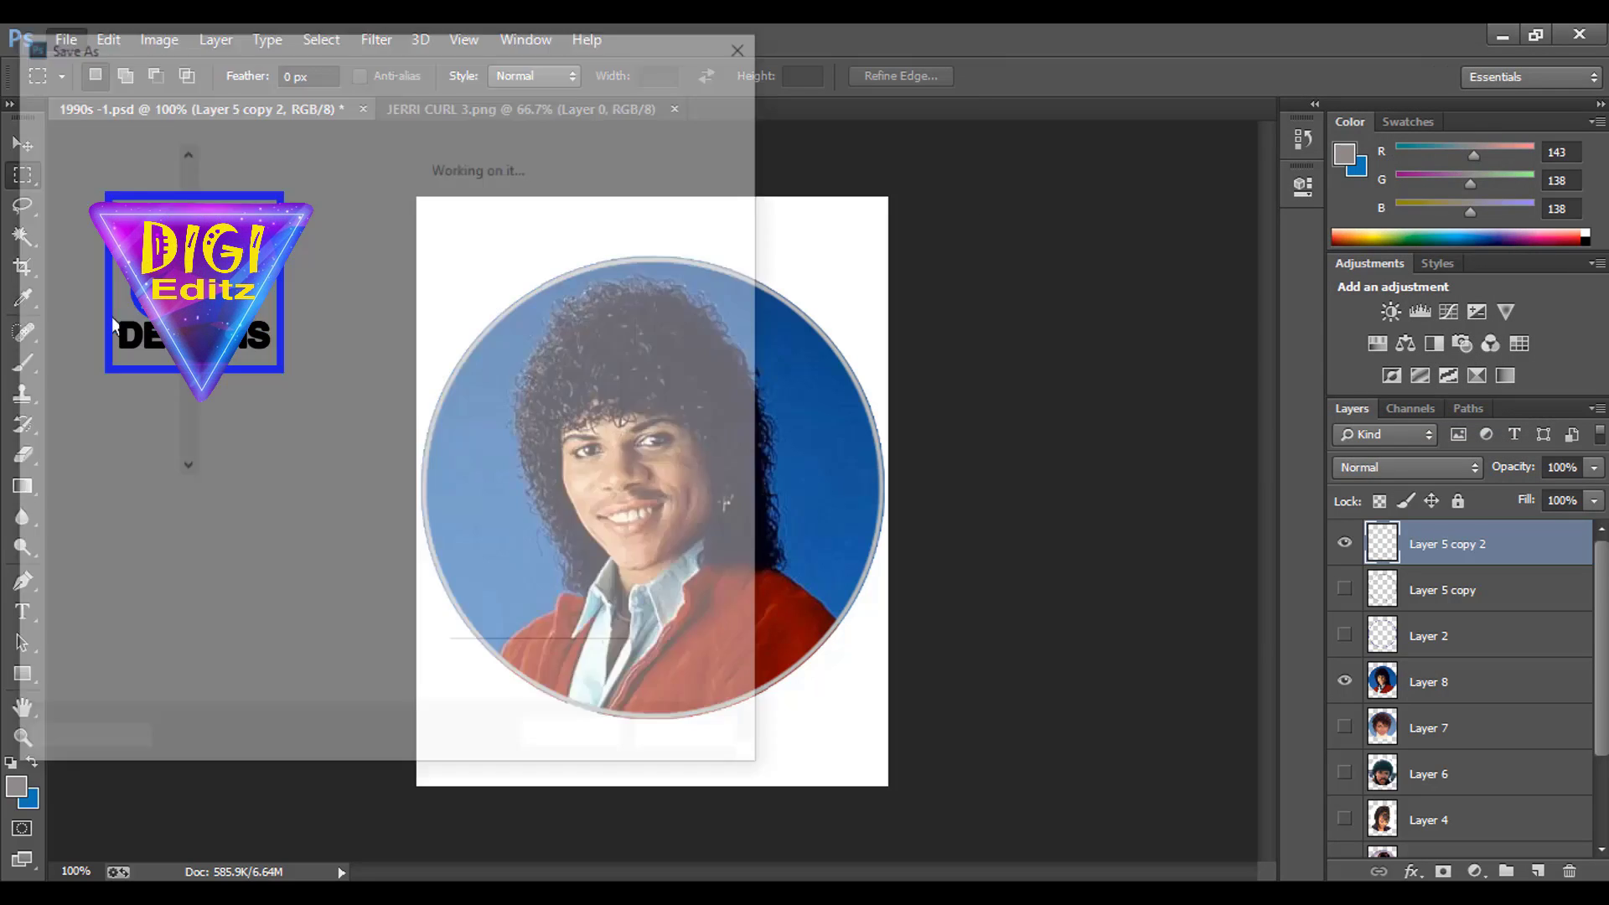
pyautogui.click(419, 534)
pyautogui.click(402, 314)
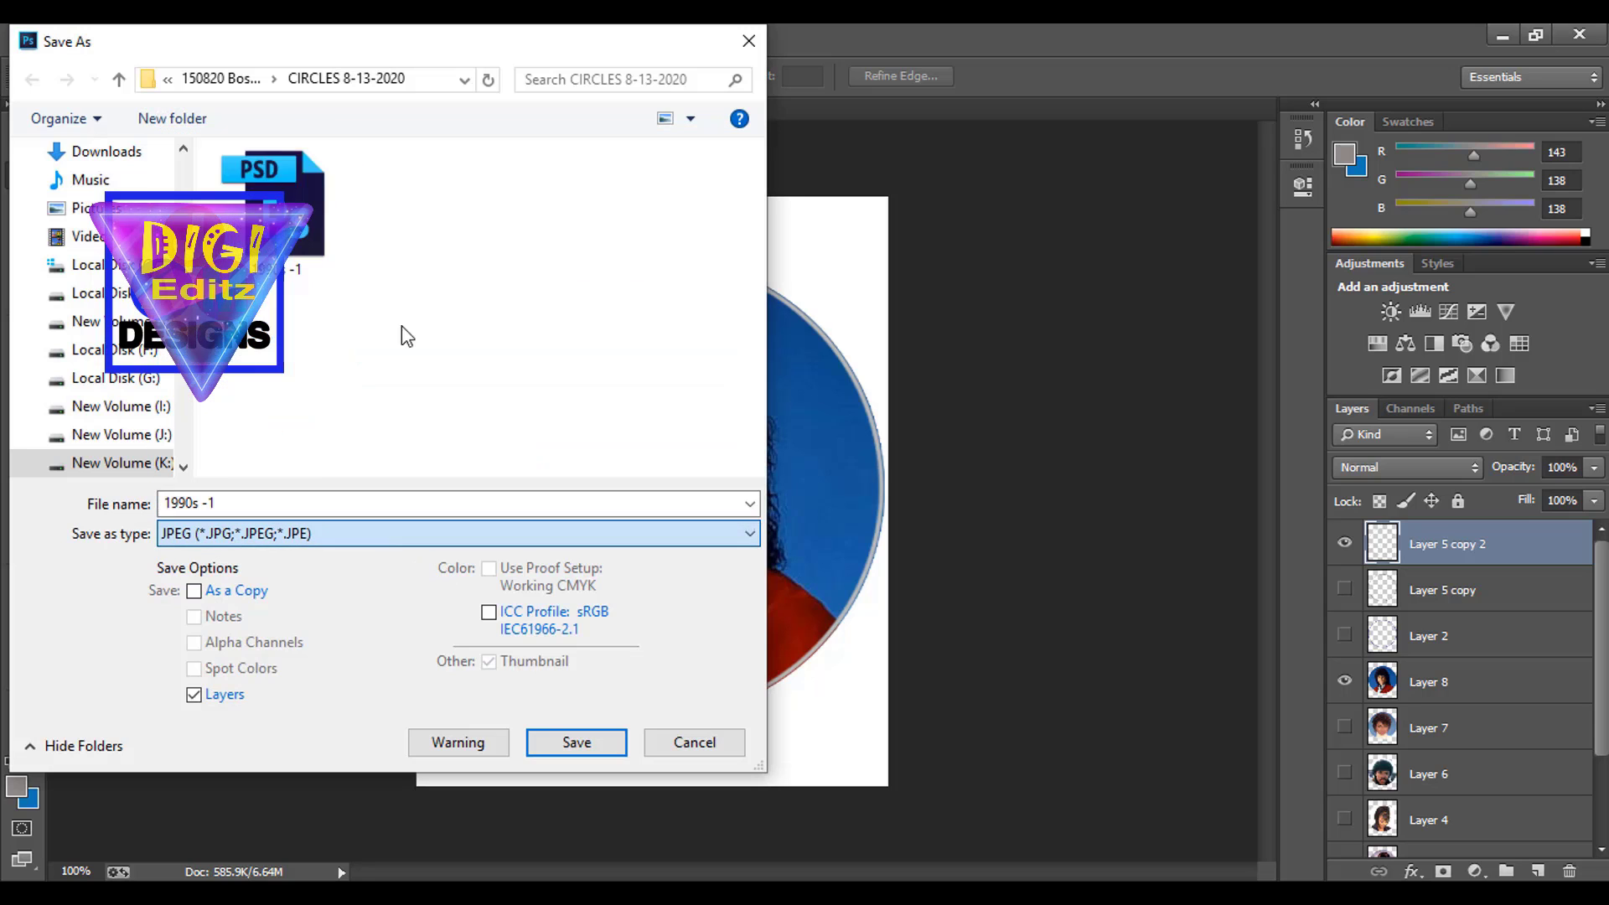
pyautogui.scroll(1, 482, 423)
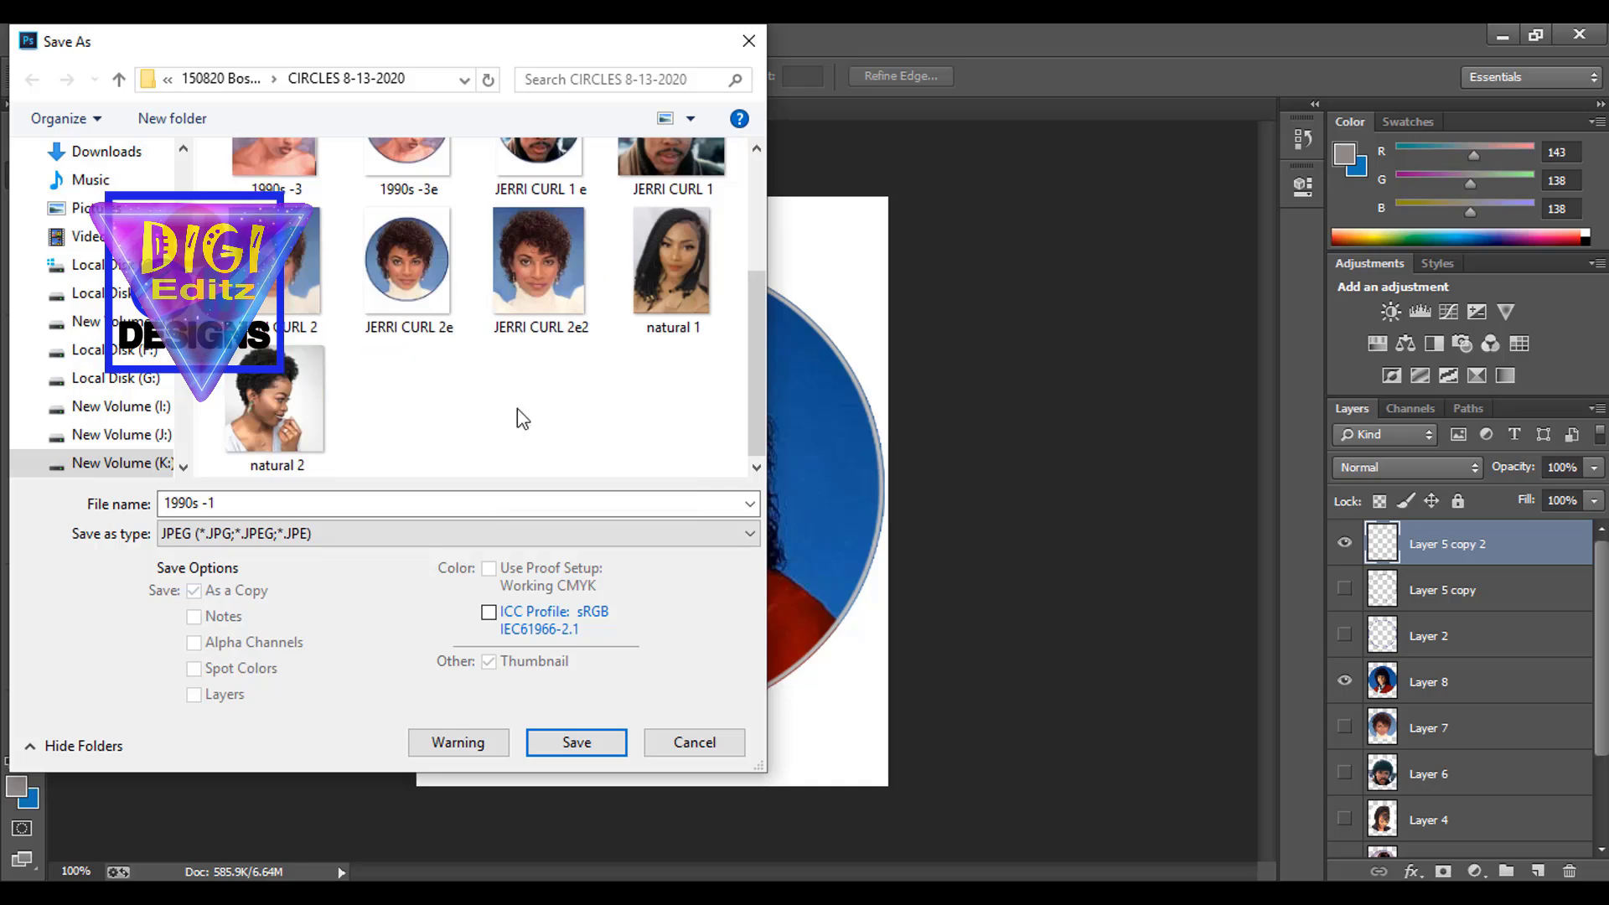
pyautogui.click(435, 534)
pyautogui.click(298, 436)
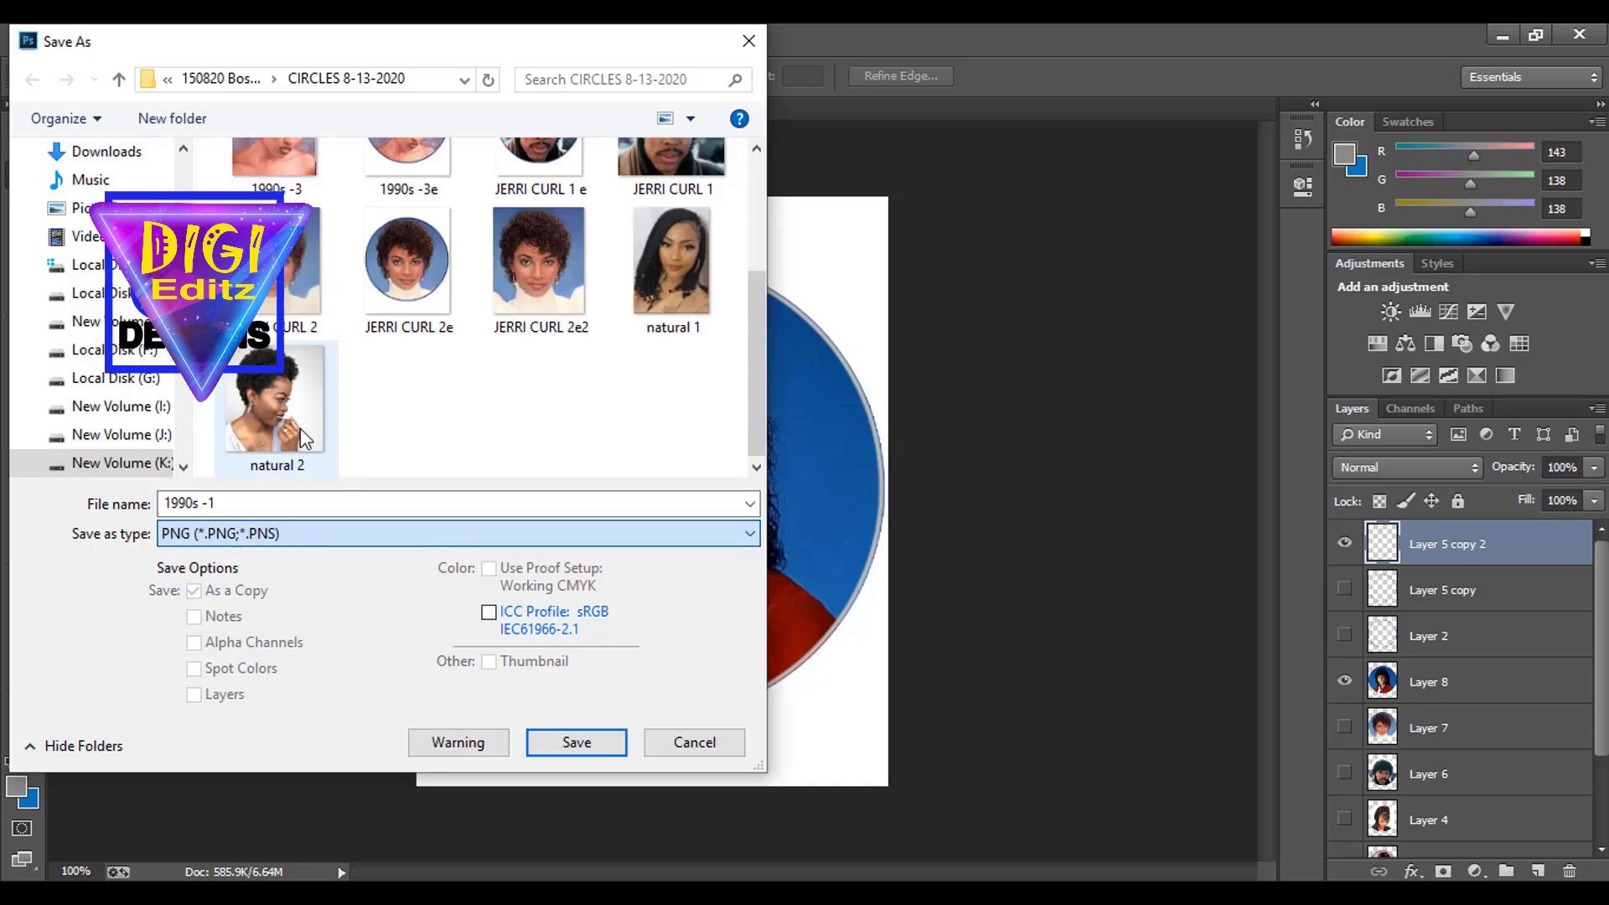
pyautogui.click(275, 209)
pyautogui.click(280, 503)
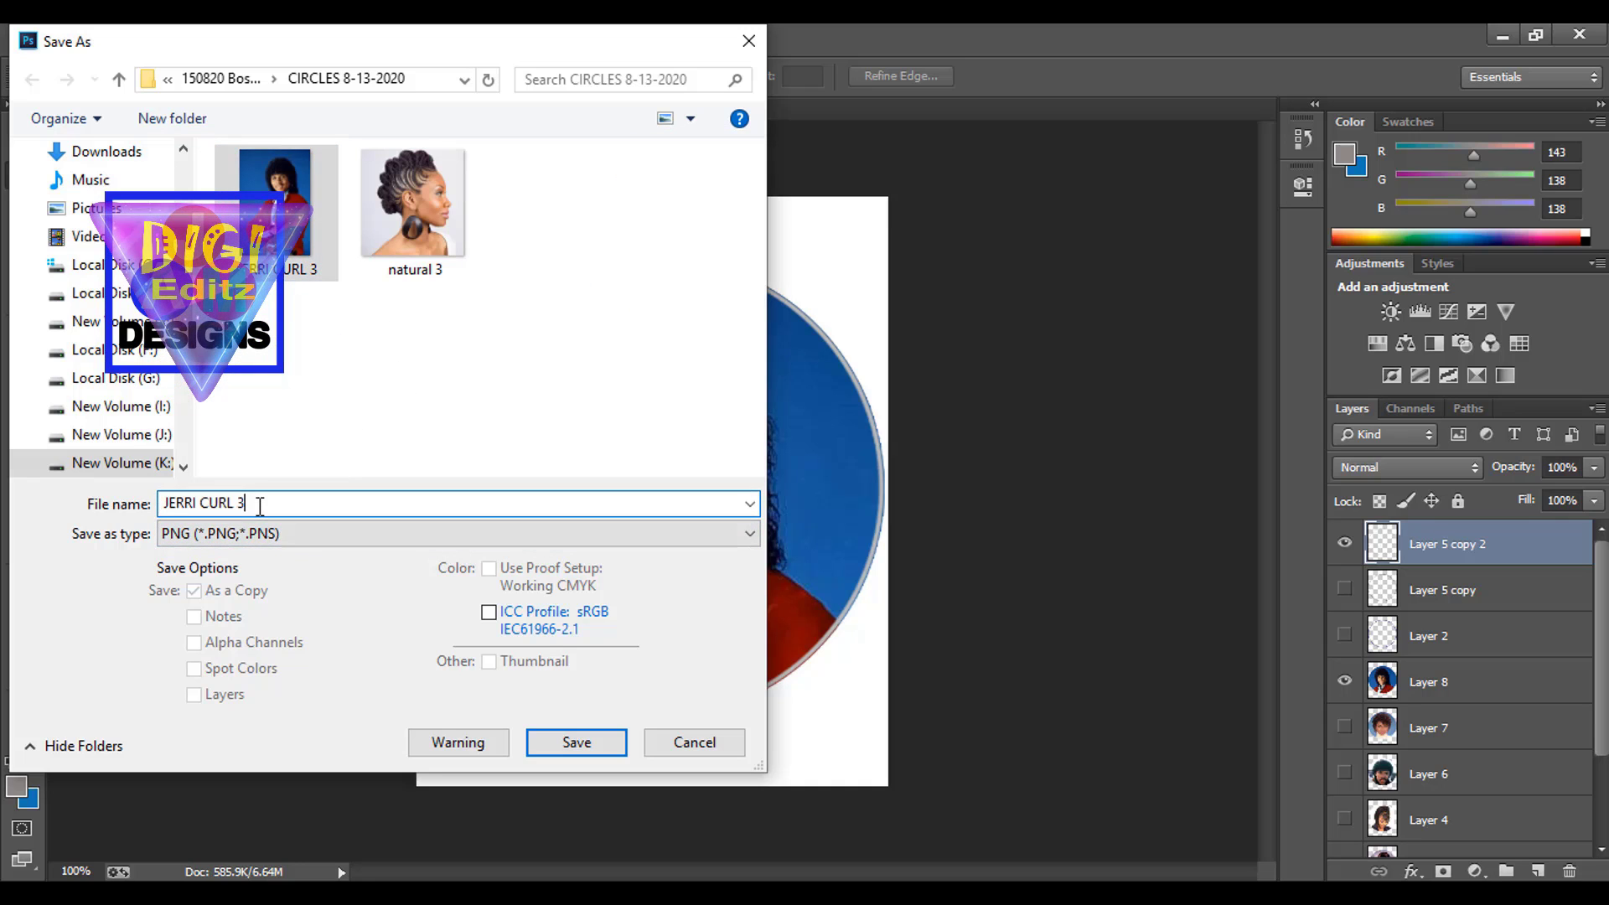
pyautogui.write('e')
# - Set the file format to JPEG and save JERRI CURL 3e in the CIRCLES 8-13-2020 folder, accepting the JPEG options
pyautogui.click(303, 534)
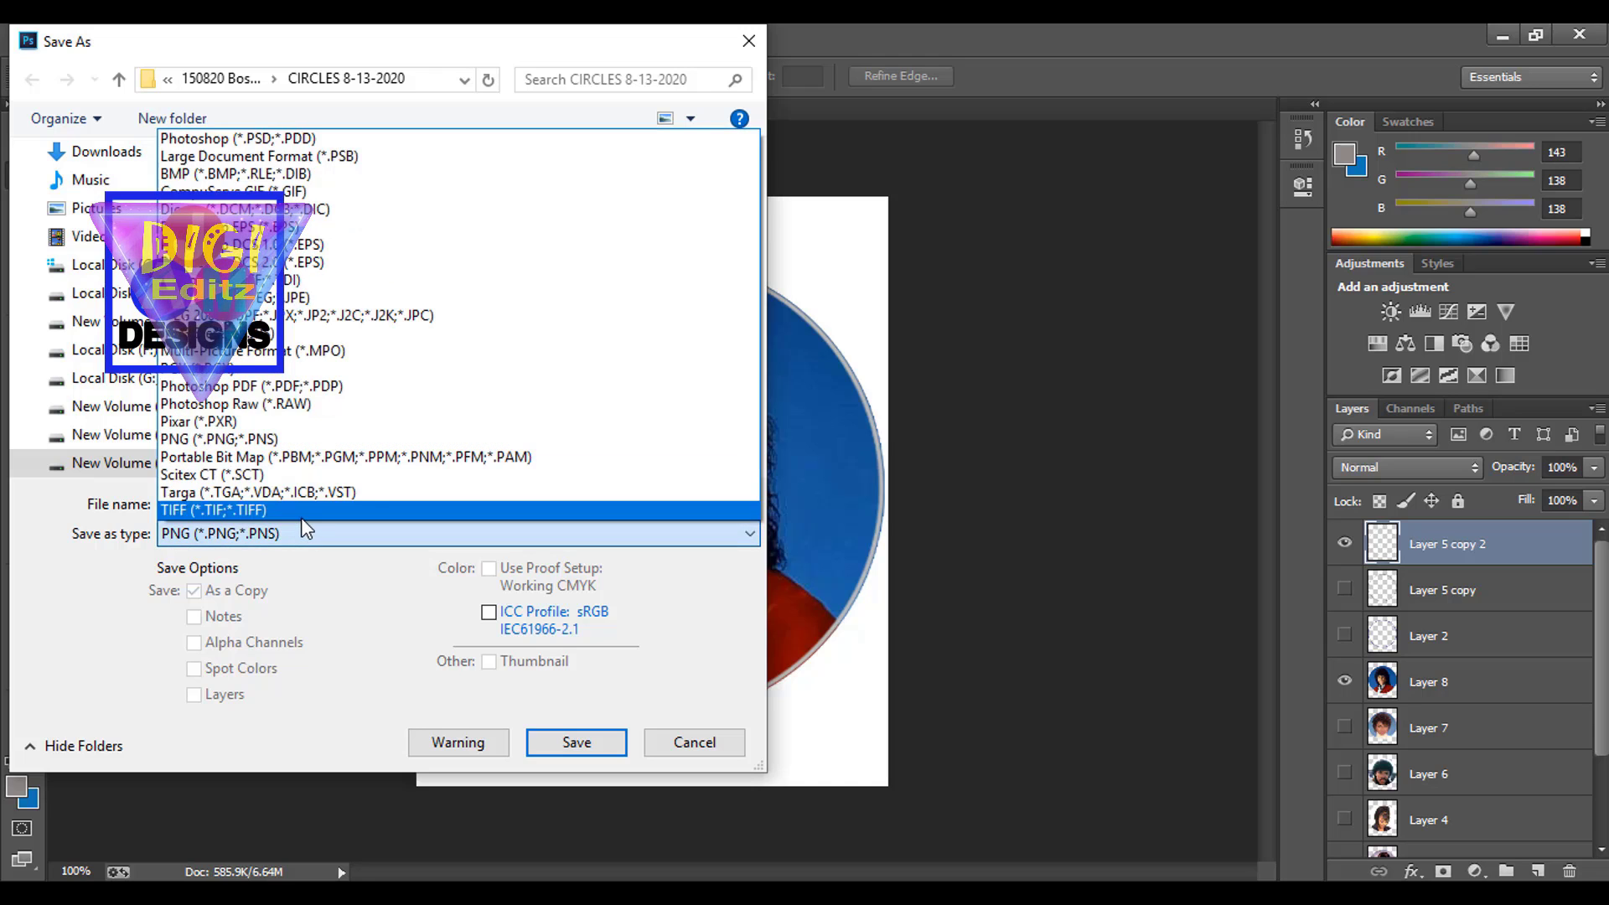
pyautogui.click(243, 264)
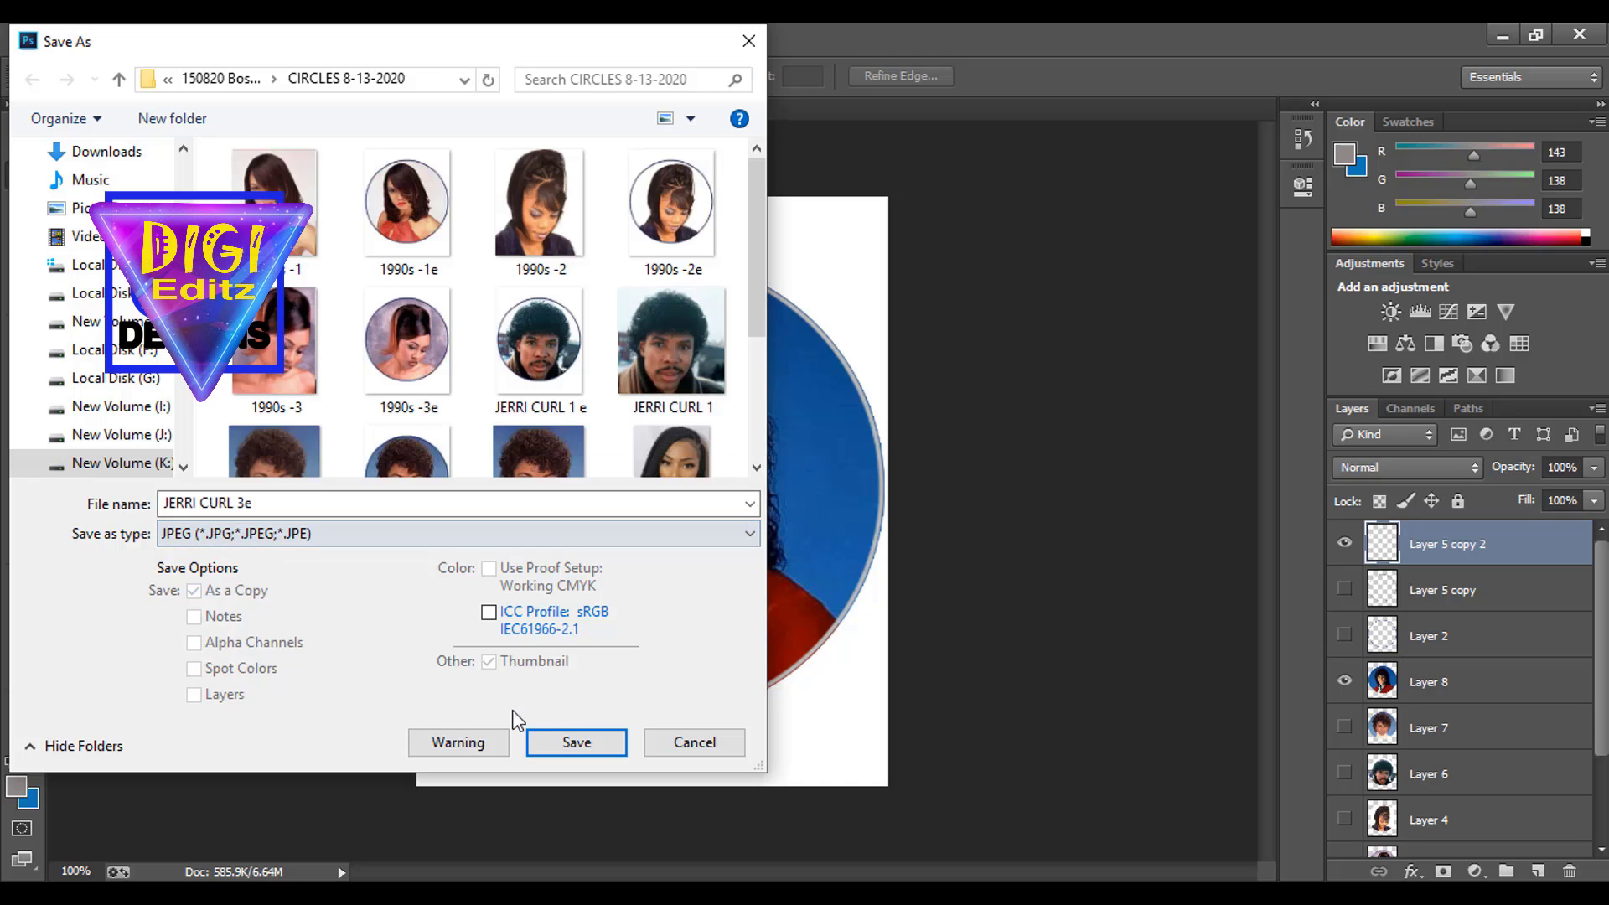
pyautogui.click(575, 742)
pyautogui.click(940, 238)
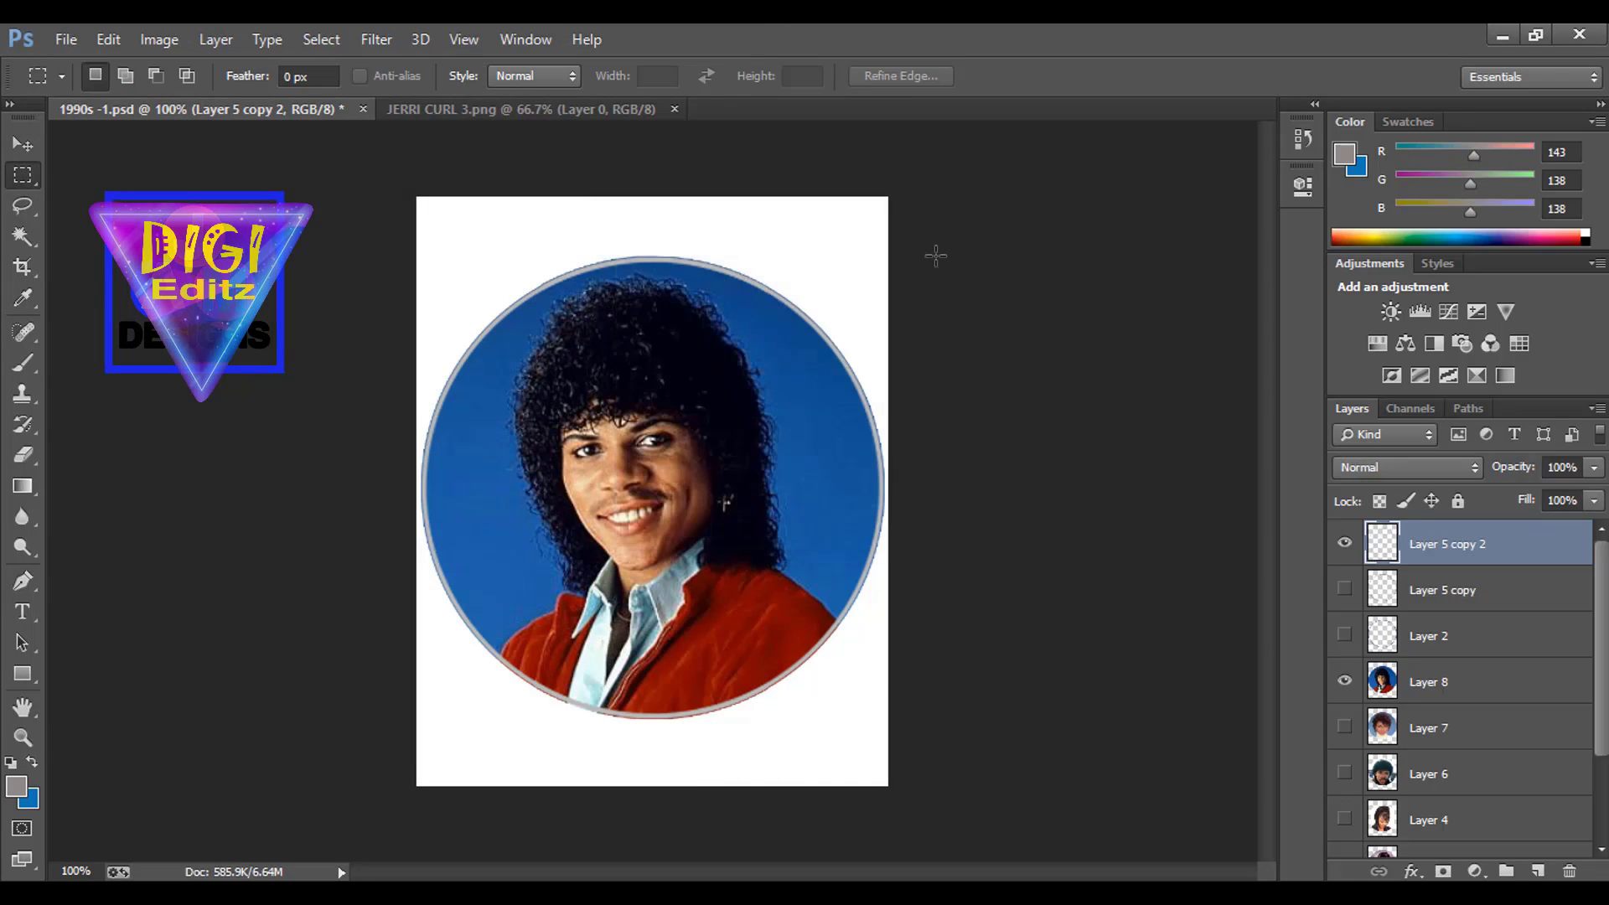
# - Close the JERRI CURL 3 photo and open the natural 1 photo from the CIRCLES 8-13-2020 folder
pyautogui.click(515, 104)
pyautogui.click(673, 110)
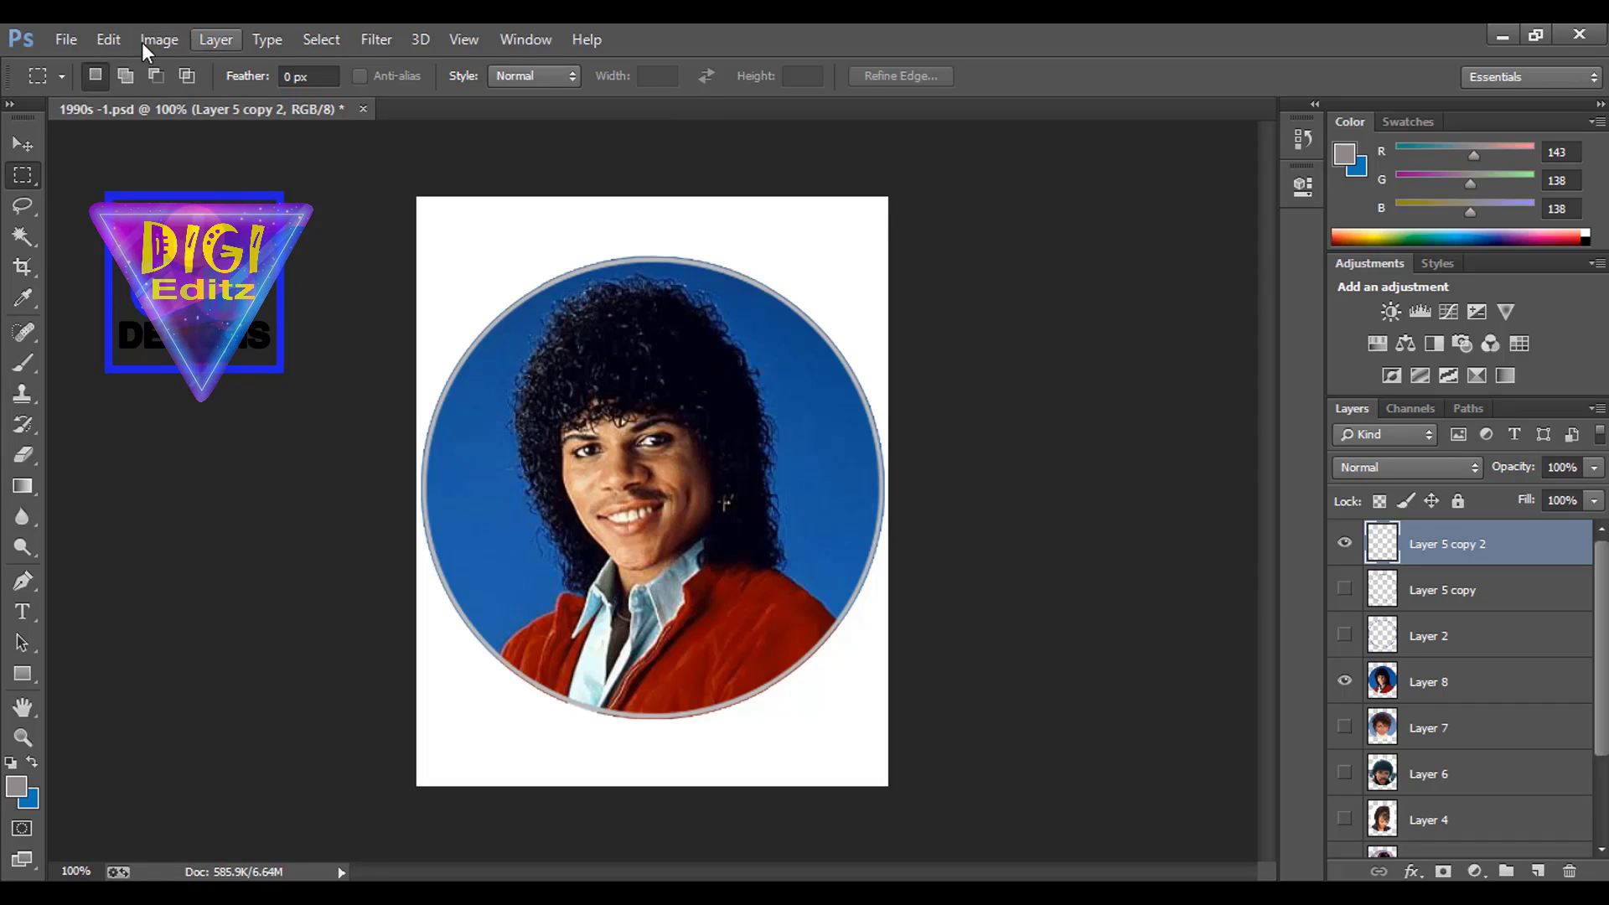
pyautogui.click(64, 41)
pyautogui.click(72, 89)
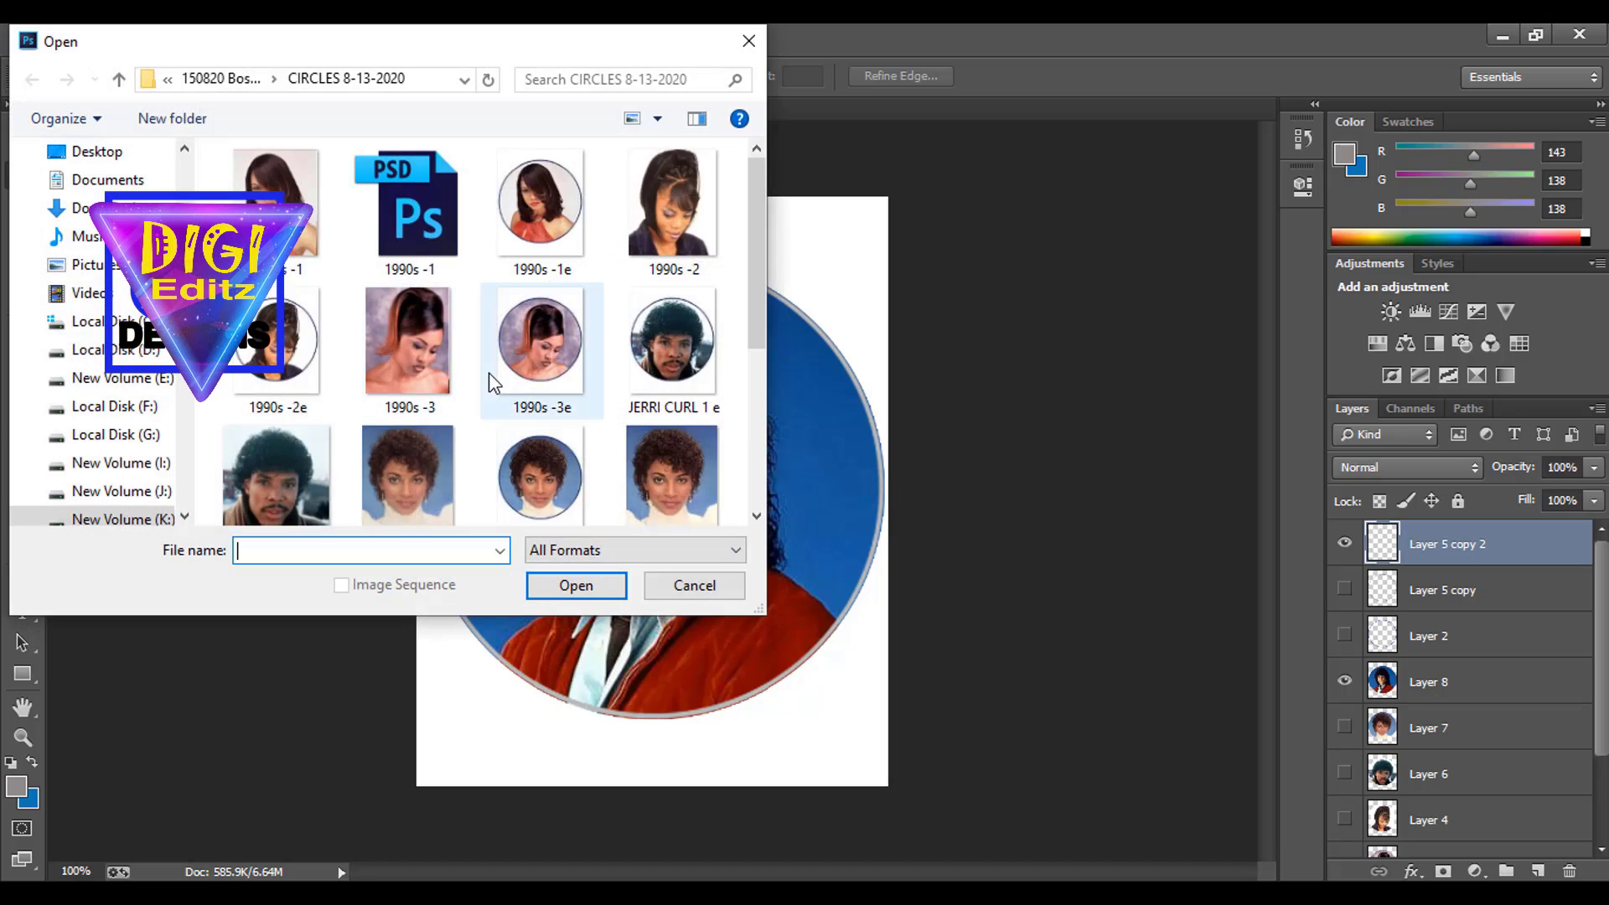
pyautogui.scroll(-4, 489, 372)
pyautogui.click(546, 348)
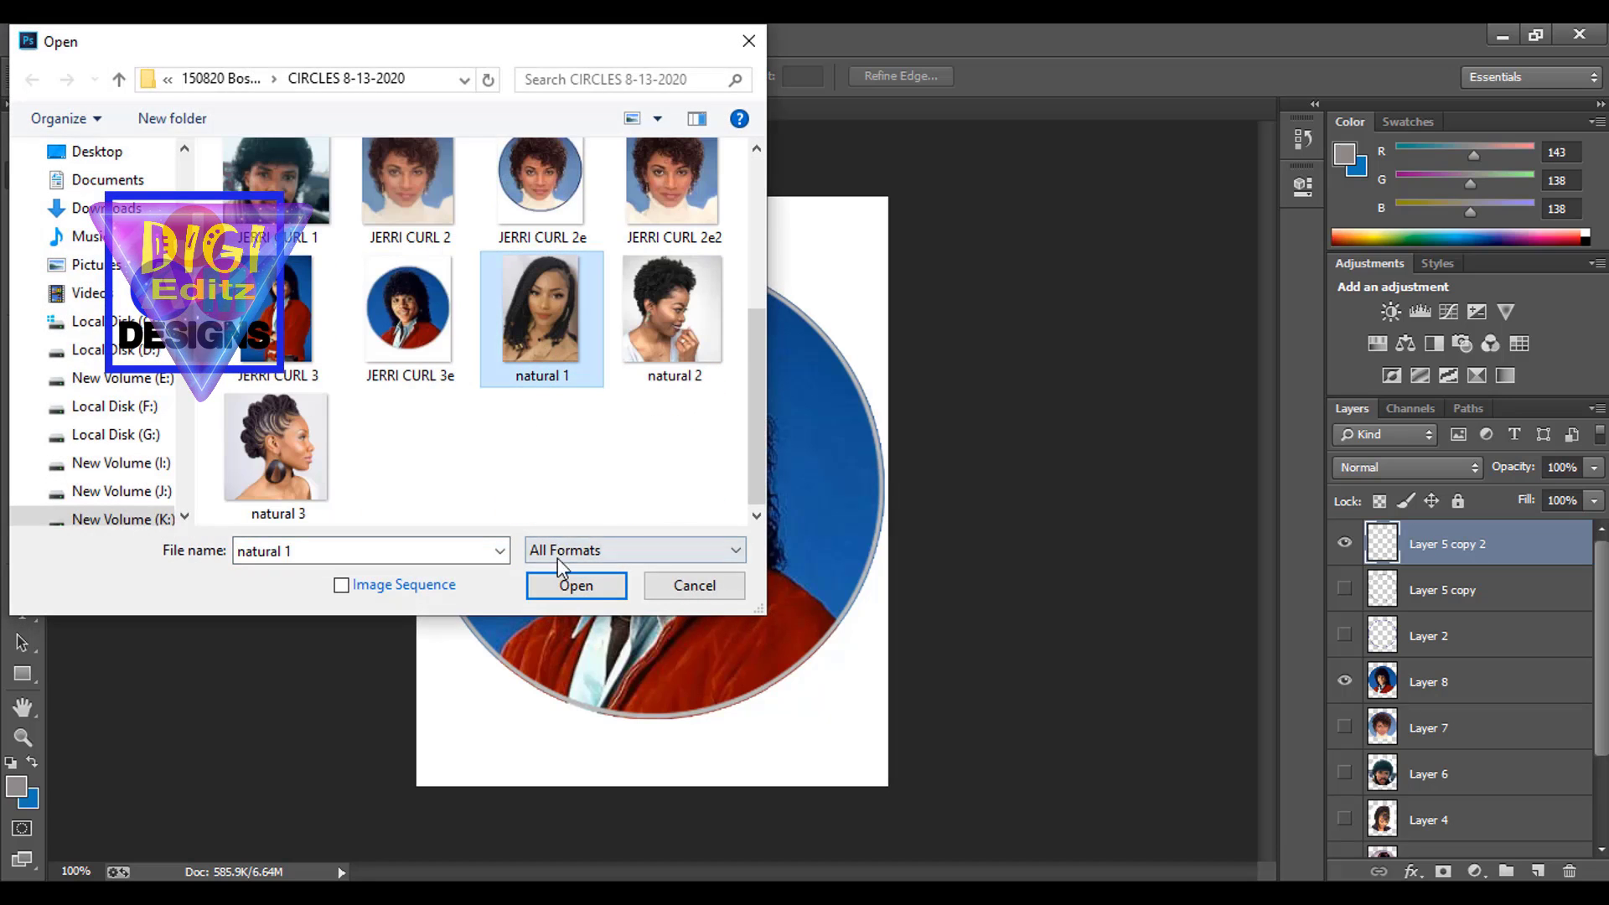
pyautogui.click(573, 587)
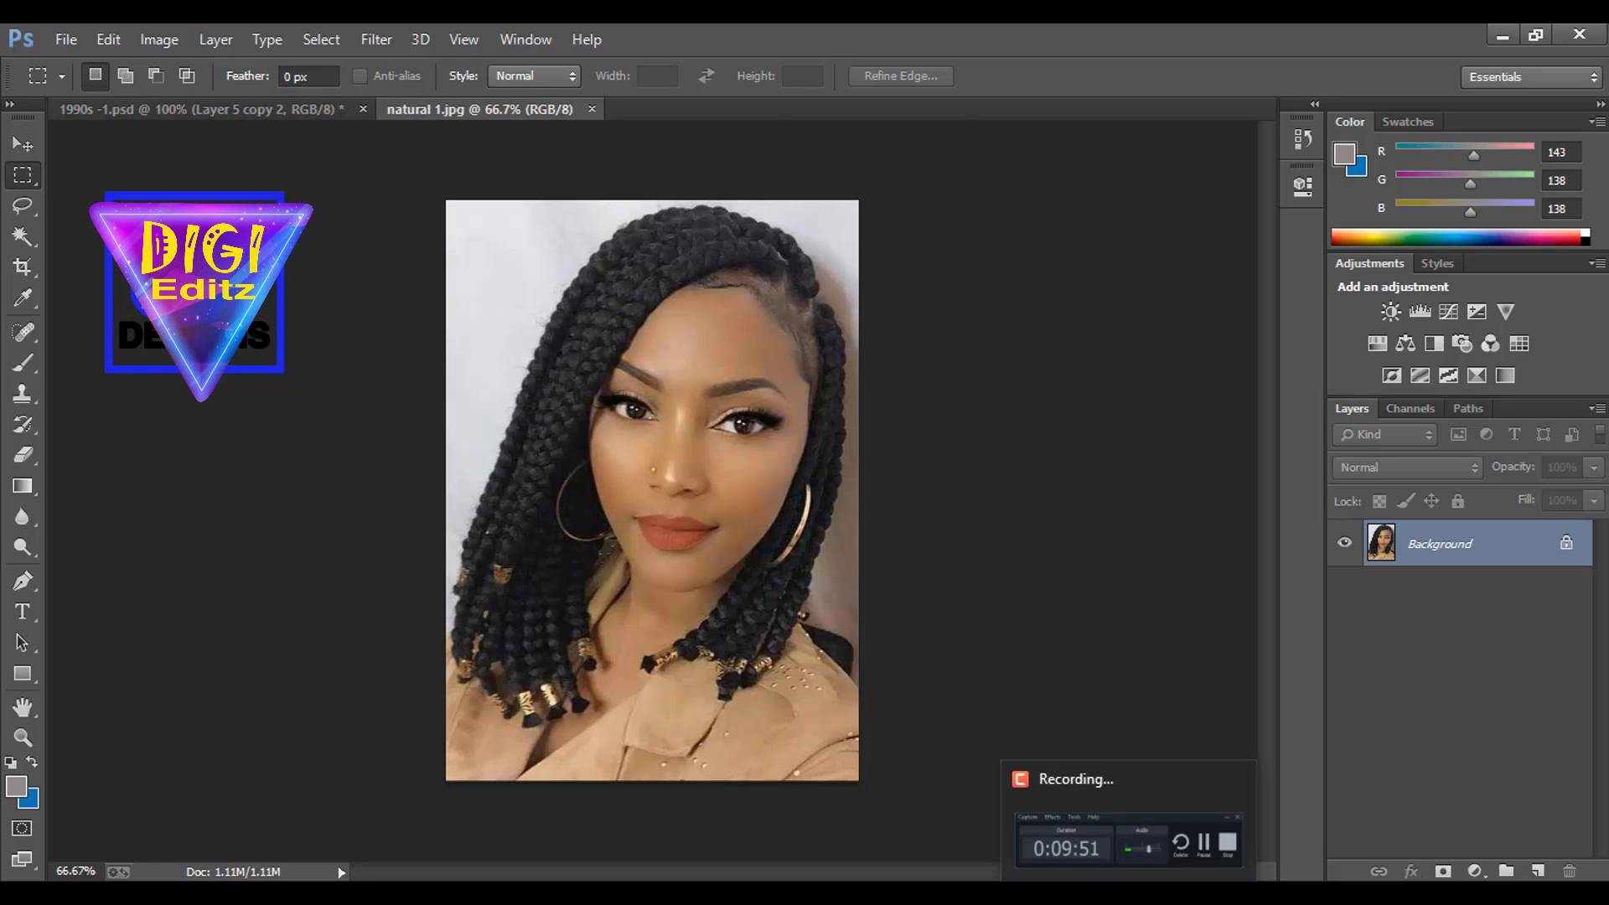
pyautogui.click(1114, 838)
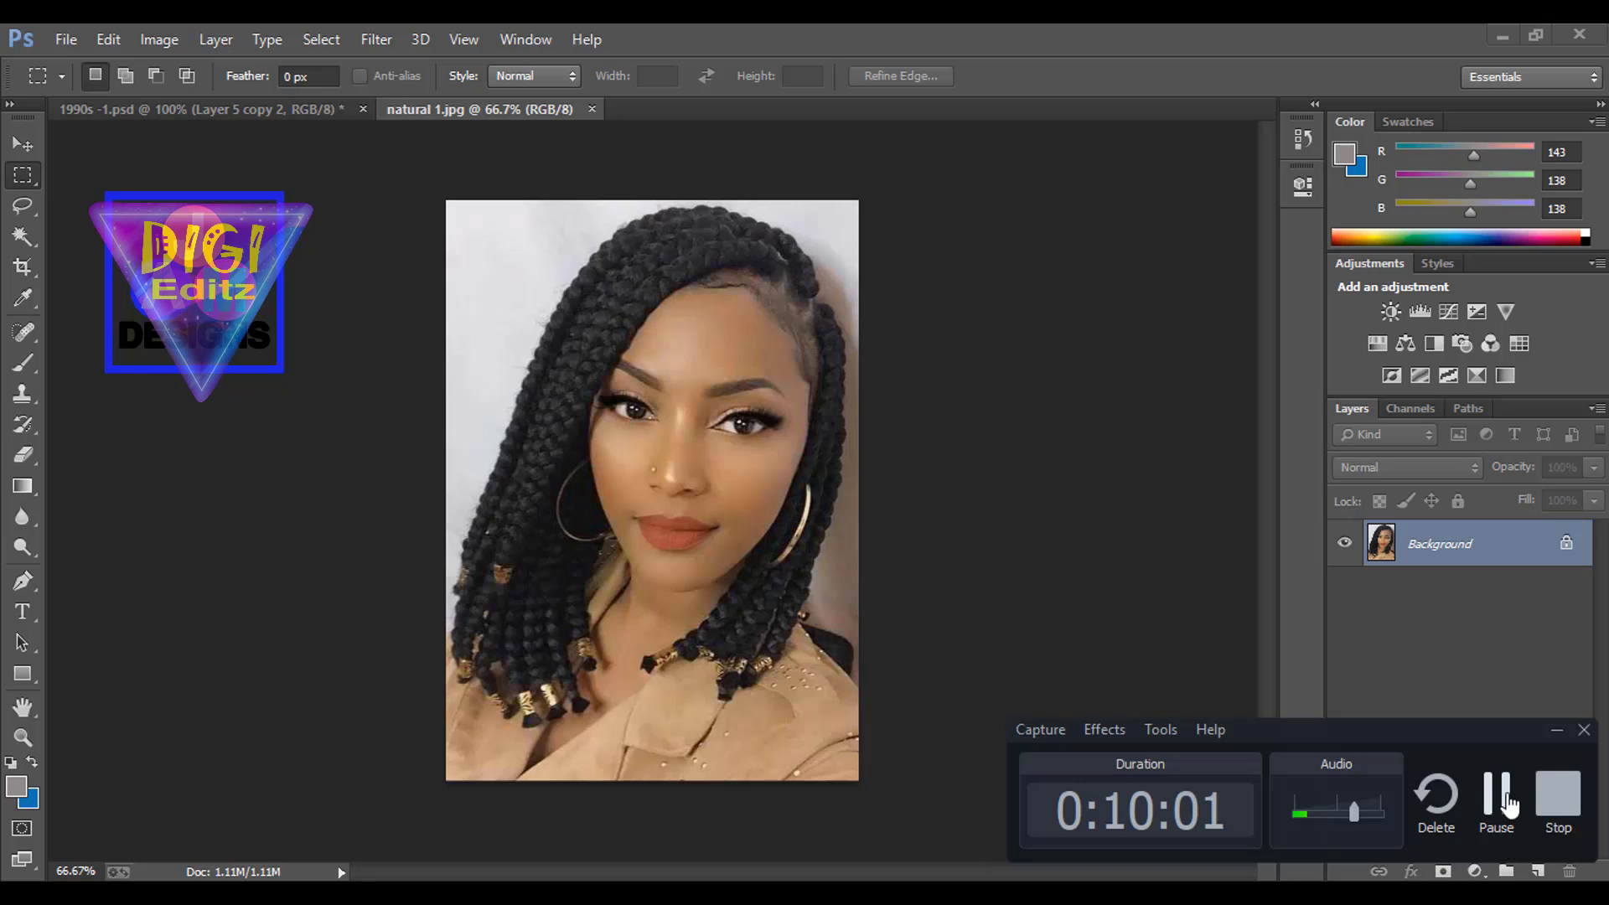
pyautogui.click(1564, 811)
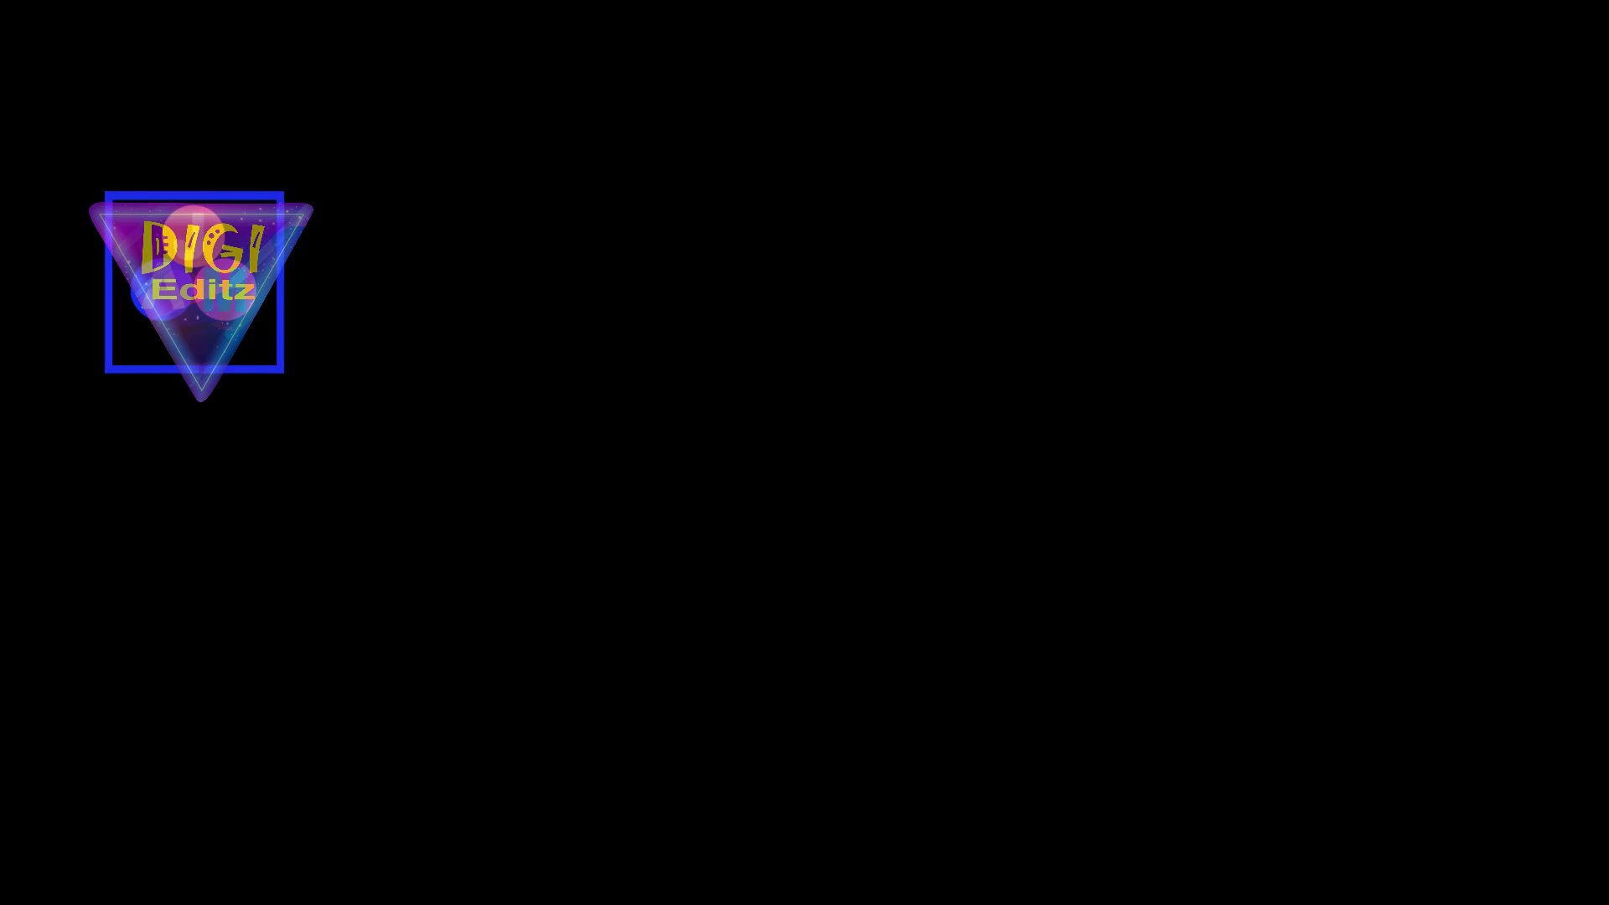